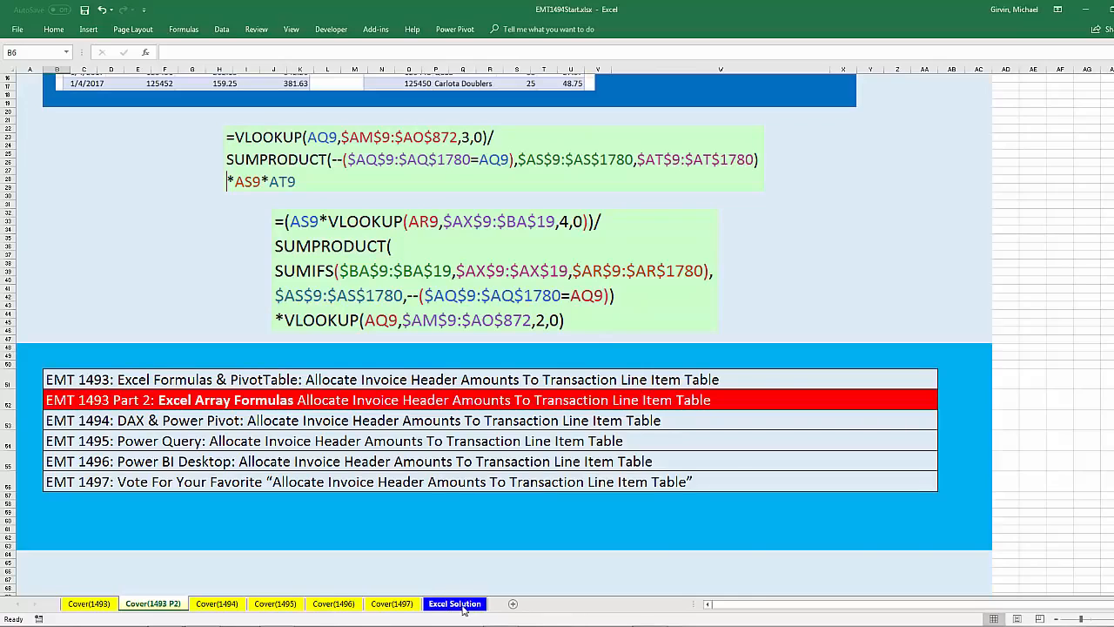
- Open the Excel Solution sheet and examine the invoice header columns and the completed Line Discount and Line Shipping columns
{"action": "left_click", "coordinate": [454, 603]}
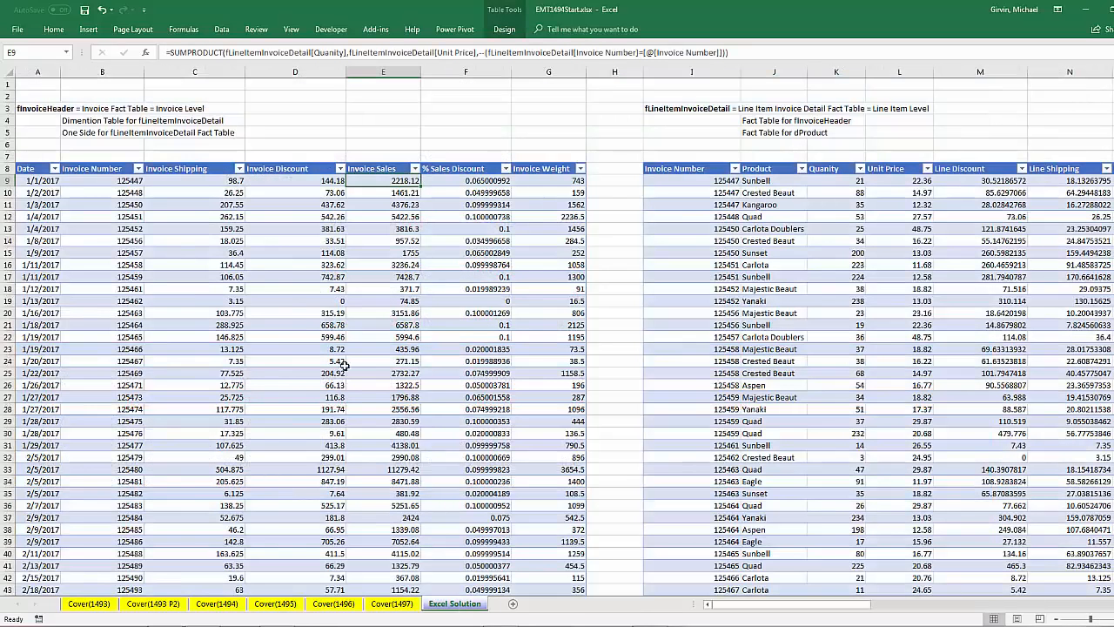
{"action": "left_click_drag", "start_coordinate": [96, 169], "coordinate": [270, 360]}
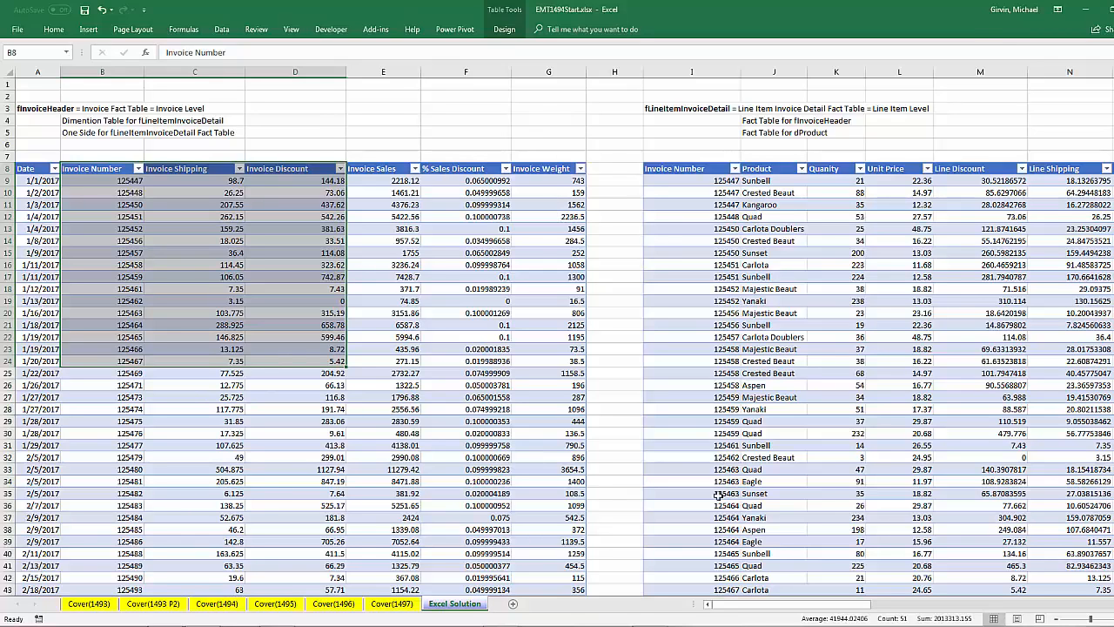
{"action": "left_click_drag", "start_coordinate": [735, 613], "coordinate": [783, 617]}
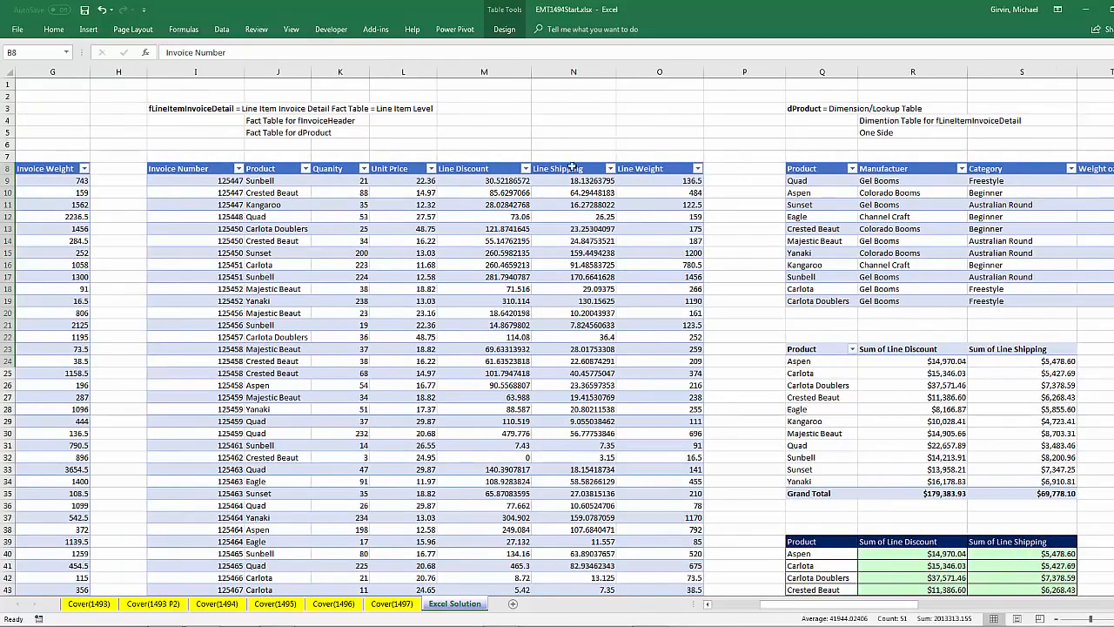
{"action": "left_click_drag", "start_coordinate": [461, 157], "coordinate": [555, 301]}
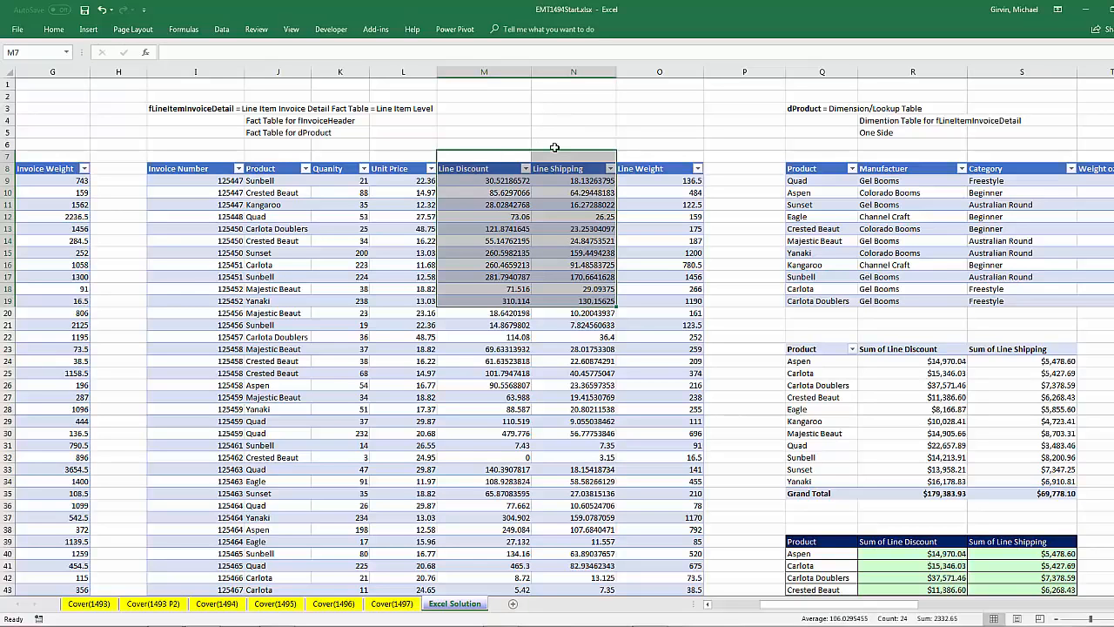
{"action": "left_click_drag", "start_coordinate": [788, 610], "coordinate": [999, 617]}
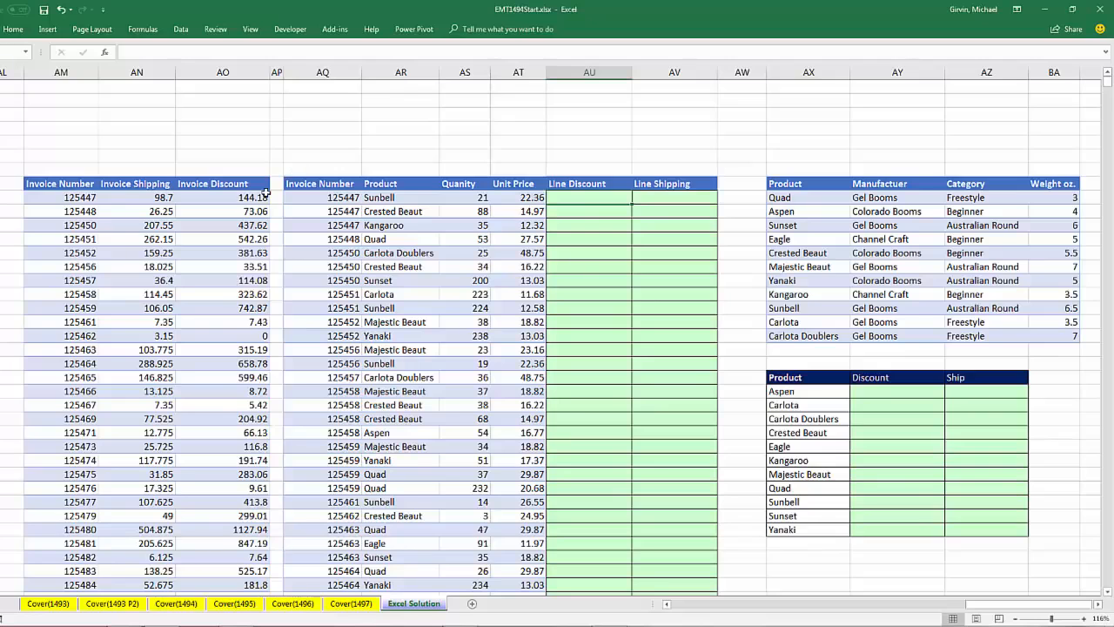
- Examine the first invoice's header amounts, its three line item rows, and the first line's quantity and unit price
{"action": "left_click_drag", "start_coordinate": [68, 197], "coordinate": [219, 194]}
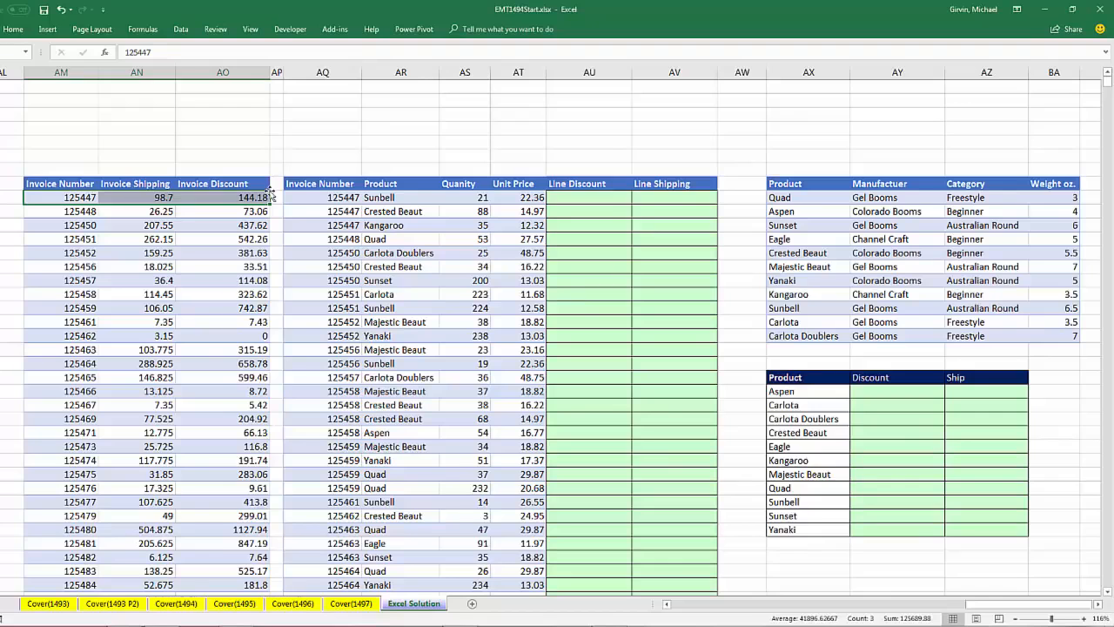
{"action": "left_click_drag", "start_coordinate": [352, 198], "coordinate": [670, 223]}
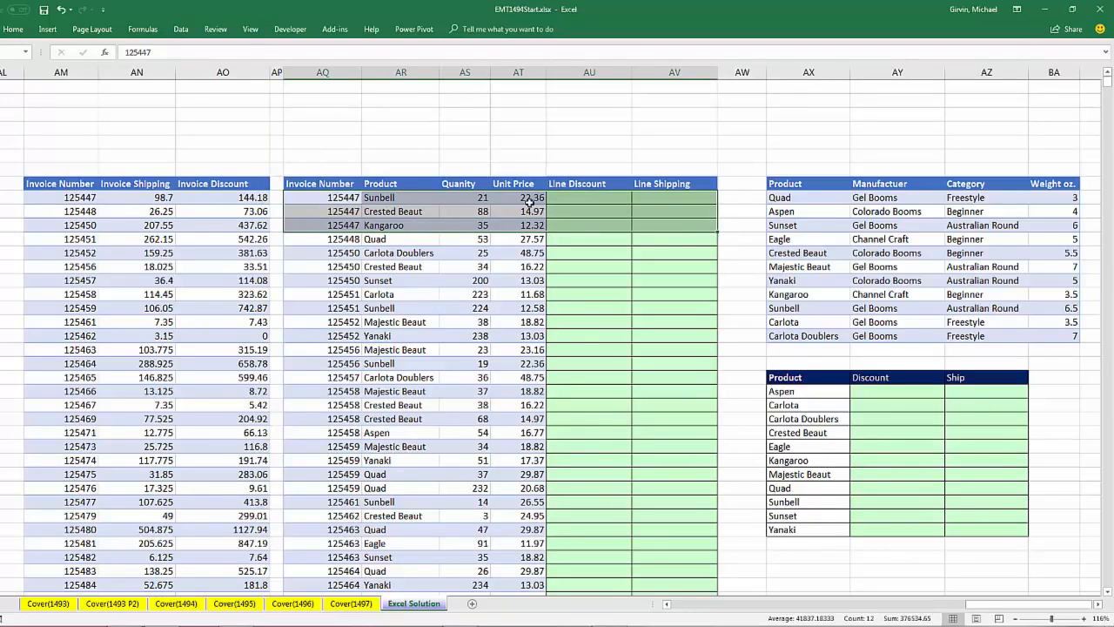
{"action": "left_click", "coordinate": [573, 198]}
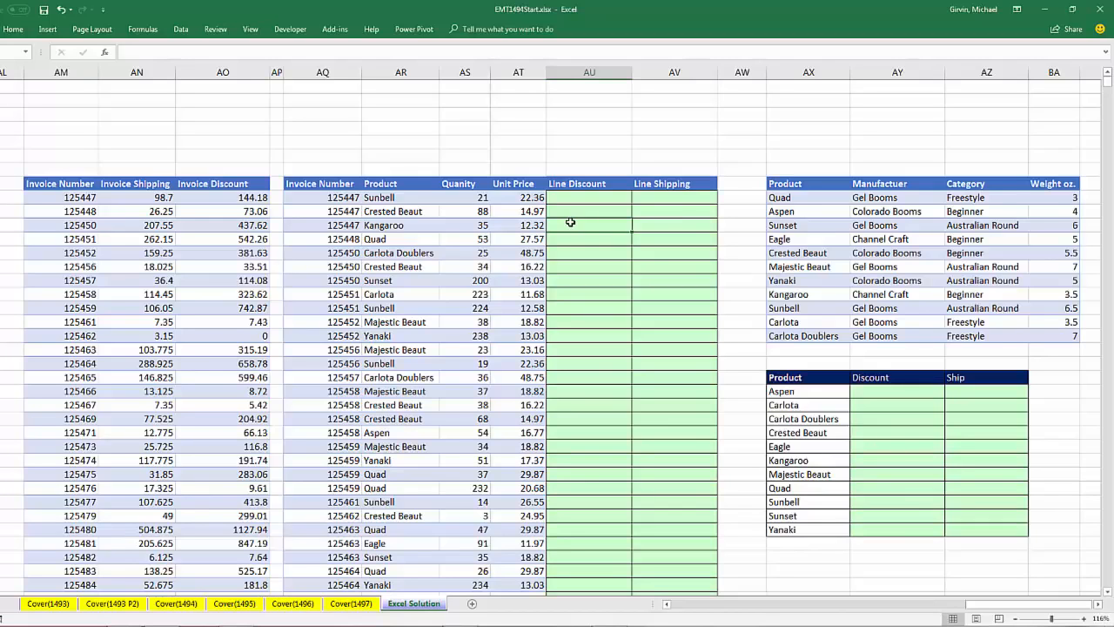
{"action": "left_click", "coordinate": [575, 201]}
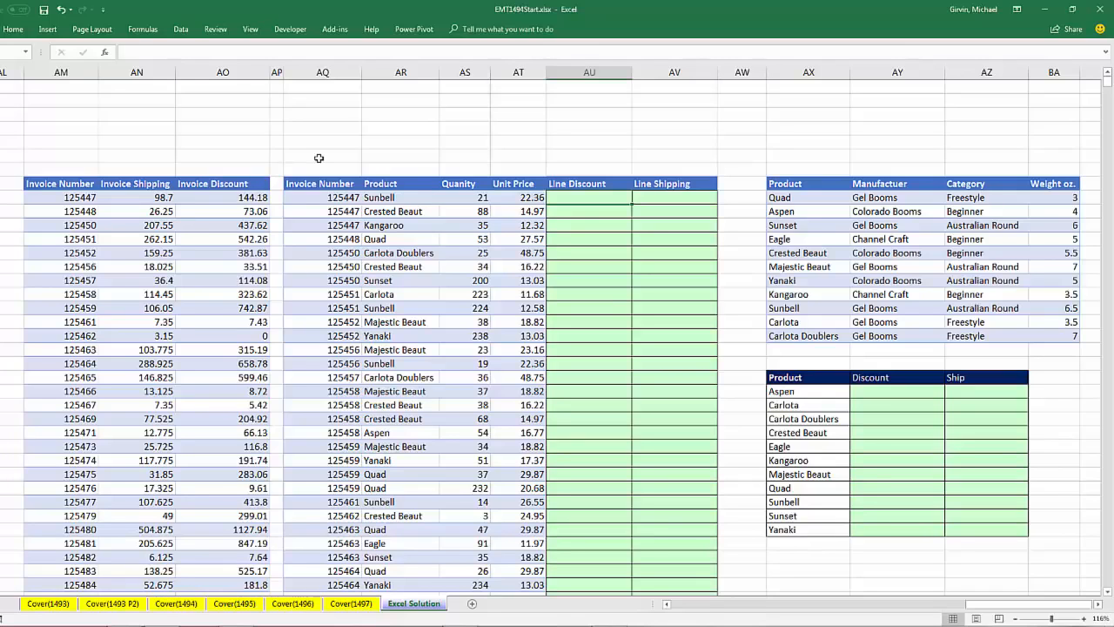
{"action": "left_click_drag", "start_coordinate": [446, 196], "coordinate": [513, 197]}
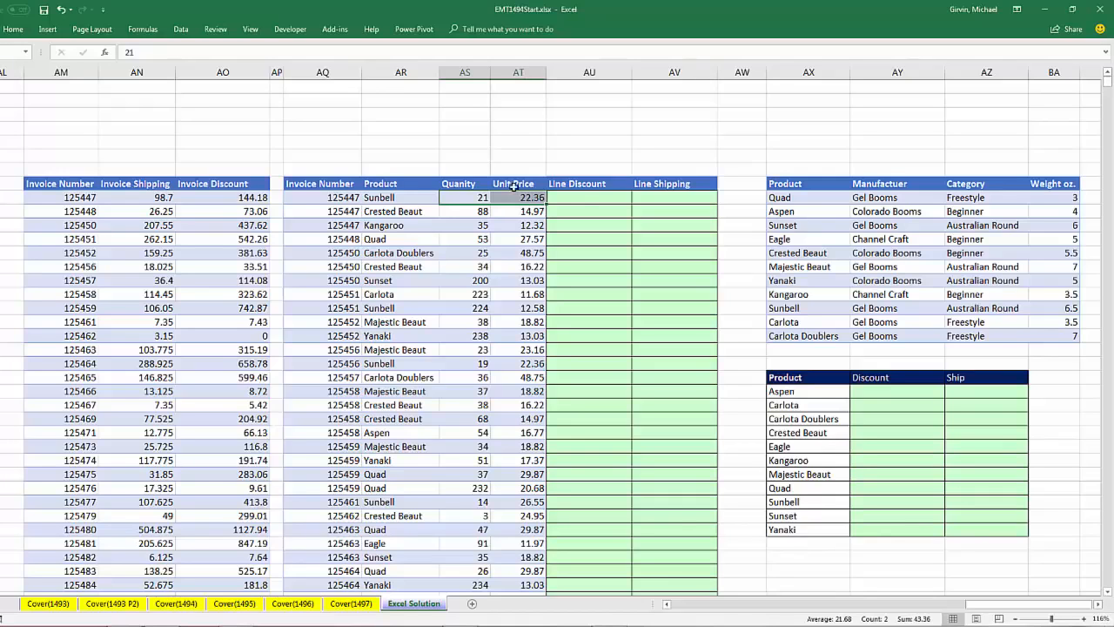
- Start a SUMPRODUCT formula in the first Line Discount cell with the quantity range $AS$9:$AS$1780 as its first array
{"action": "left_click", "coordinate": [586, 199]}
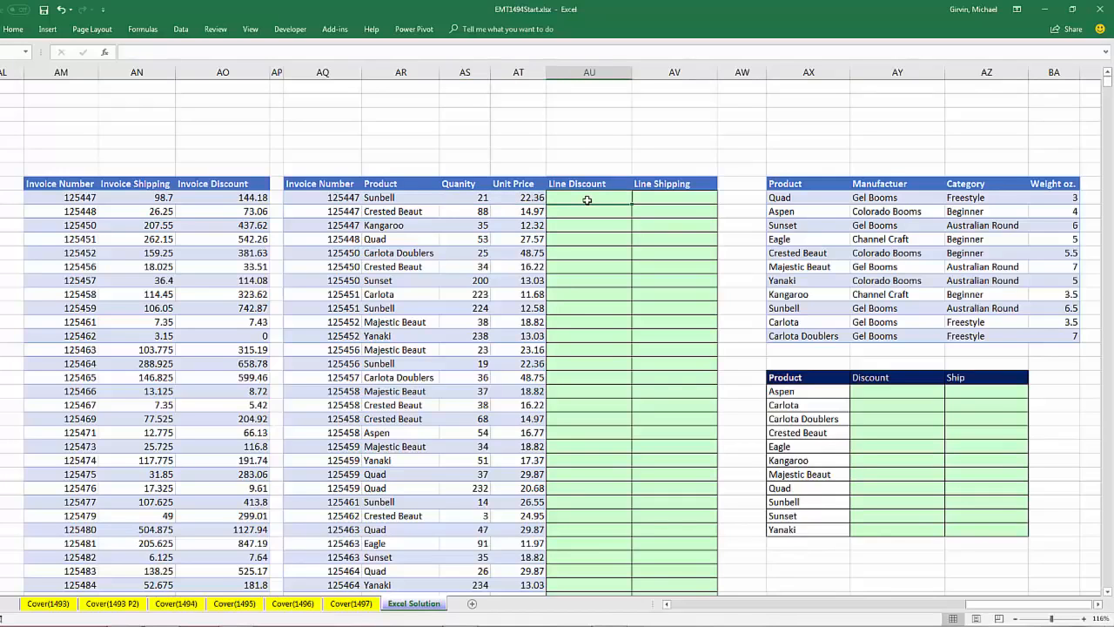
{"action": "type", "text": "=sump"}
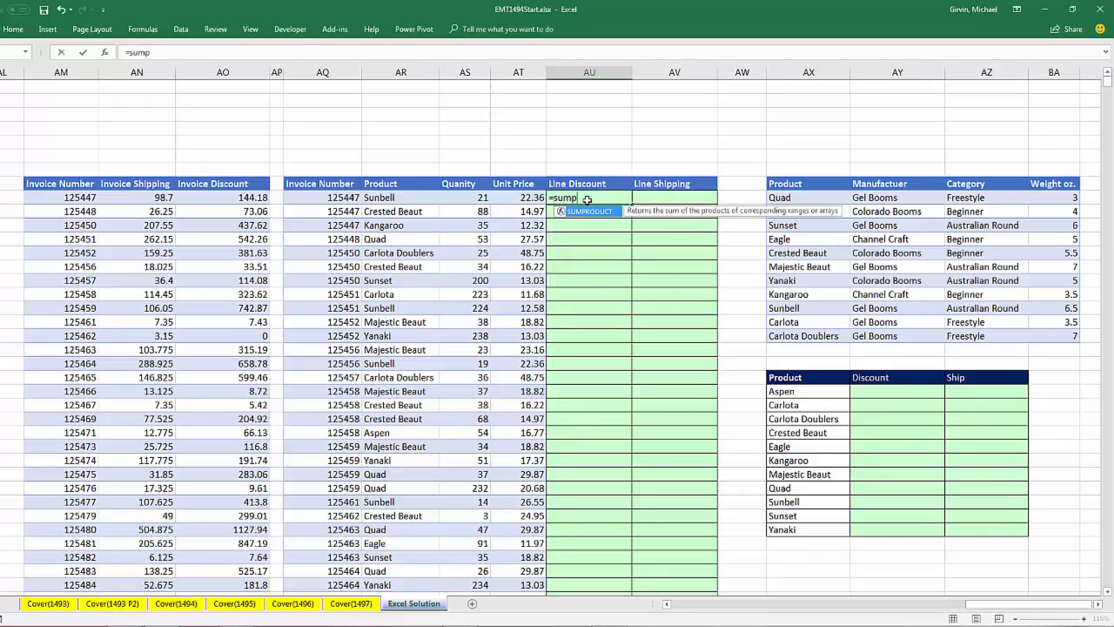
{"action": "key", "text": "Tab"}
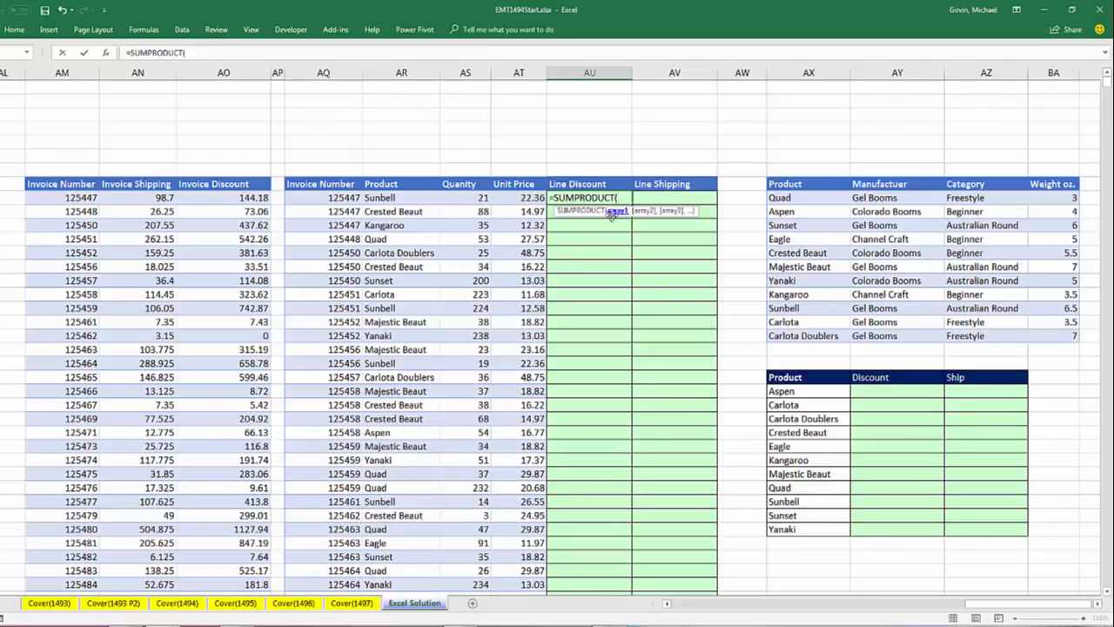
{"action": "left_click", "coordinate": [467, 197]}
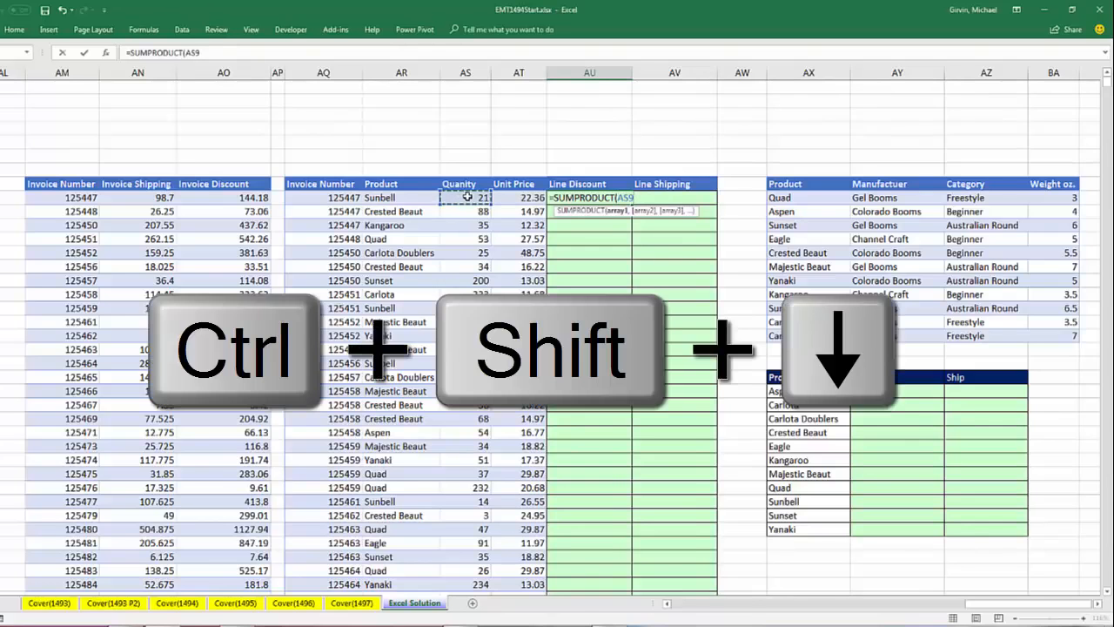
{"action": "key", "text": "ctrl+shift+Down"}
{"action": "key", "text": "F4"}
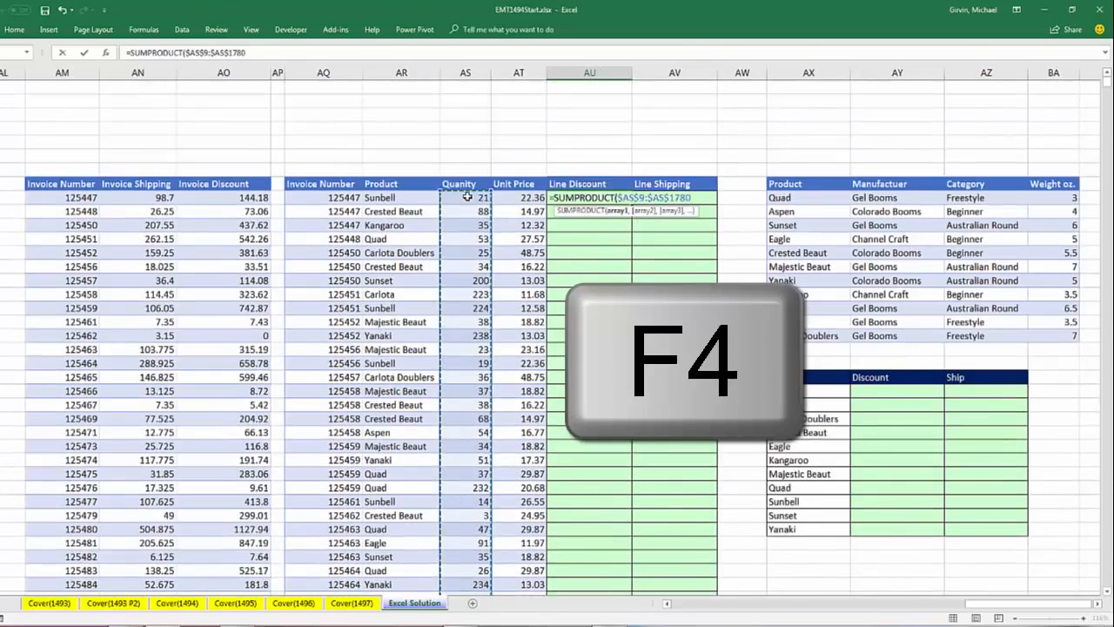
{"action": "type", "text": ","}
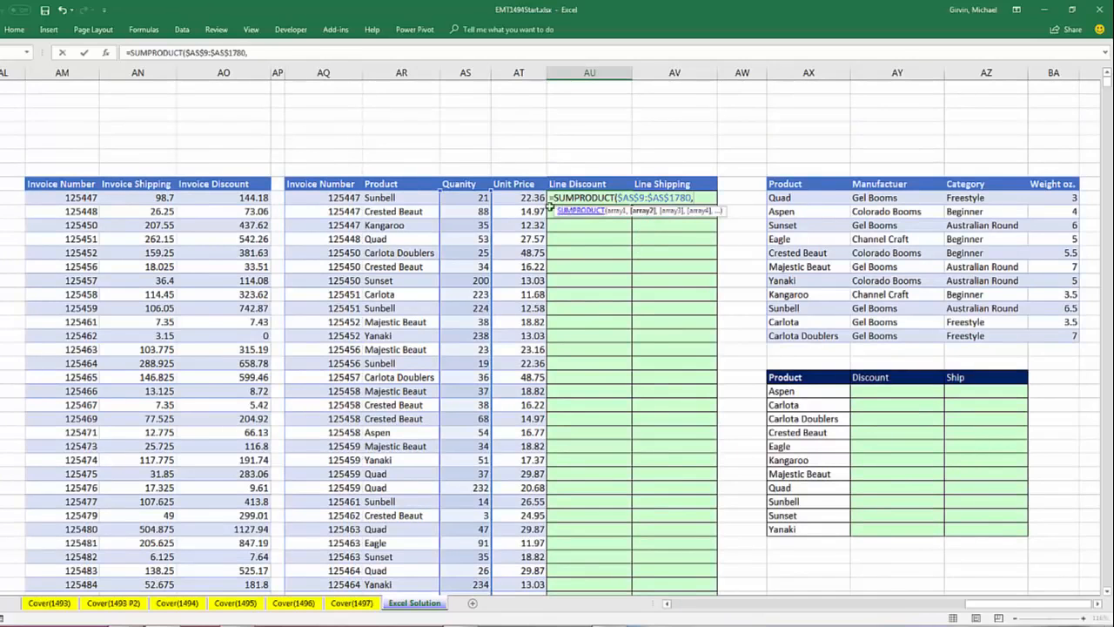
- Add the unit price range $AT$9:$AT$1780 as the second SUMPRODUCT array
{"action": "left_click", "coordinate": [520, 198]}
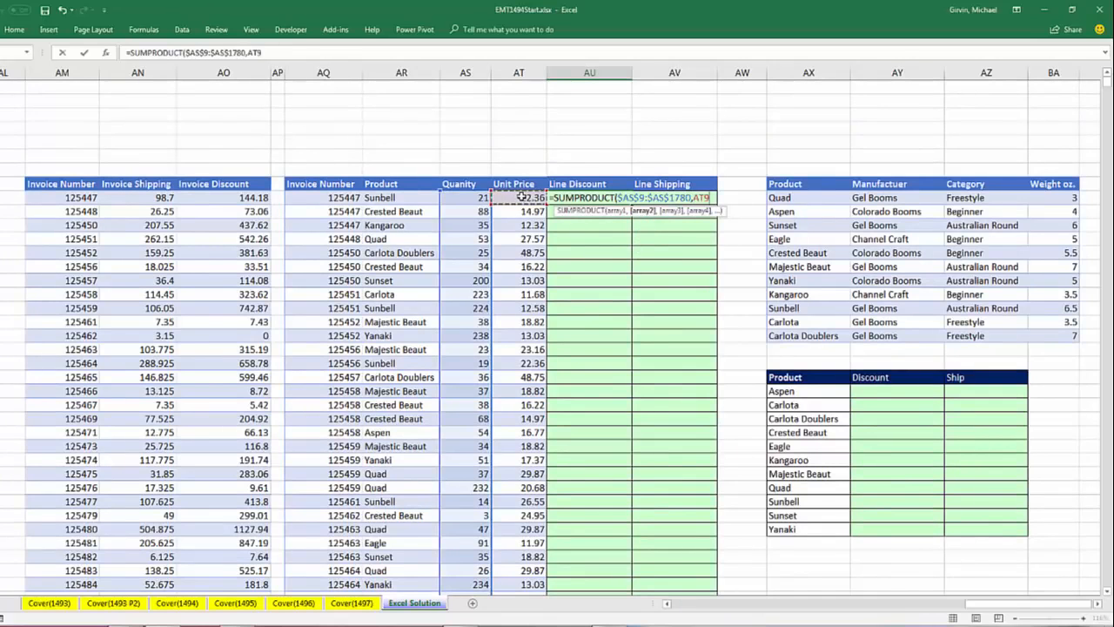
{"action": "key", "text": "ctrl+shift+Down"}
{"action": "key", "text": "F4"}
{"action": "type", "text": ","}
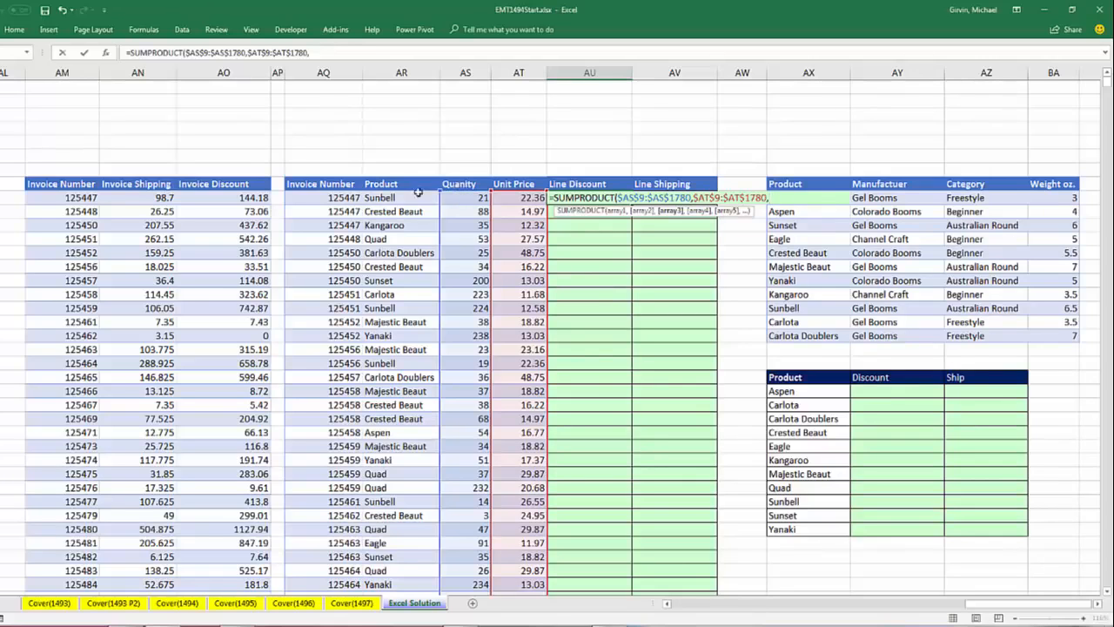
- Add the invoice number condition --($AQ$9:$AQ$1780=AQ9) as the third SUMPRODUCT array
{"action": "left_click", "coordinate": [341, 197]}
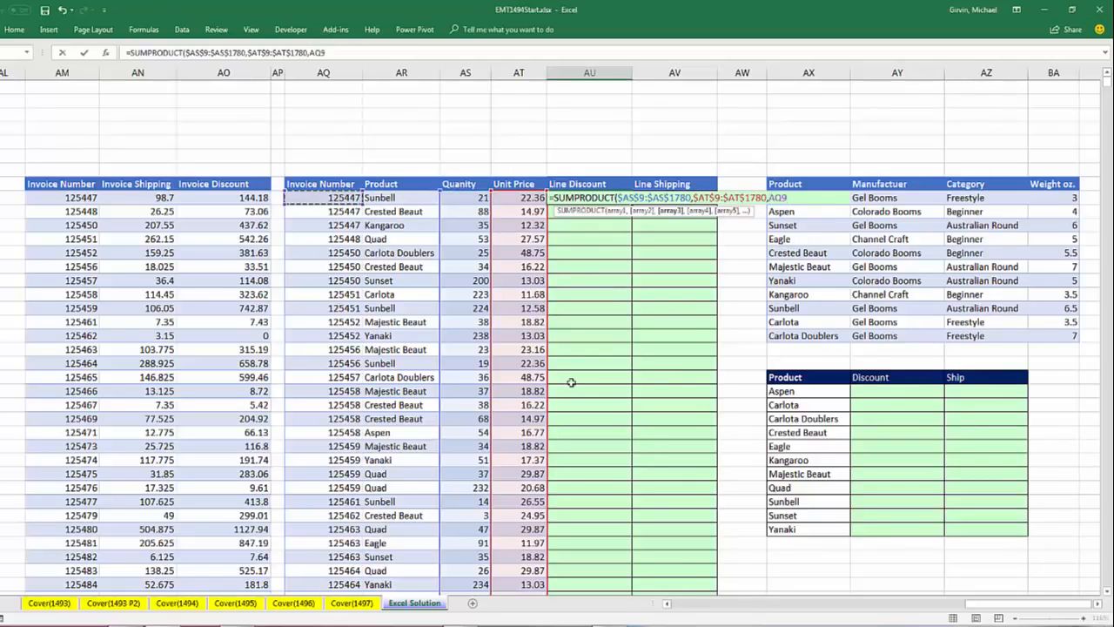
{"action": "key", "text": "ctrl+shift+Down"}
{"action": "key", "text": "F4"}
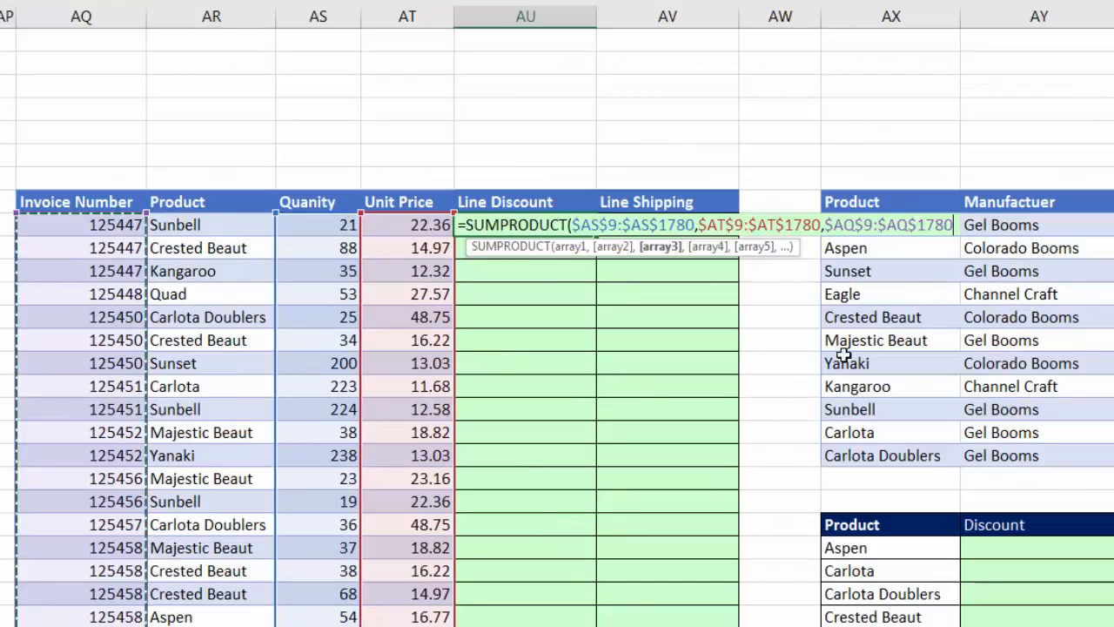
{"action": "type", "text": "="}
{"action": "left_click", "coordinate": [122, 226]}
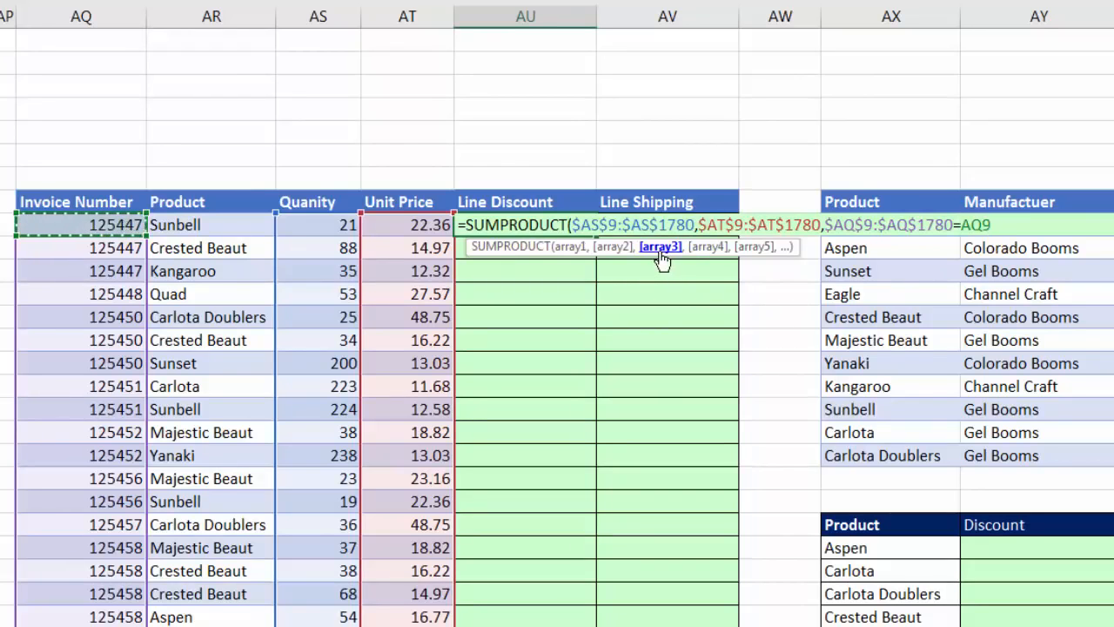
{"action": "left_click", "coordinate": [826, 232]}
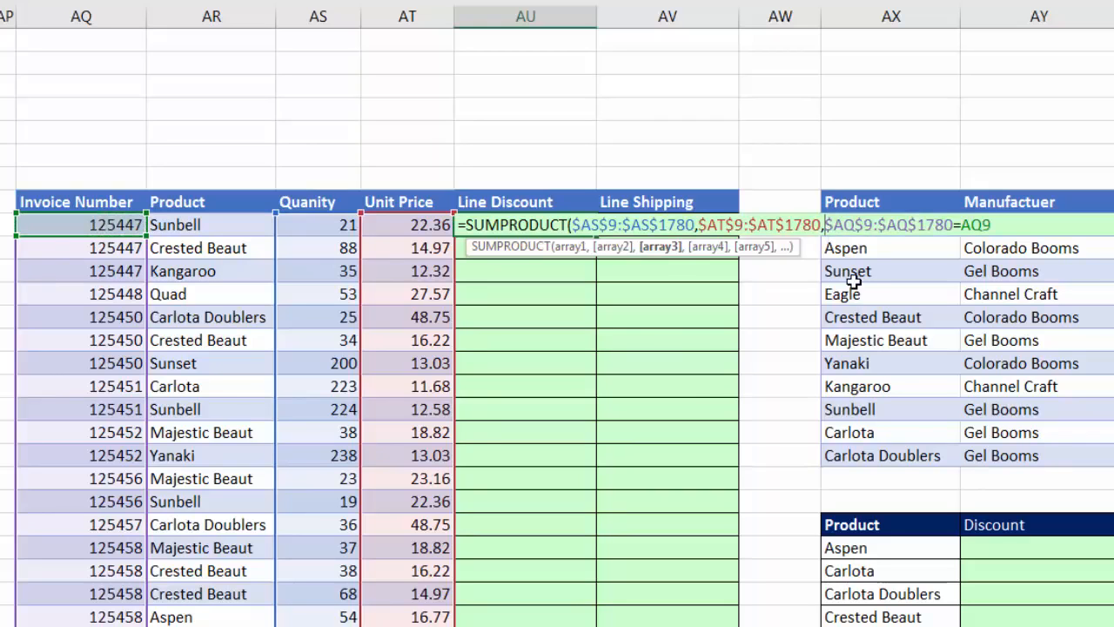
{"action": "type", "text": "--"}
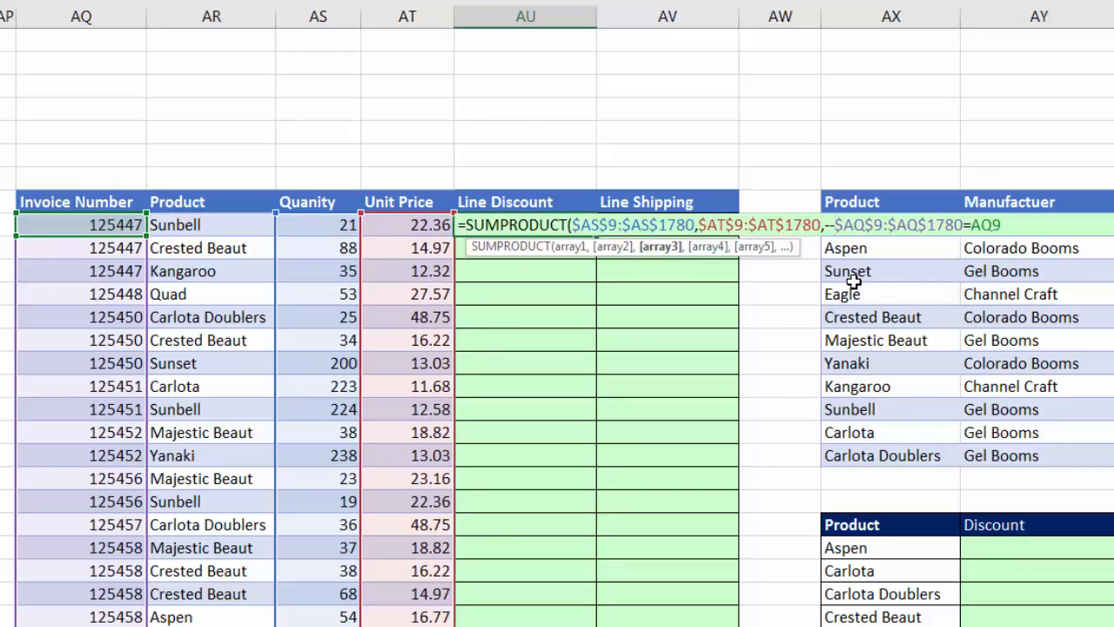
{"action": "type", "text": "("}
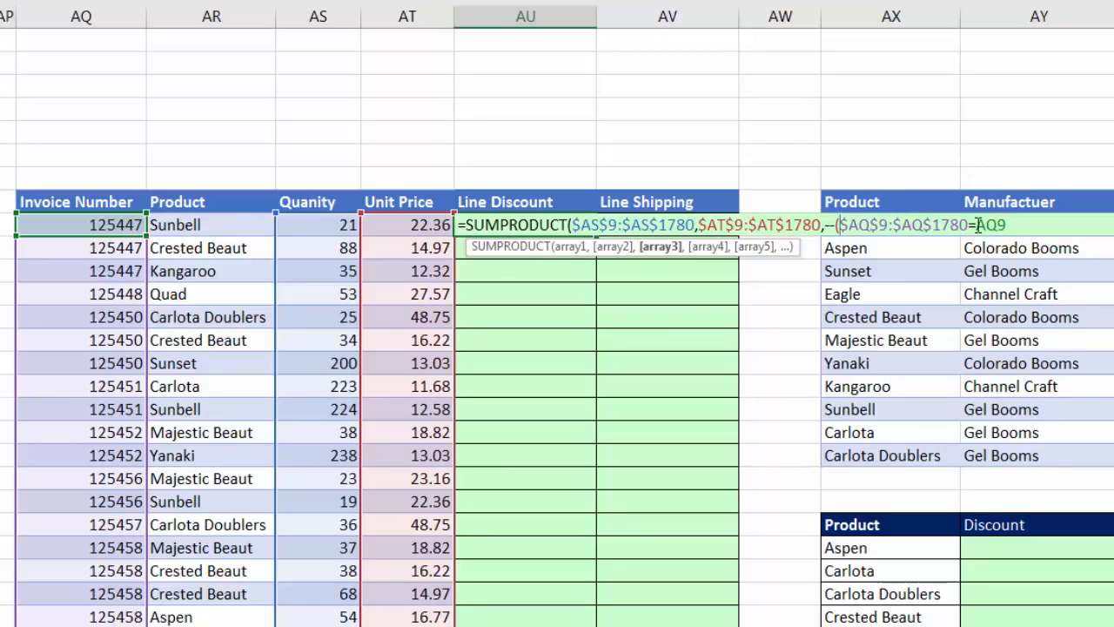
{"action": "type", "text": ")"}
- Check the three SUMPRODUCT arrays, complete the formula, and copy it down the Line Discount column
{"action": "left_click", "coordinate": [673, 250]}
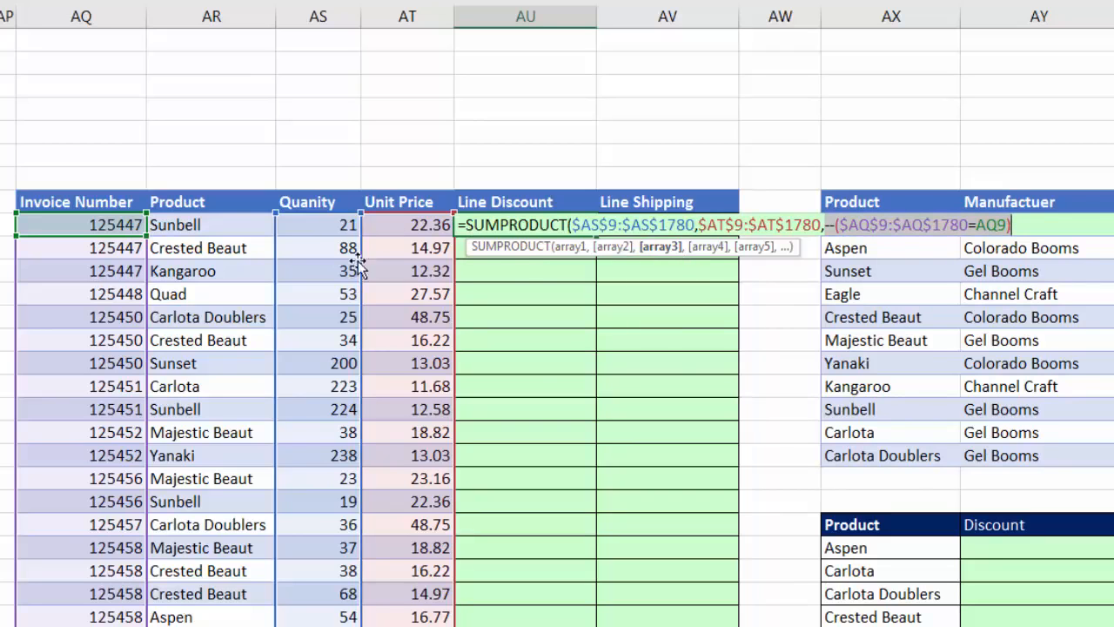
{"action": "left_click", "coordinate": [611, 248]}
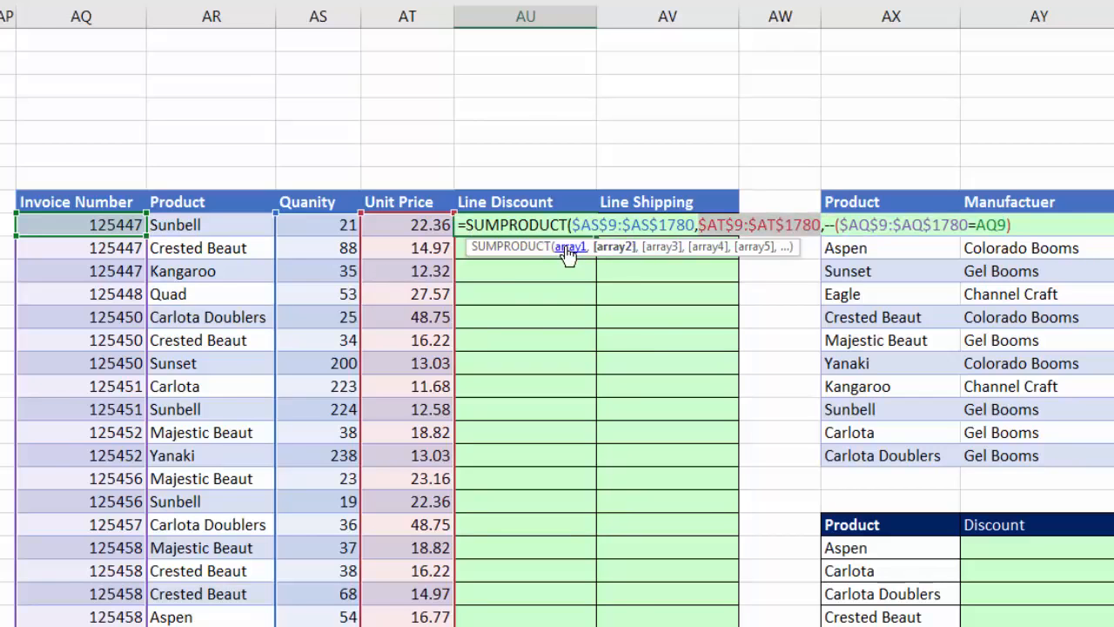
{"action": "left_click", "coordinate": [570, 248]}
{"action": "left_click", "coordinate": [1023, 225]}
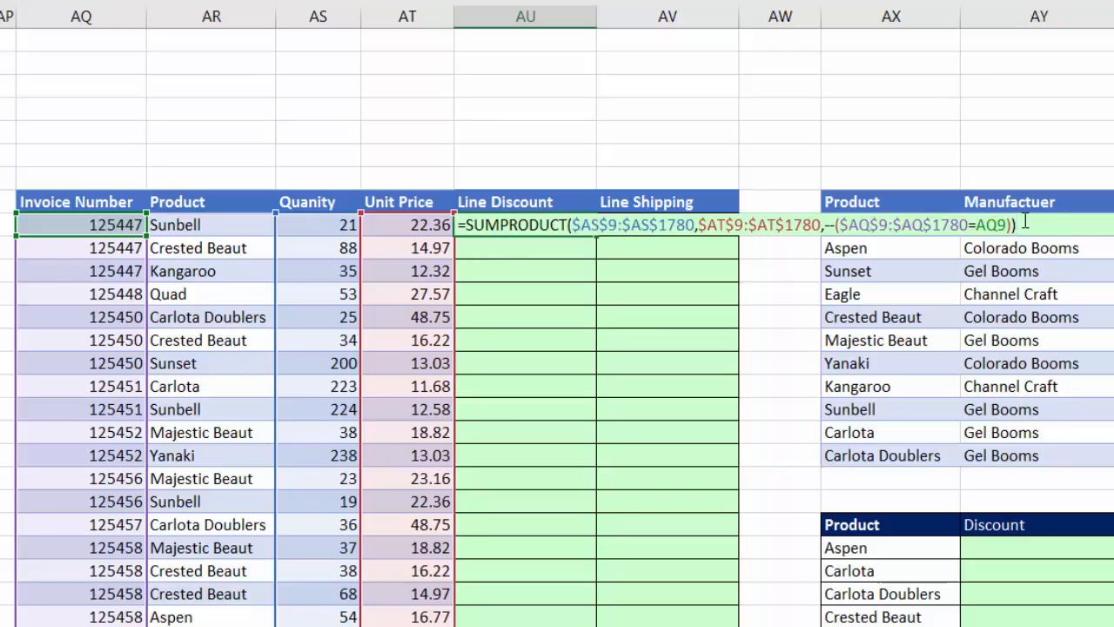
{"action": "key", "text": "ctrl+Return"}
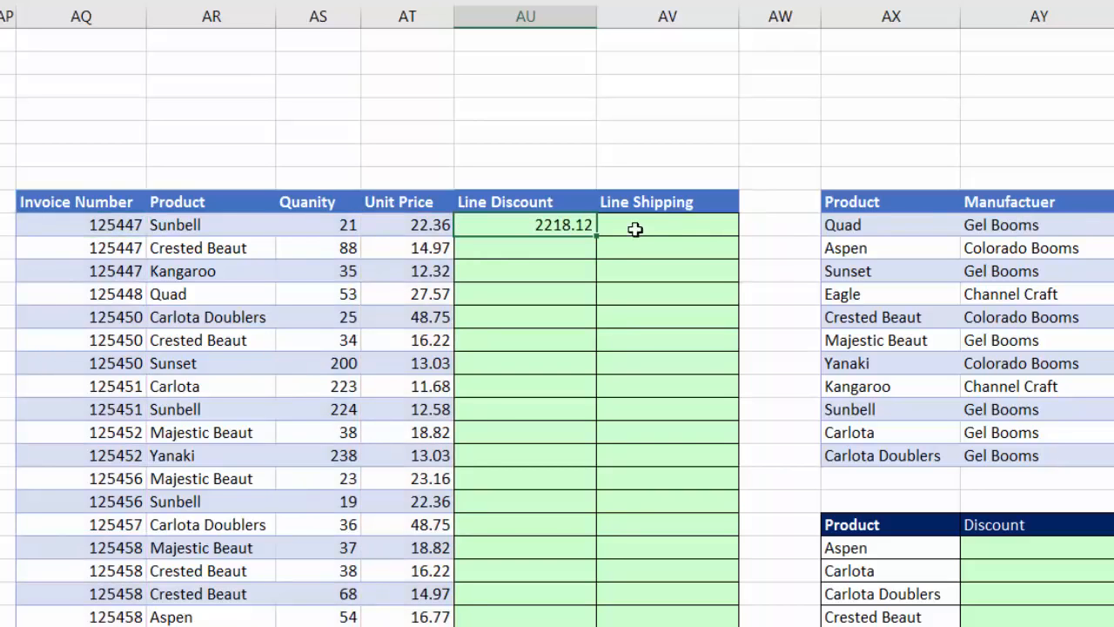
{"action": "double_click", "coordinate": [595, 238]}
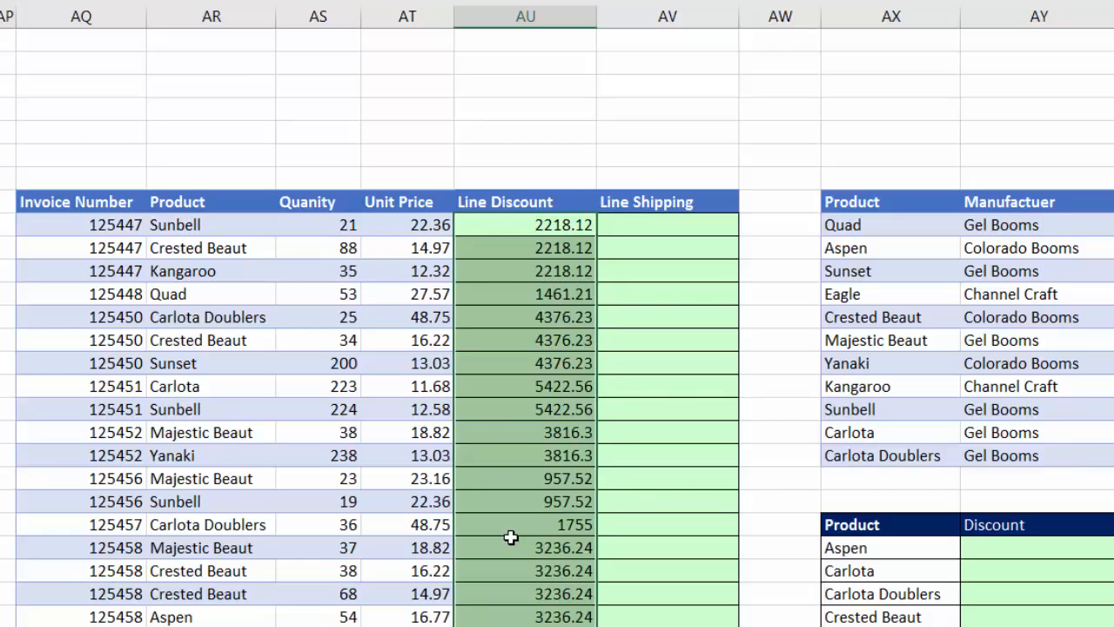
{"action": "left_click_drag", "start_coordinate": [496, 225], "coordinate": [505, 273]}
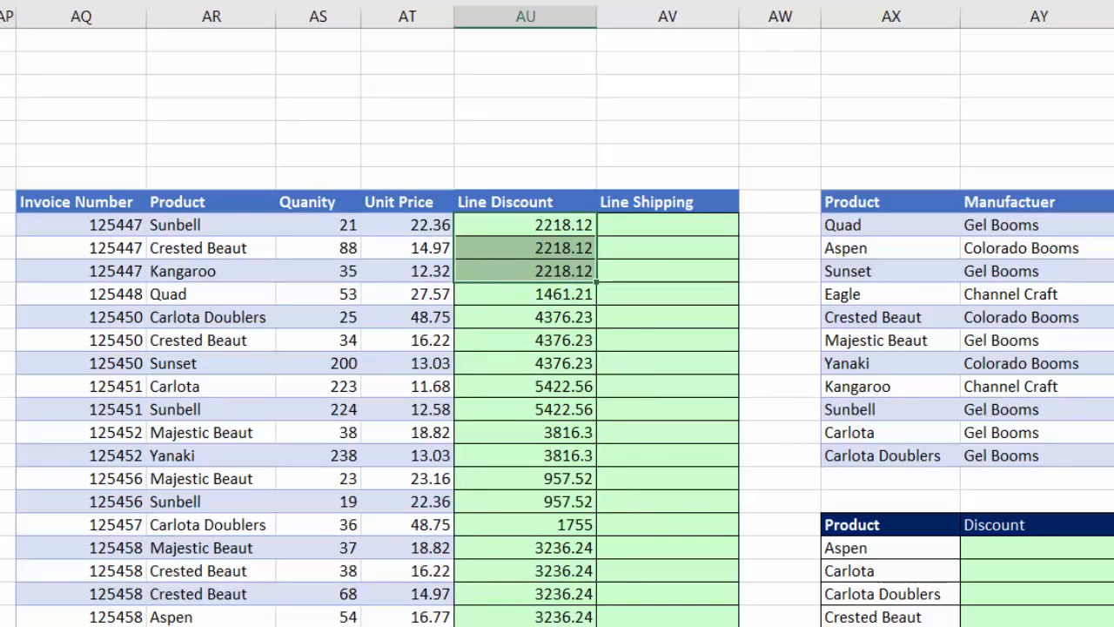
- Insert a VLOOKUP before the SUMPRODUCT in the first Line Discount cell, looking up AQ9 in the invoice table $AM$9:$AO$872
{"action": "left_click", "coordinate": [510, 225]}
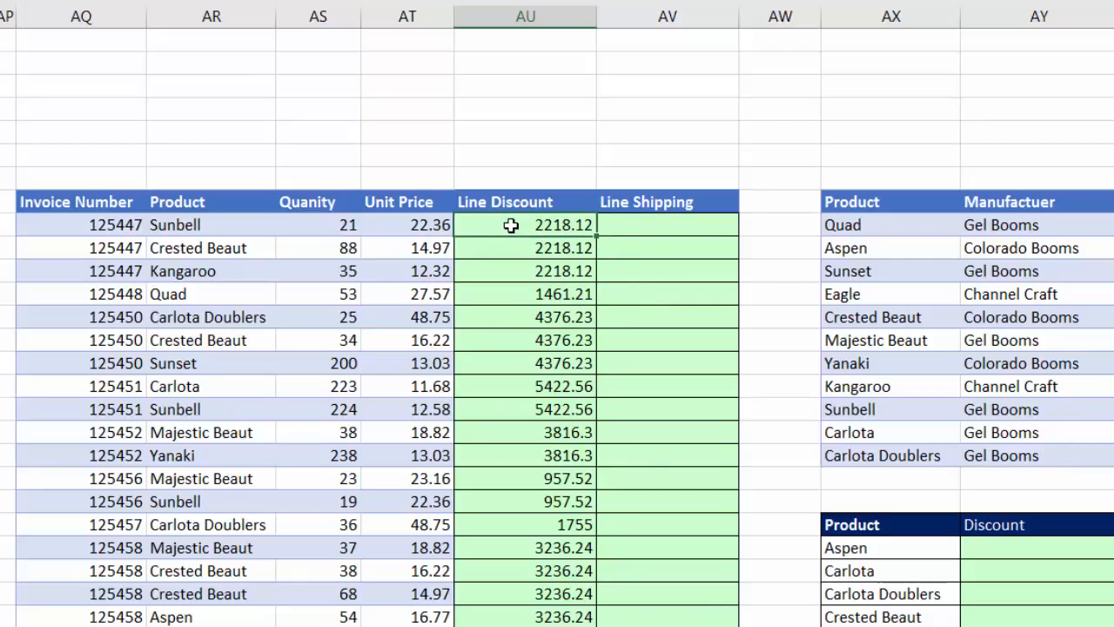
{"action": "key", "text": "F2"}
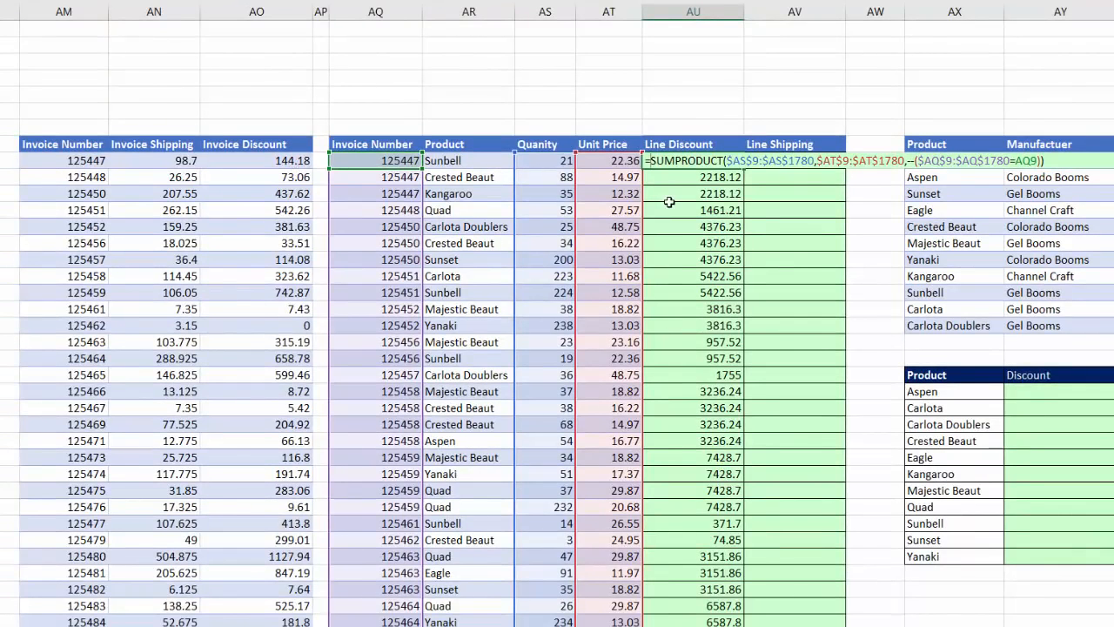
{"action": "type", "text": "VLOOKUP("}
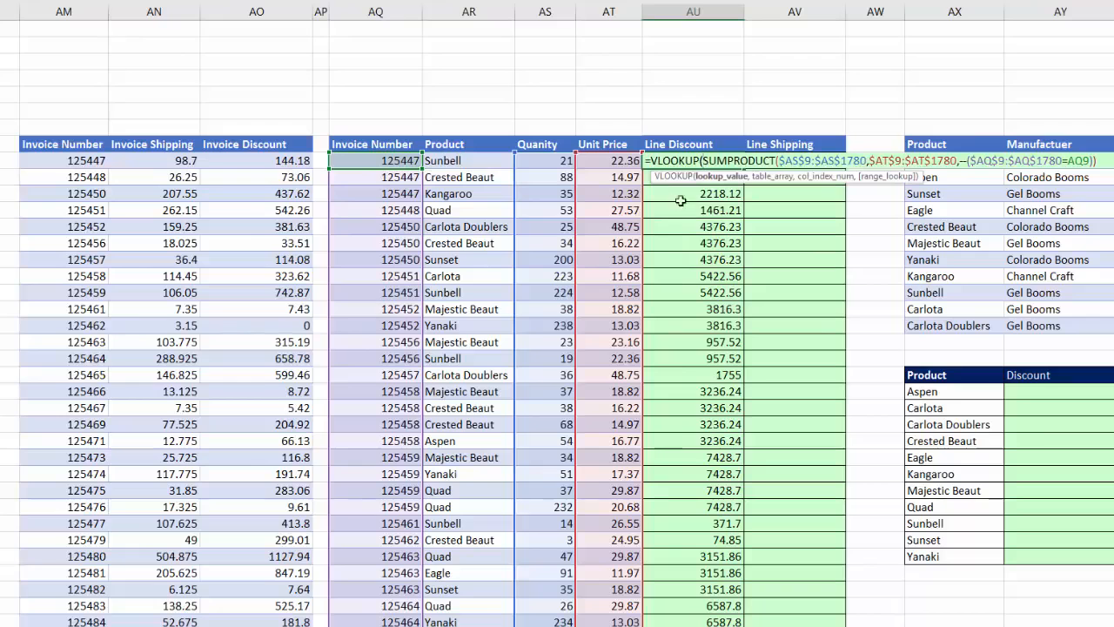
{"action": "left_click", "coordinate": [393, 160]}
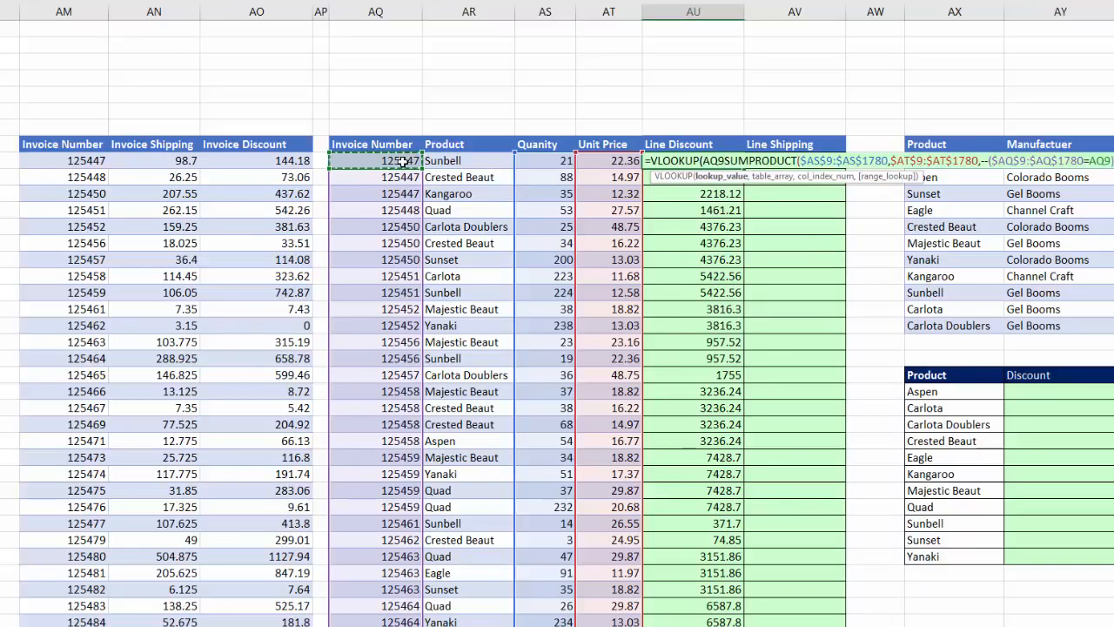
{"action": "type", "text": ","}
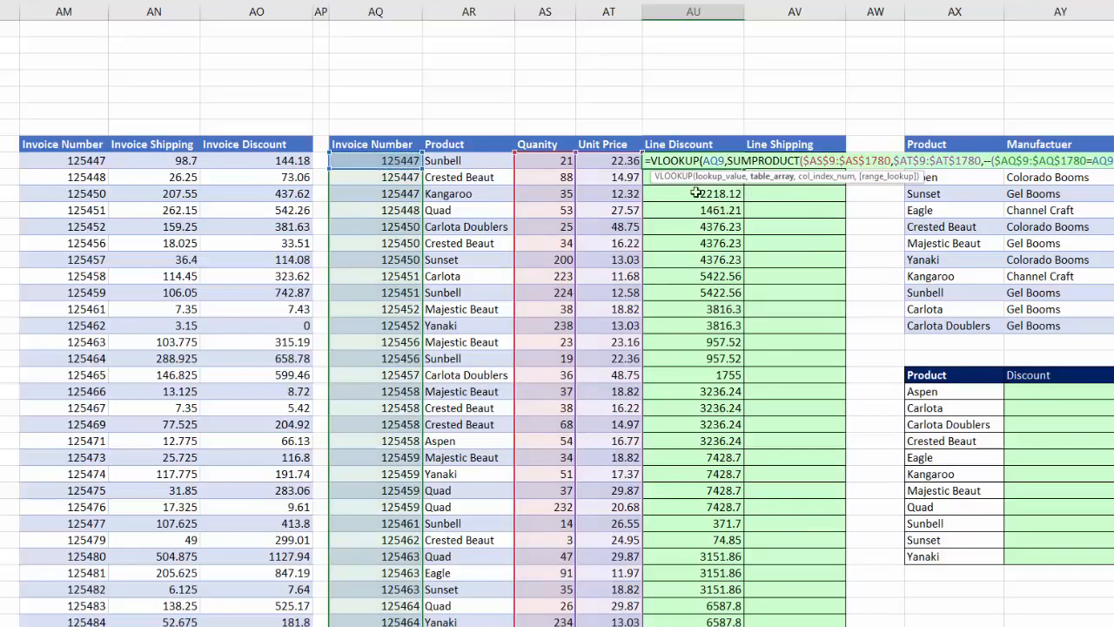
{"action": "left_click_drag", "start_coordinate": [73, 160], "coordinate": [264, 161]}
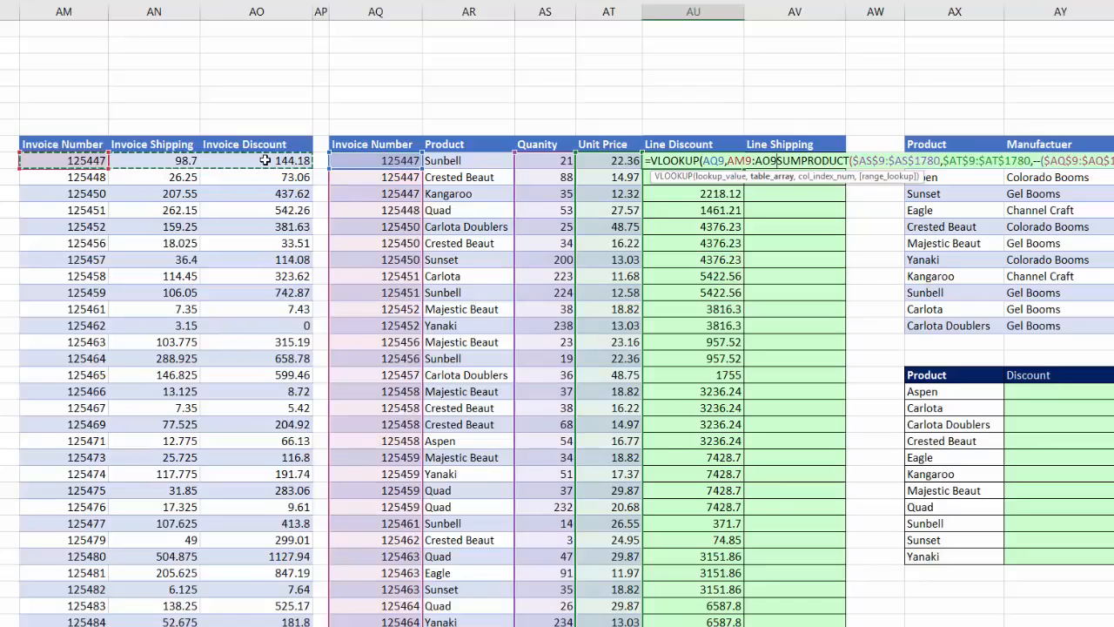
{"action": "key", "text": "ctrl+shift+Down"}
{"action": "key", "text": "F4"}
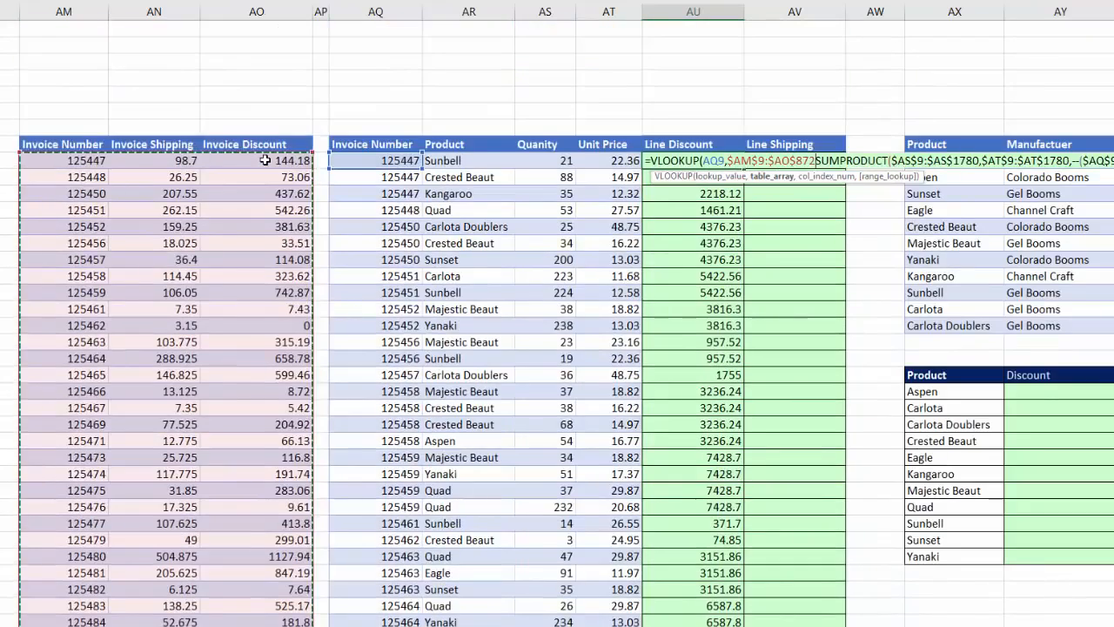
- Complete the VLOOKUP with column index 3 and exact match 0, and divide it by the SUMPRODUCT
{"action": "type", "text": ","}
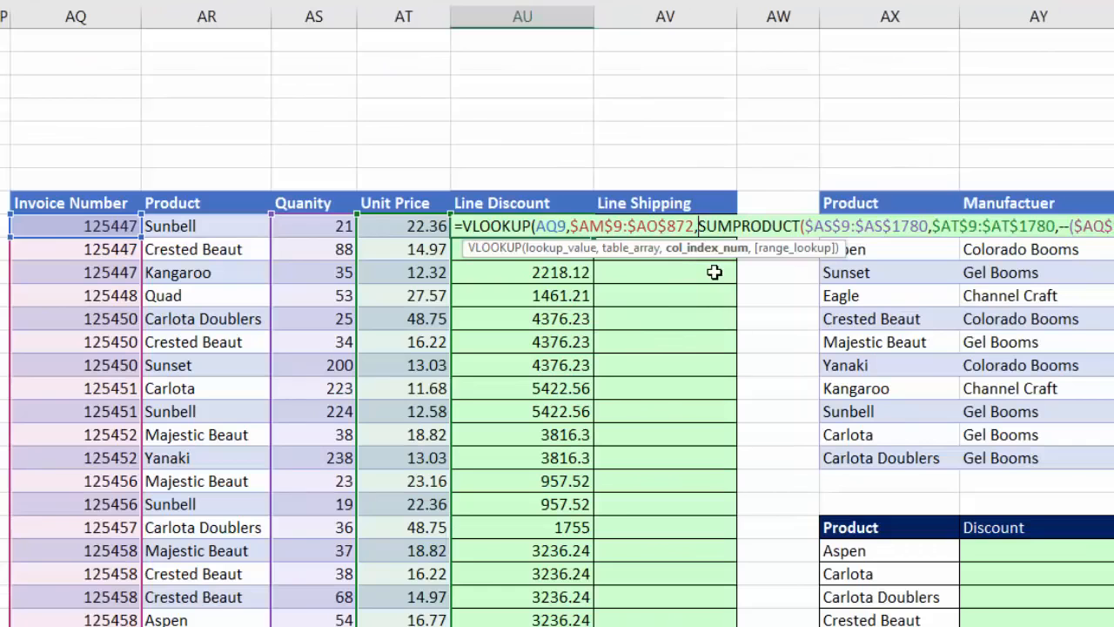
{"action": "type", "text": "3"}
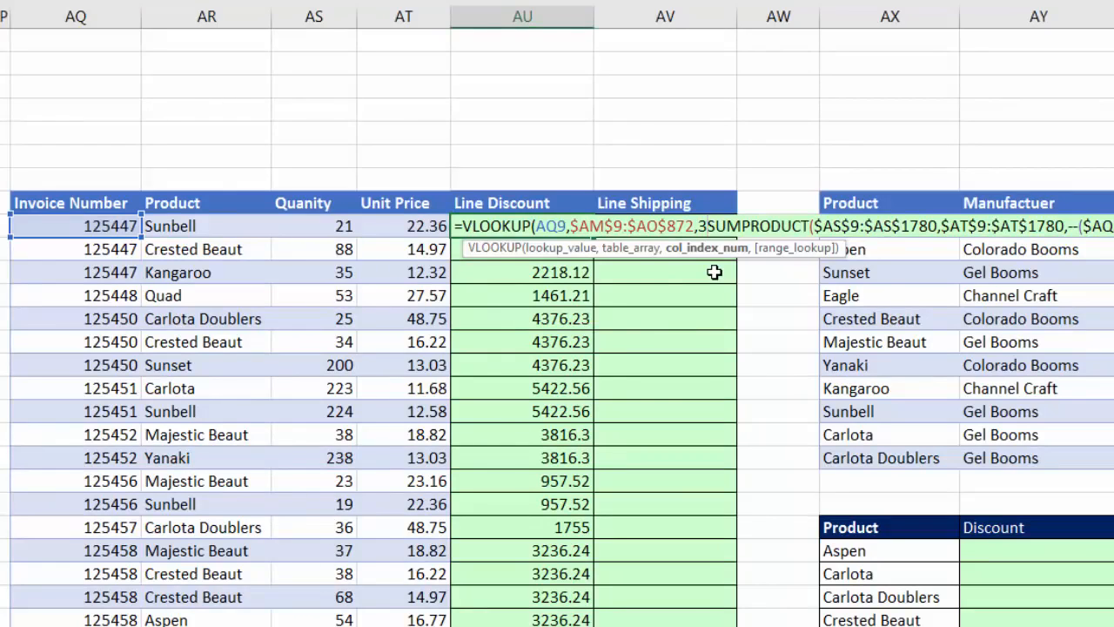
{"action": "type", "text": ","}
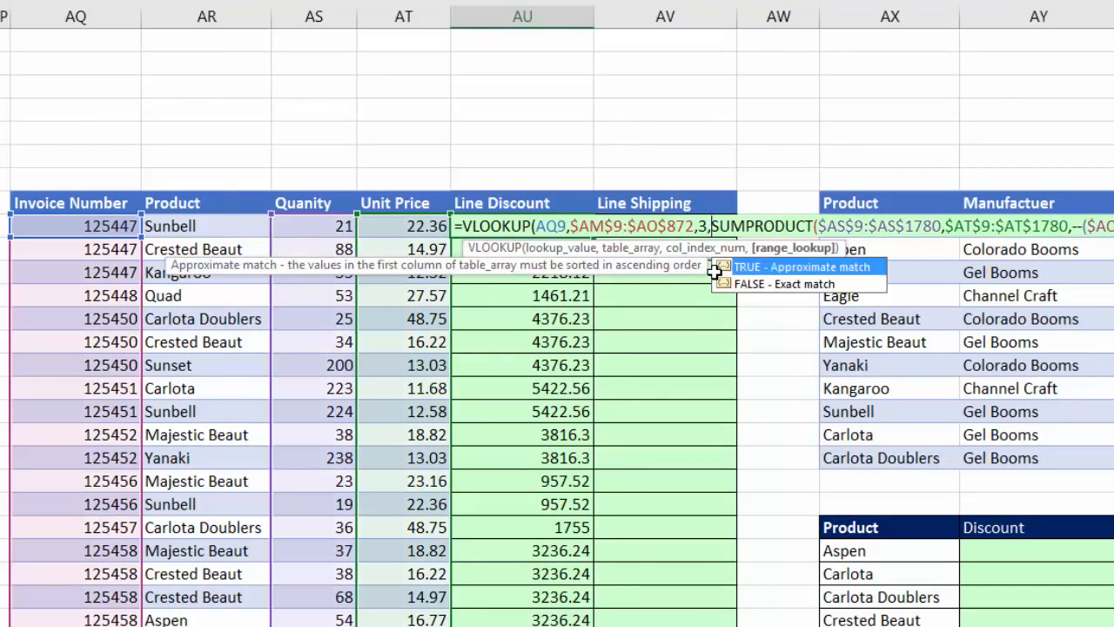
{"action": "type", "text": "0)"}
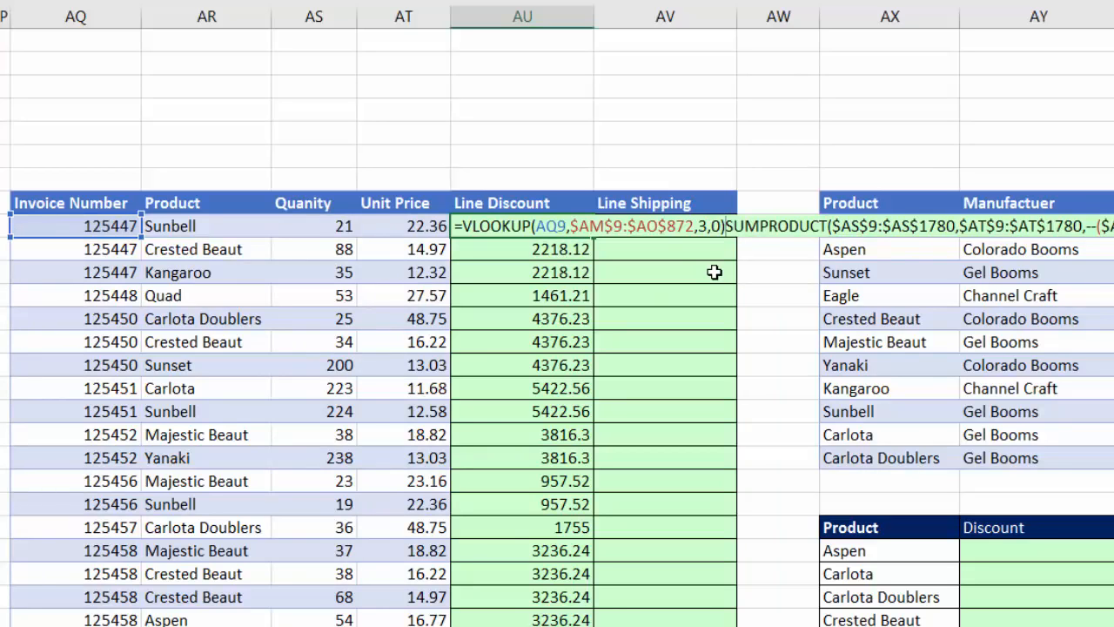
{"action": "type", "text": "/"}
- Check the formula's numerator and denominator, enter the formula, and copy it down the Line Discount column
{"action": "left_click_drag", "start_coordinate": [725, 228], "coordinate": [462, 226]}
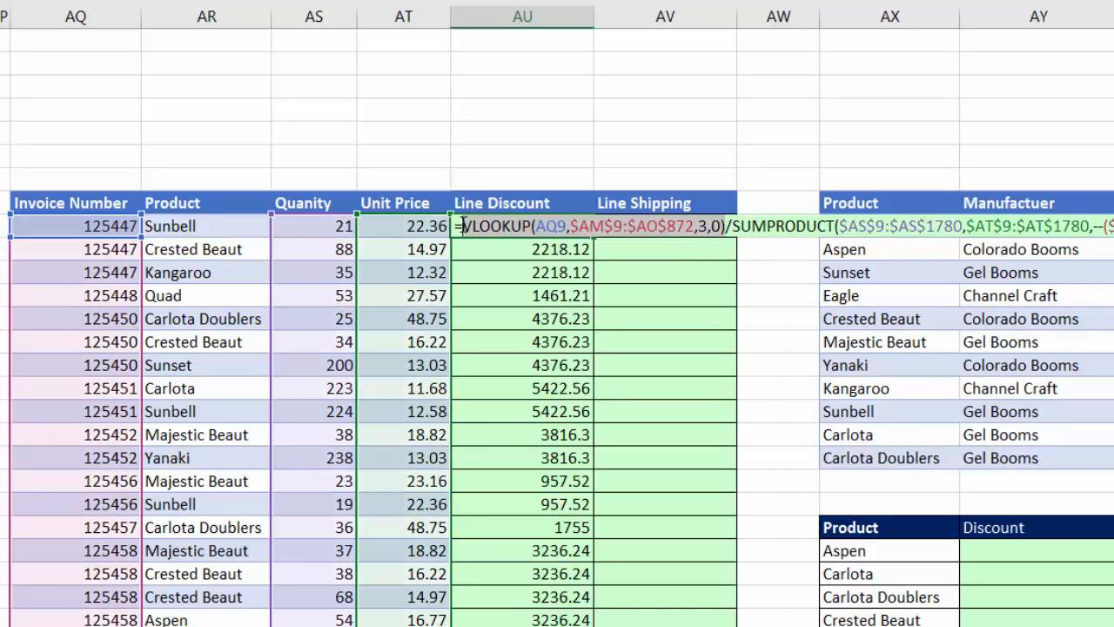
{"action": "left_click_drag", "start_coordinate": [726, 227], "coordinate": [1093, 193]}
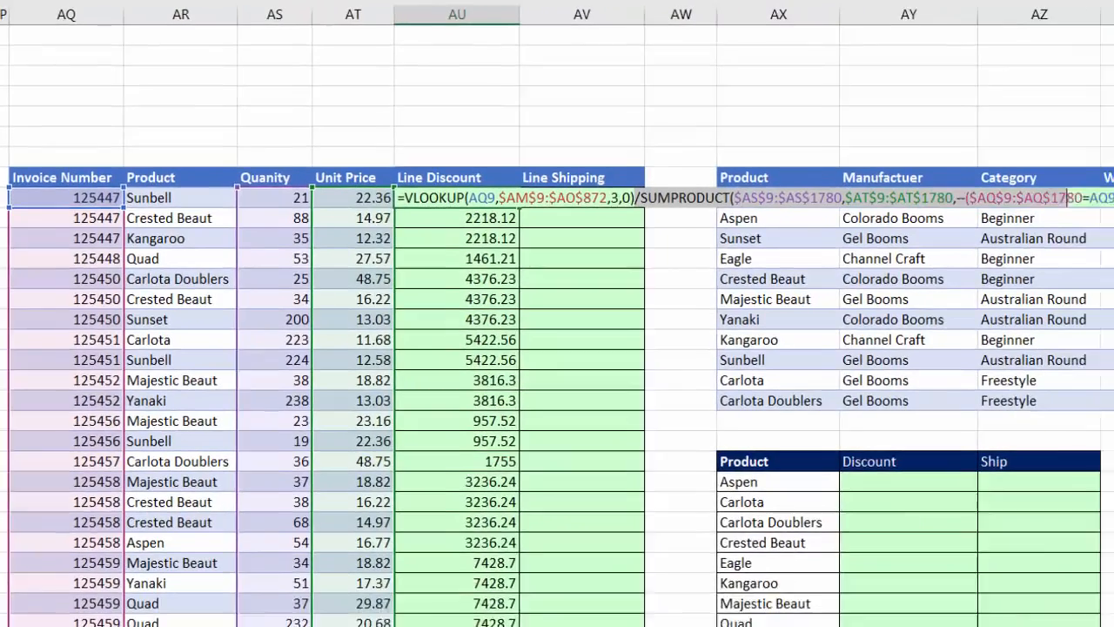
{"action": "key", "text": "ctrl+Return"}
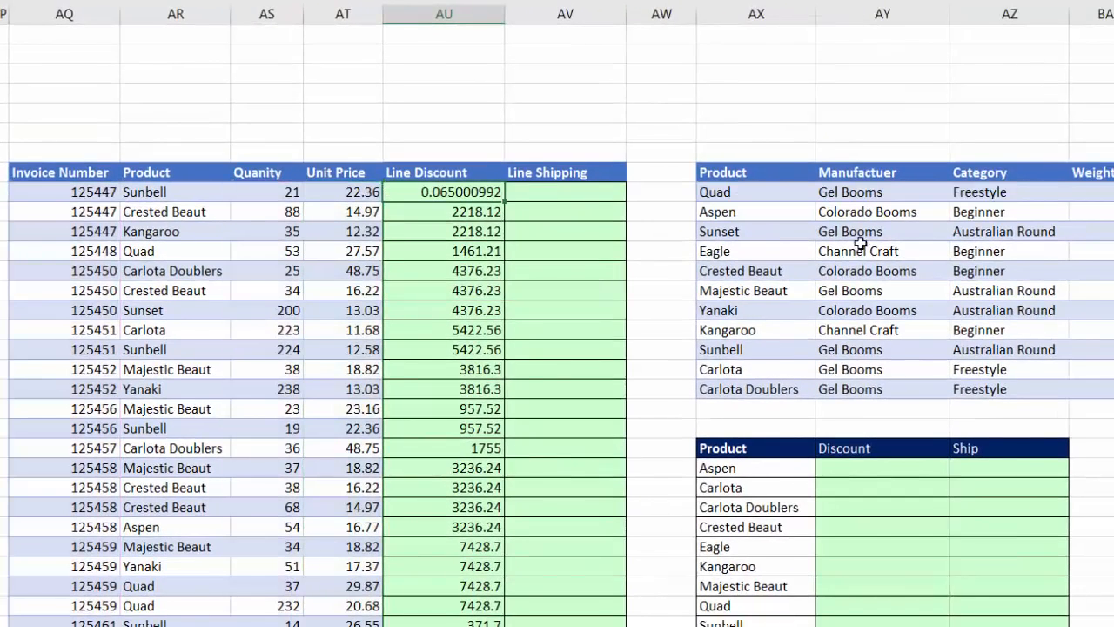
{"action": "double_click", "coordinate": [504, 201]}
{"action": "left_click_drag", "start_coordinate": [403, 212], "coordinate": [418, 228]}
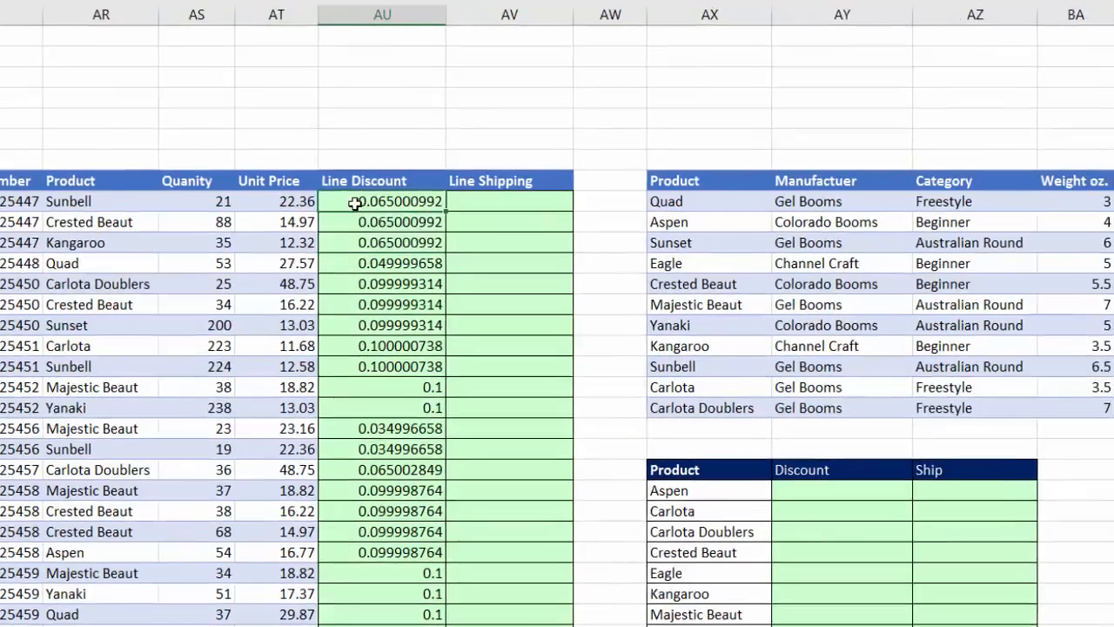
- Multiply the Line Discount formula by quantity AS9 and unit price AT9, copy it down the column, and check the first invoice's discounts
{"action": "double_click", "coordinate": [418, 192]}
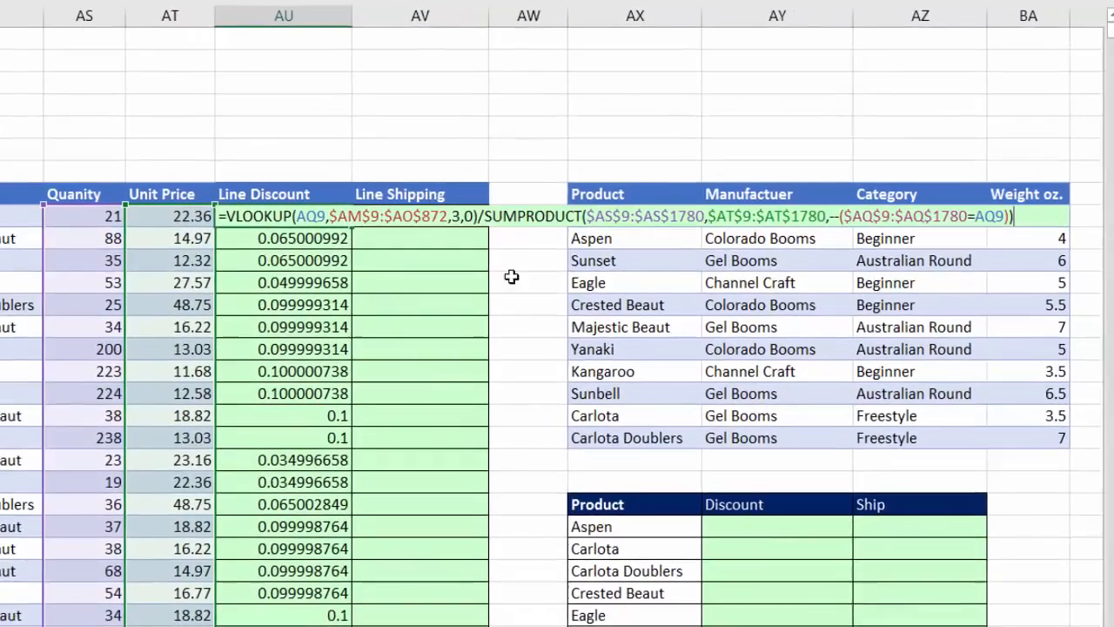
{"action": "type", "text": "*"}
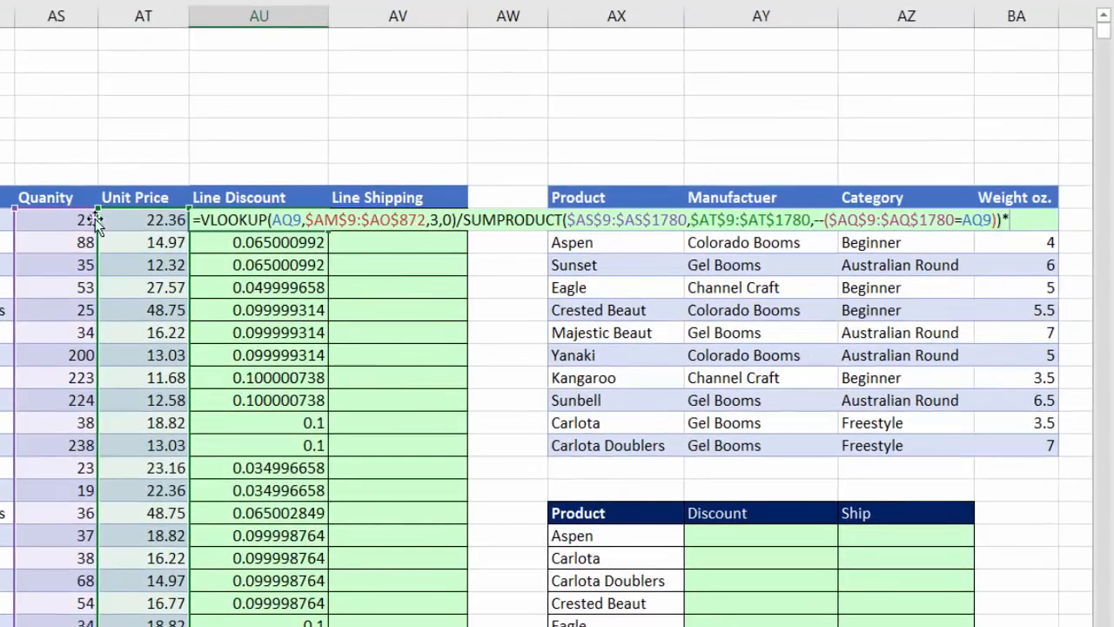
{"action": "left_click", "coordinate": [57, 219]}
{"action": "type", "text": "*"}
{"action": "left_click", "coordinate": [153, 218]}
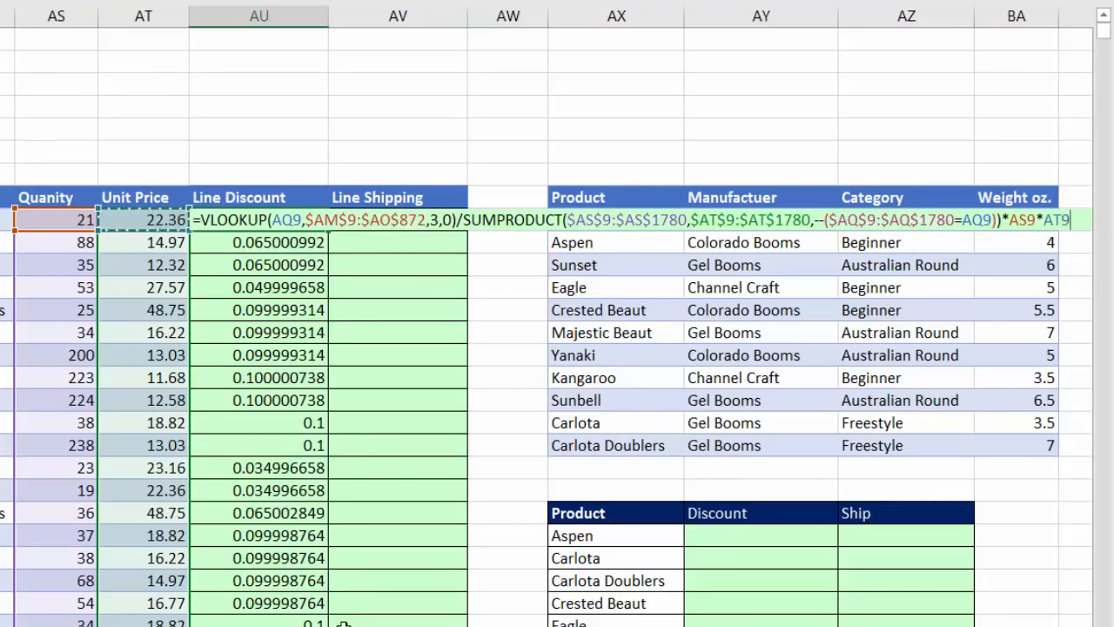
{"action": "key", "text": "ctrl+Return"}
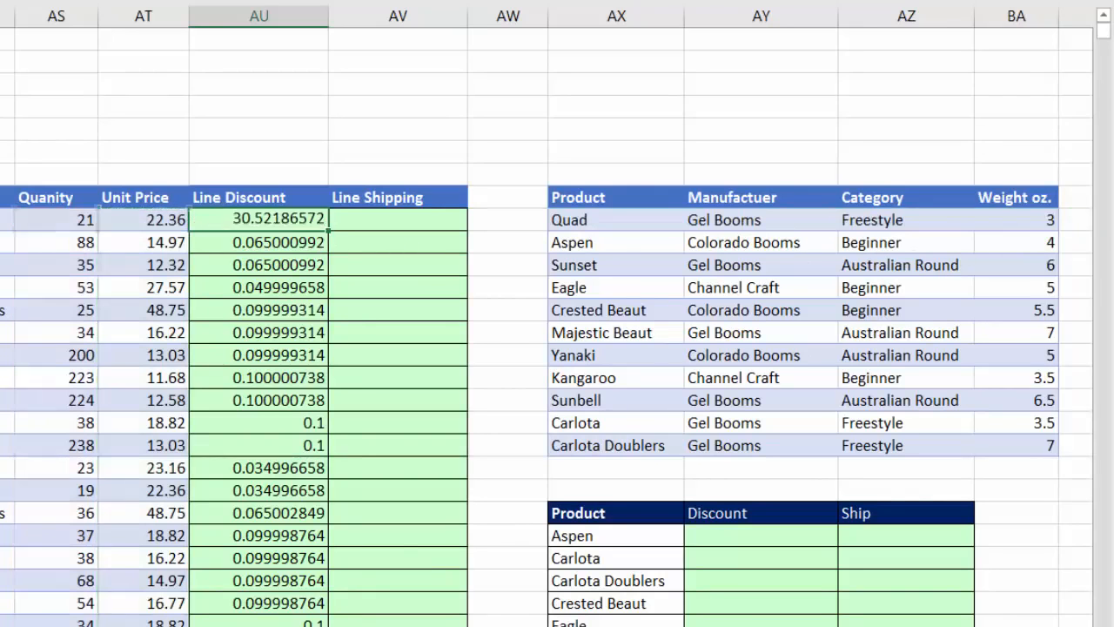
{"action": "double_click", "coordinate": [328, 230]}
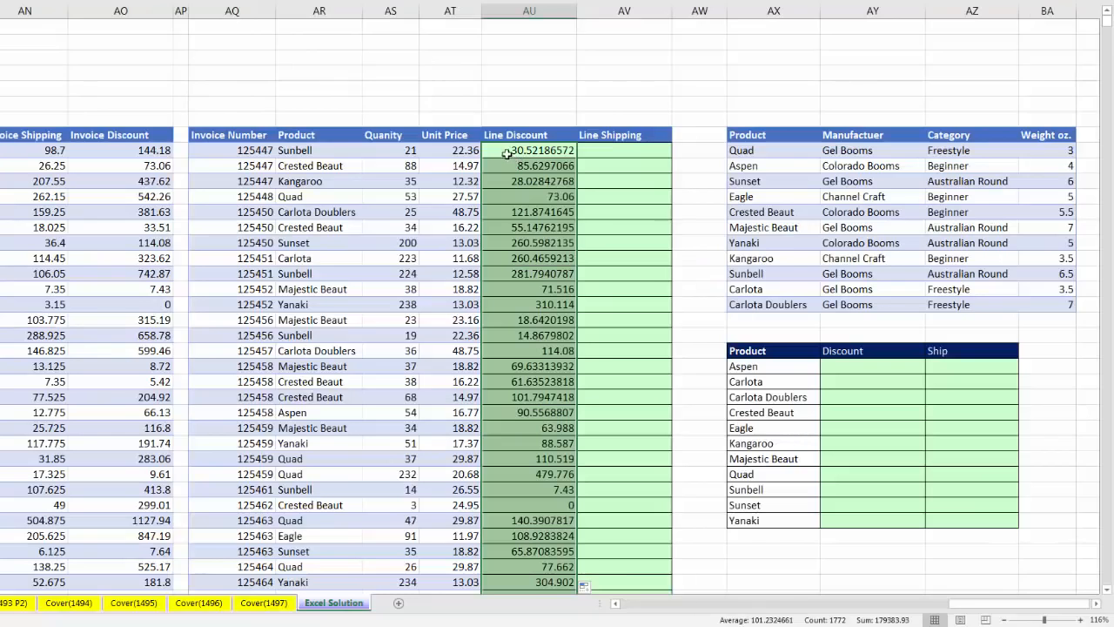
{"action": "left_click_drag", "start_coordinate": [506, 153], "coordinate": [513, 184]}
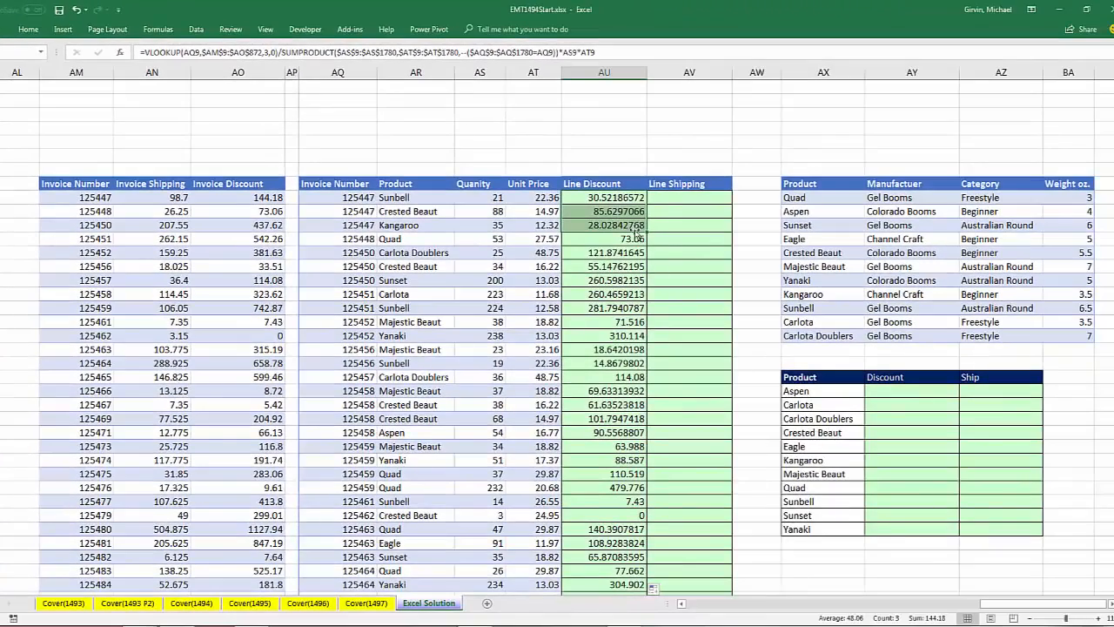
- Examine the first invoice's line items and the Product, Quantity and Unit Price columns to work out how shipping should be allocated
{"action": "left_click", "coordinate": [664, 198]}
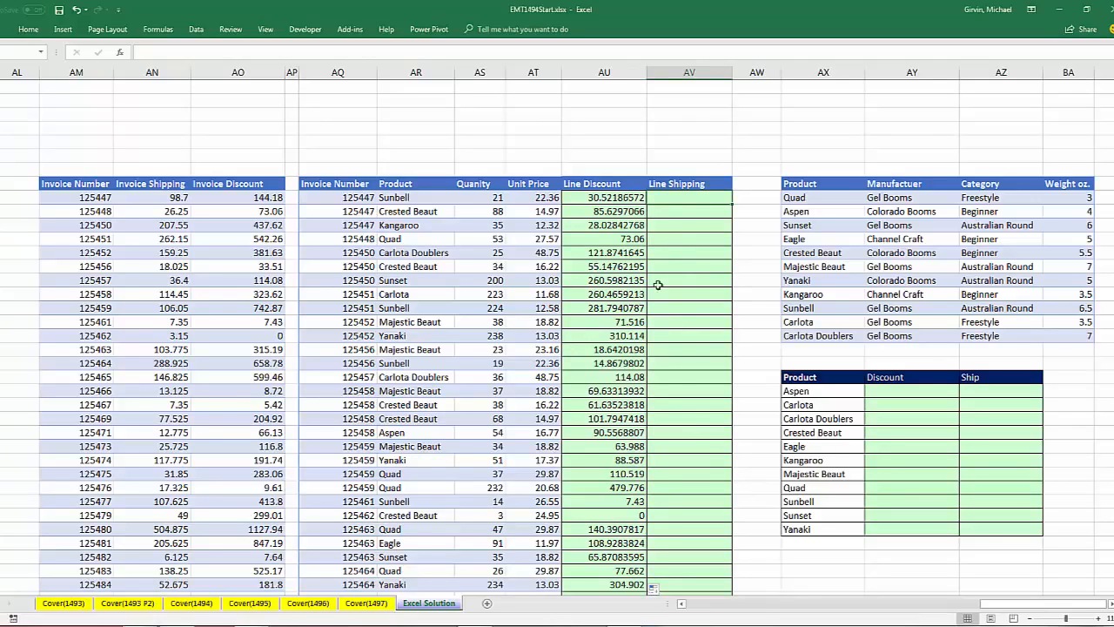
{"action": "left_click_drag", "start_coordinate": [332, 199], "coordinate": [695, 235]}
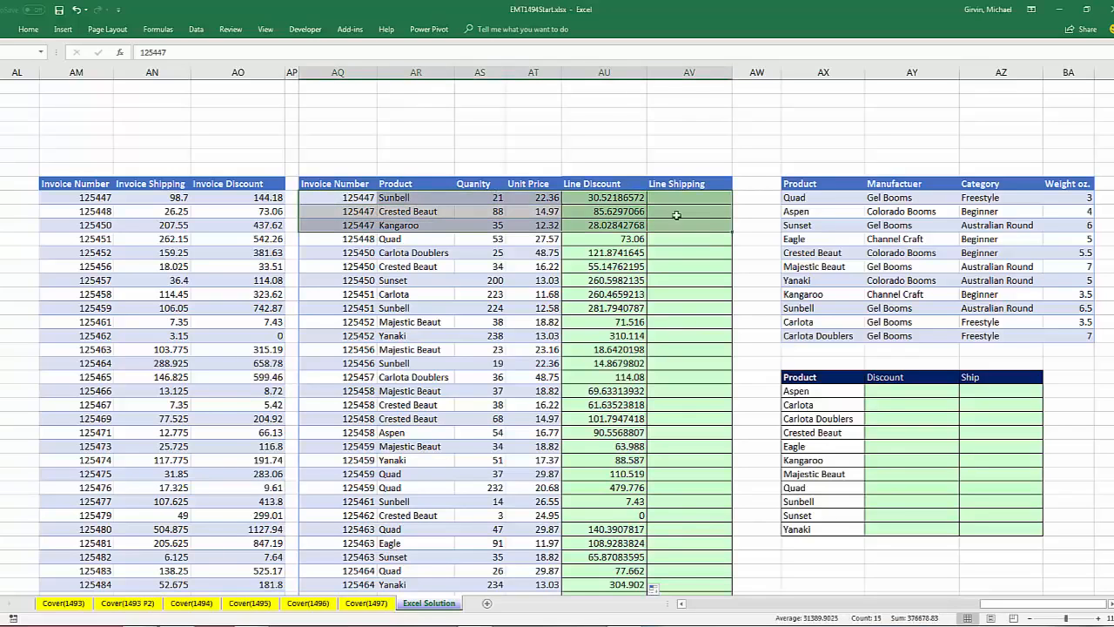
{"action": "left_click", "coordinate": [675, 201]}
{"action": "left_click", "coordinate": [677, 209]}
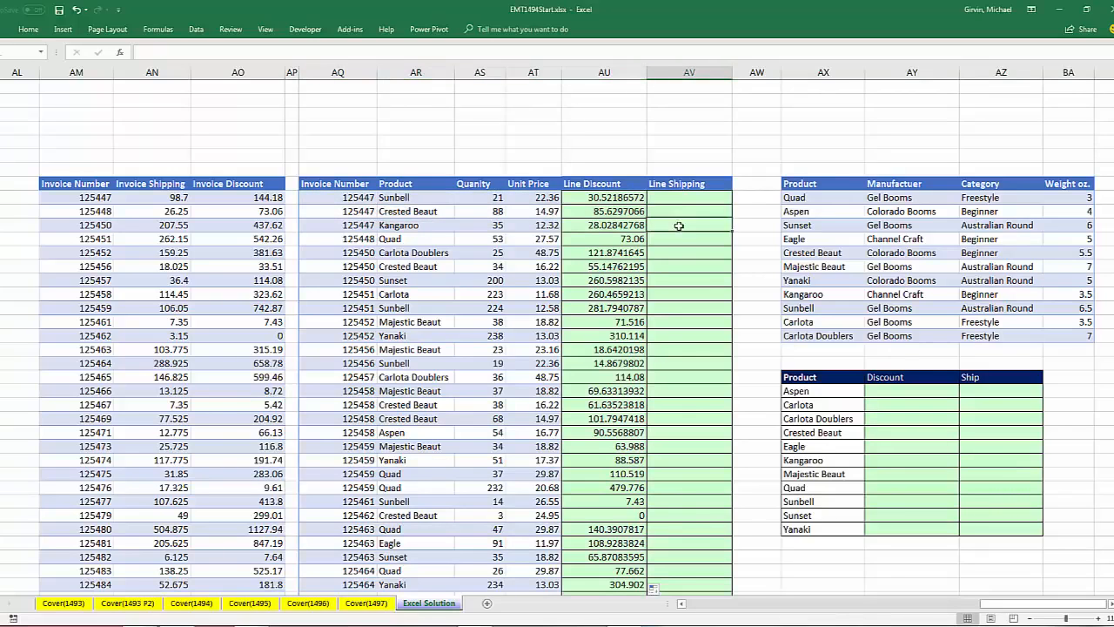
{"action": "left_click", "coordinate": [675, 197]}
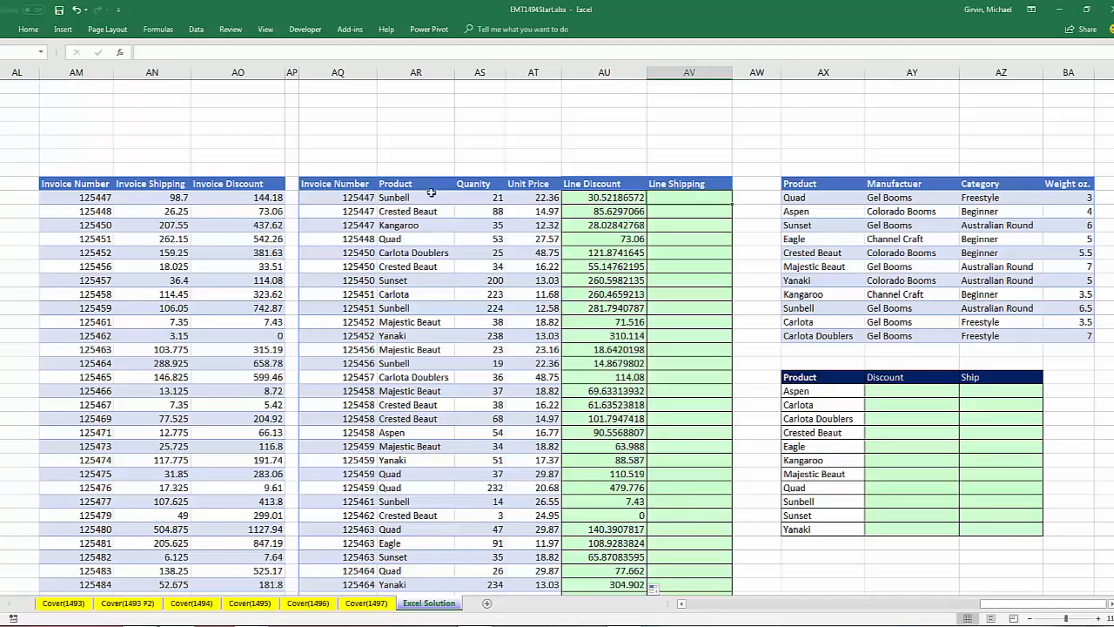
{"action": "left_click_drag", "start_coordinate": [425, 194], "coordinate": [419, 489]}
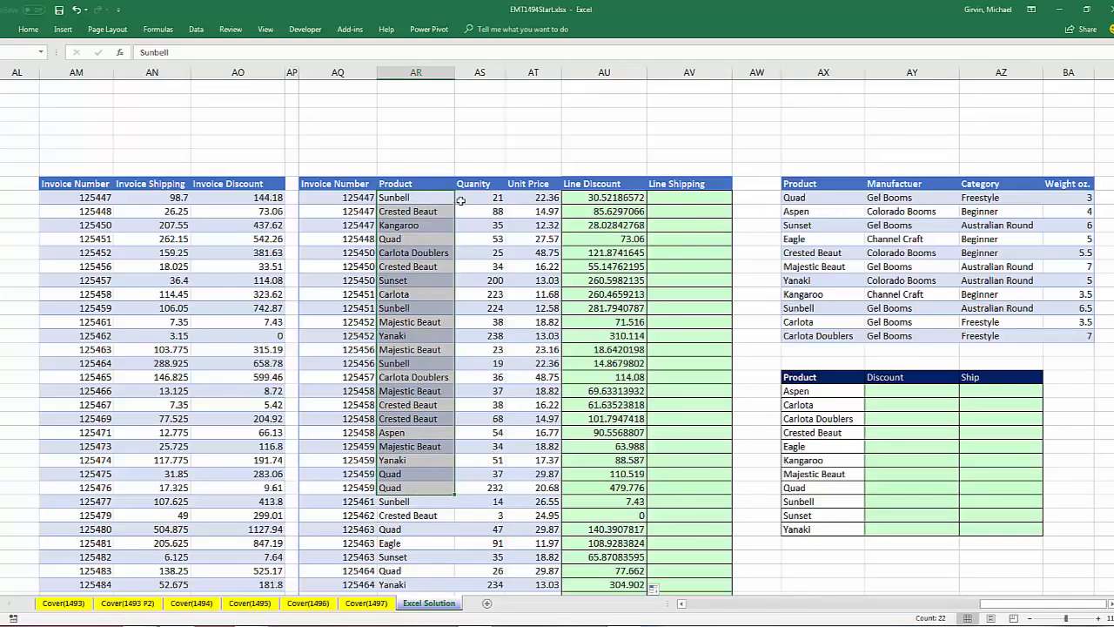
{"action": "left_click_drag", "start_coordinate": [465, 201], "coordinate": [479, 448]}
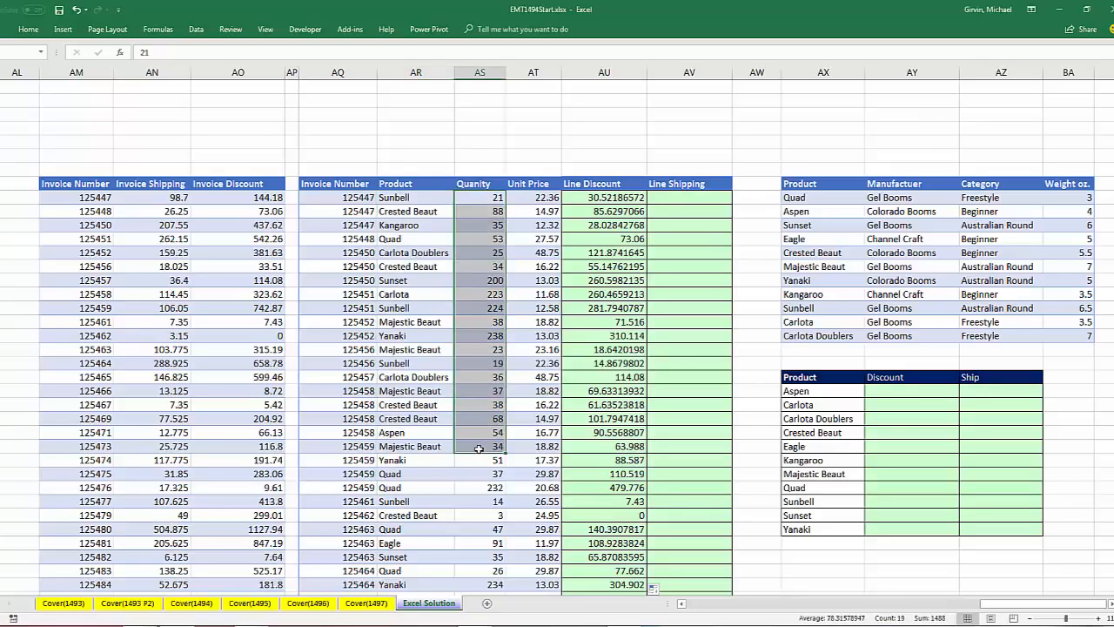
{"action": "left_click", "coordinate": [672, 198]}
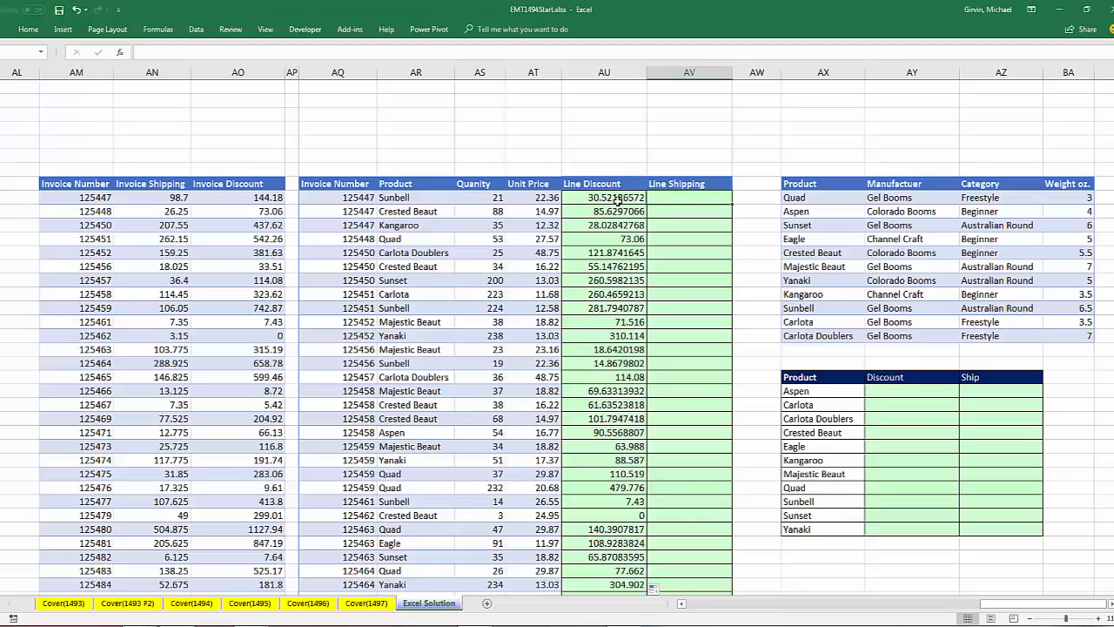
{"action": "left_click", "coordinate": [347, 198]}
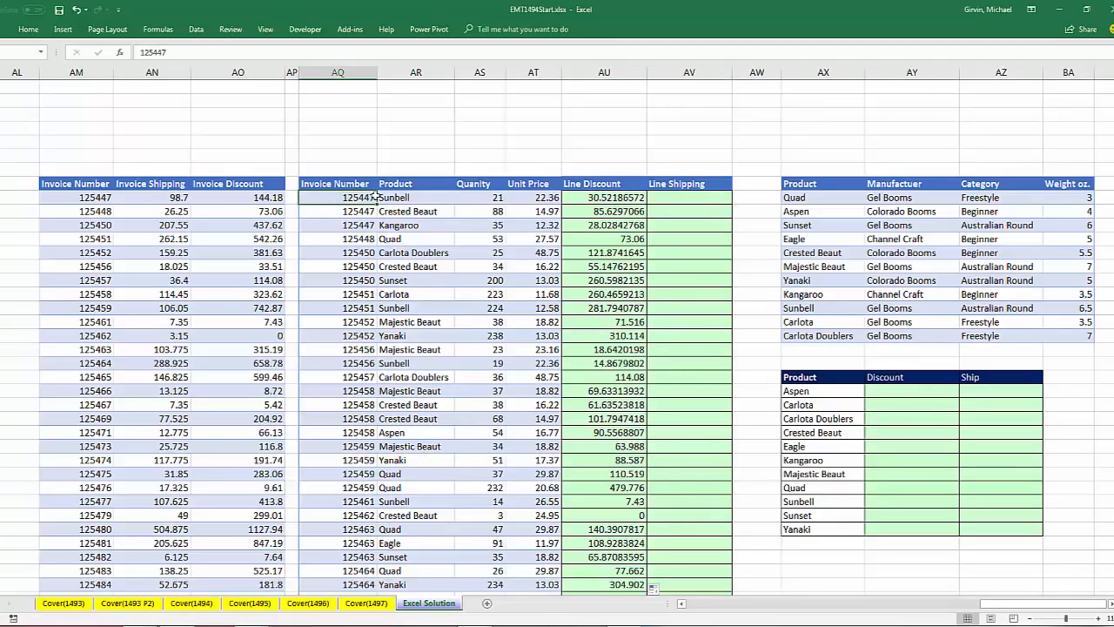
{"action": "left_click_drag", "start_coordinate": [475, 197], "coordinate": [520, 227]}
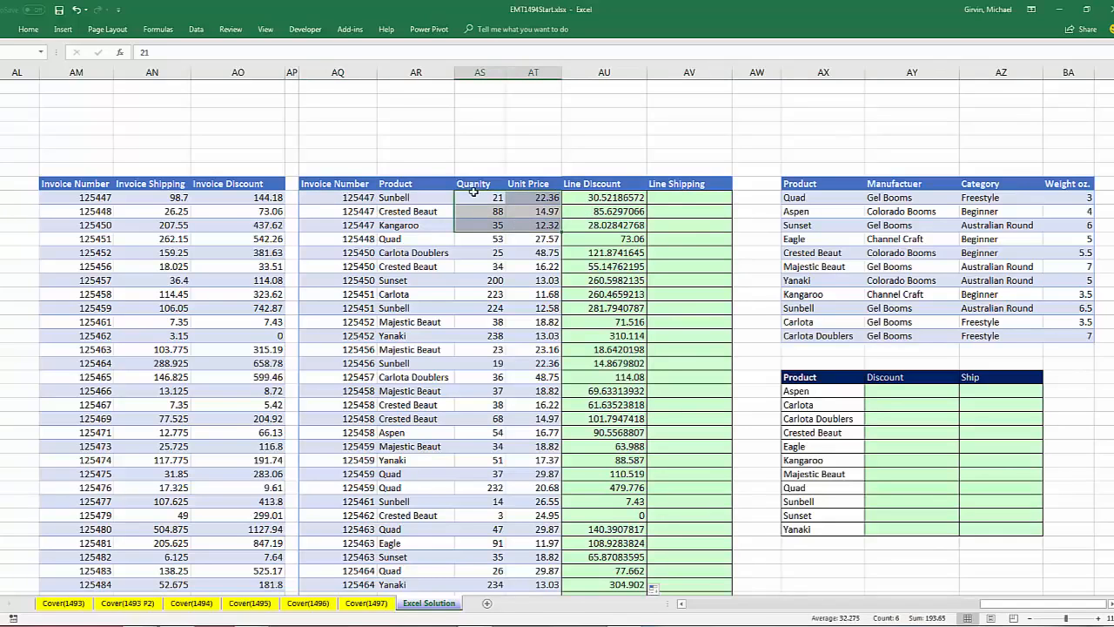
{"action": "left_click_drag", "start_coordinate": [471, 194], "coordinate": [474, 228]}
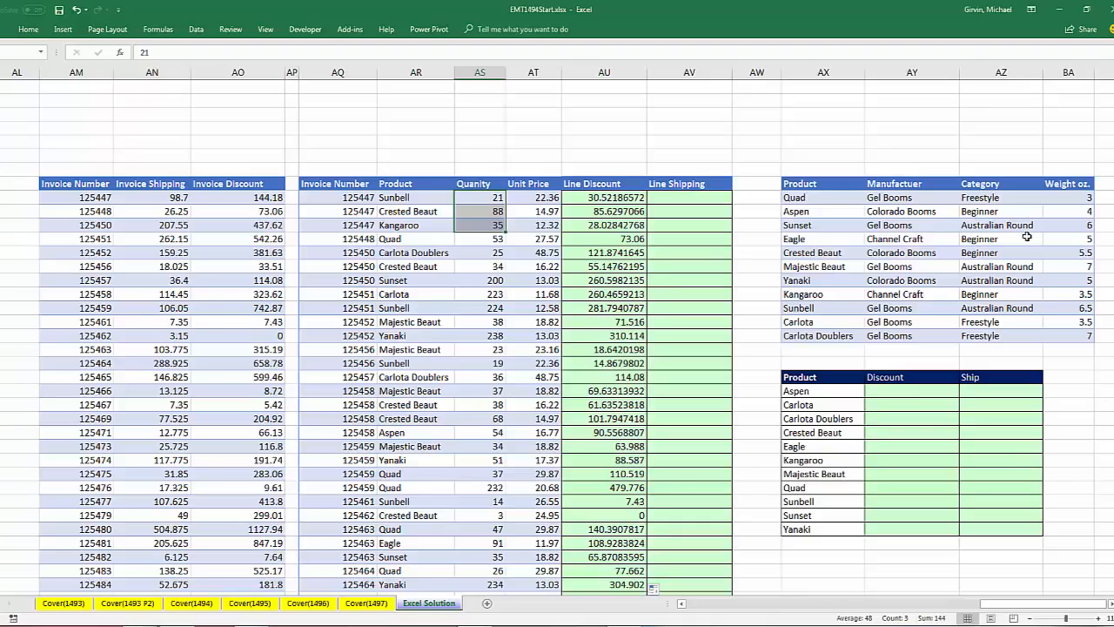
{"action": "key", "text": "ctrl+Left"}
{"action": "left_click", "coordinate": [657, 199]}
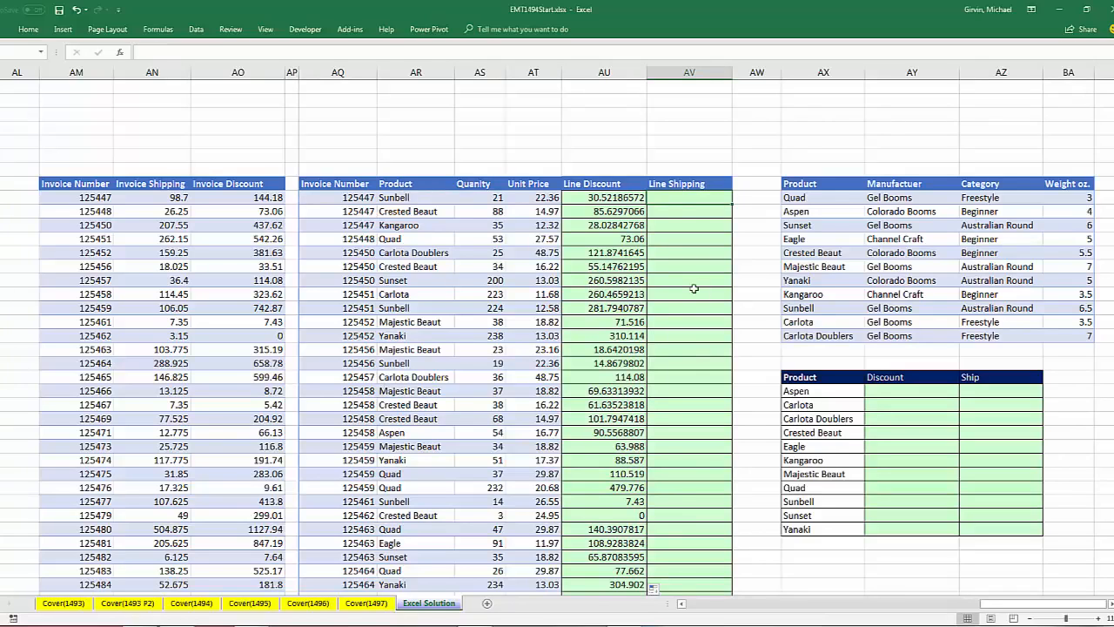
{"action": "left_click_drag", "start_coordinate": [414, 198], "coordinate": [418, 474]}
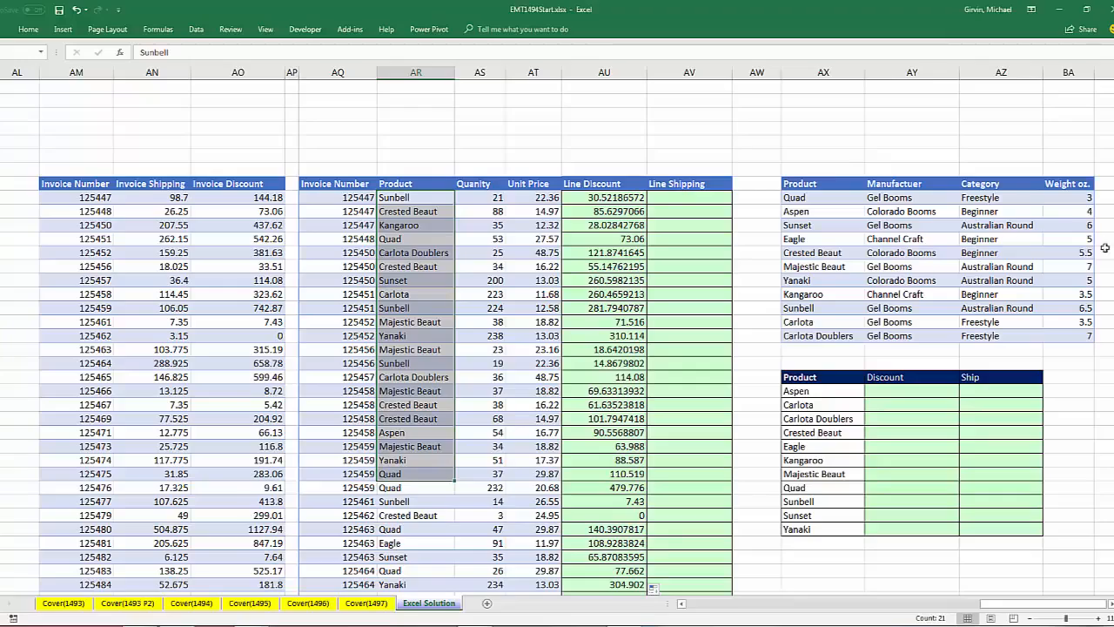
- Start a SUMIFS formula in the first Line Shipping cell with sum range $BA$9:$BA$19 and criteria range $AX$9:$AX$19
{"action": "left_click", "coordinate": [659, 204]}
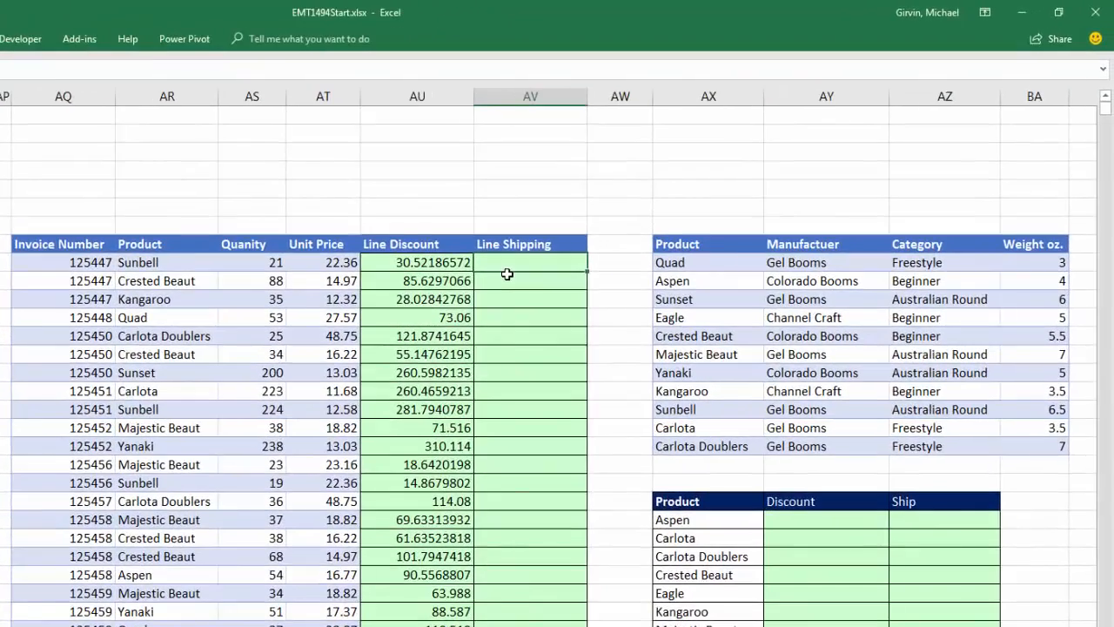
{"action": "type", "text": "=sum"}
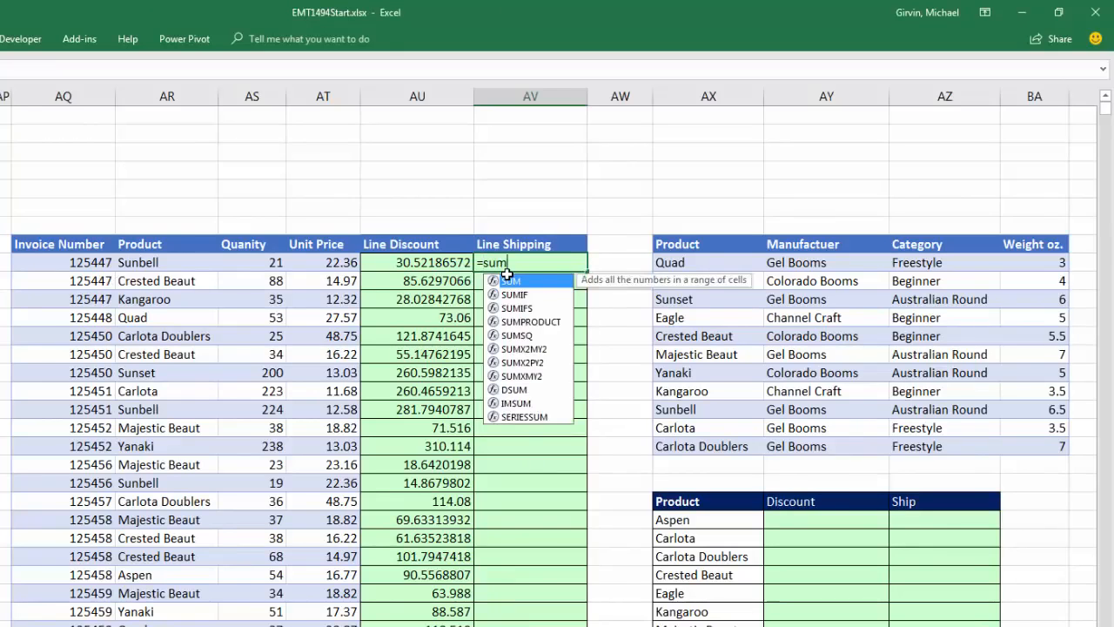
{"action": "type", "text": "ifs"}
{"action": "key", "text": "Tab"}
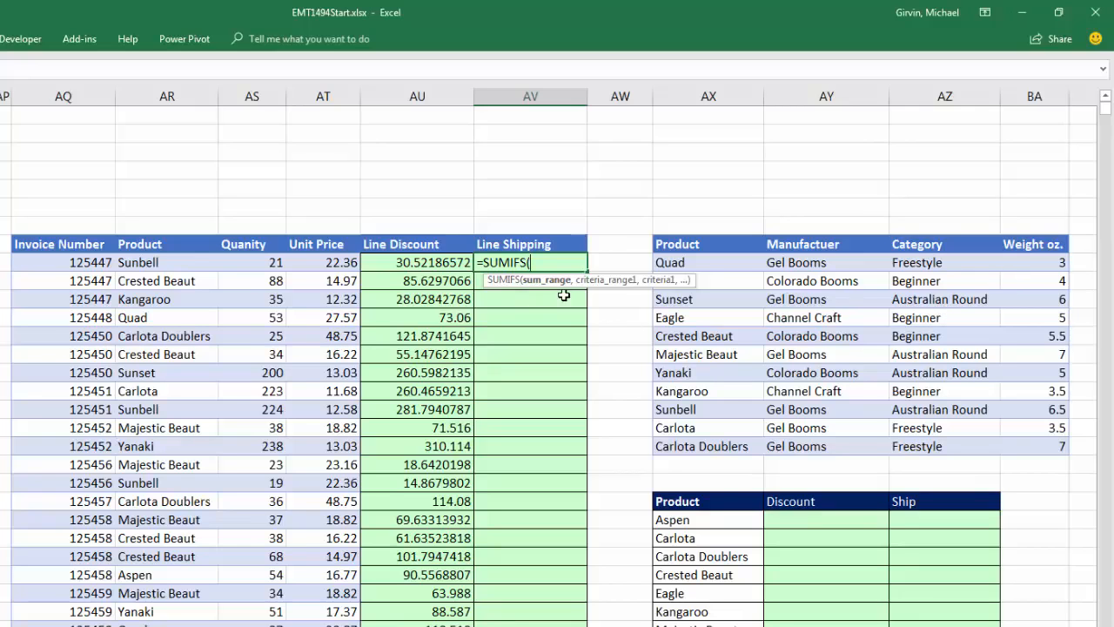
{"action": "left_click_drag", "start_coordinate": [1018, 261], "coordinate": [1029, 449]}
{"action": "key", "text": "F4"}
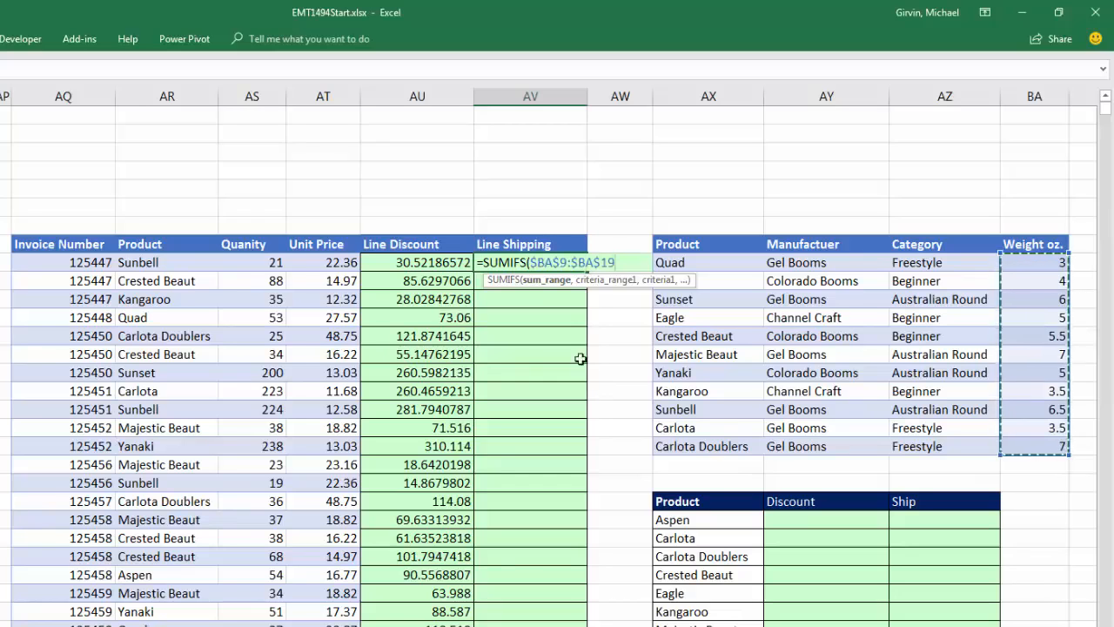
{"action": "type", "text": ","}
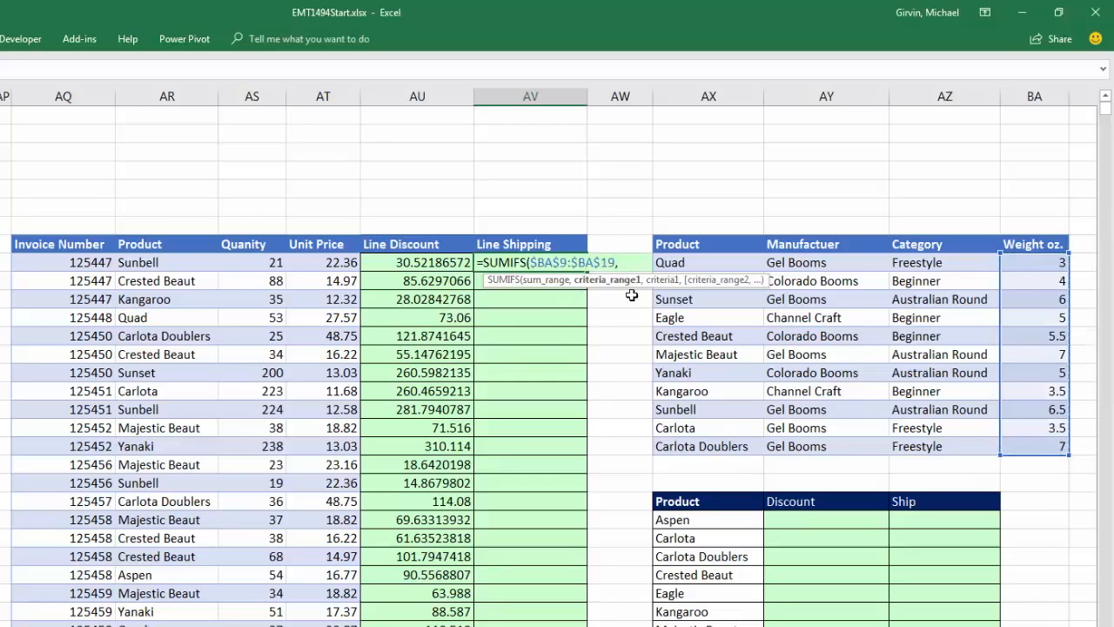
{"action": "left_click_drag", "start_coordinate": [692, 261], "coordinate": [718, 446]}
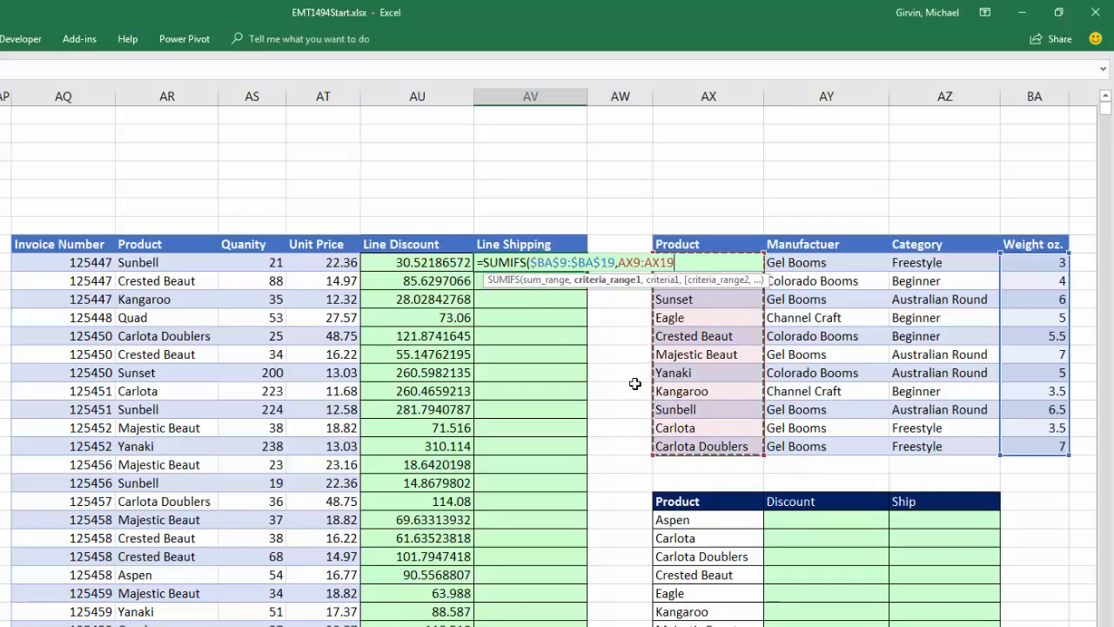
{"action": "key", "text": "F4"}
{"action": "type", "text": ","}
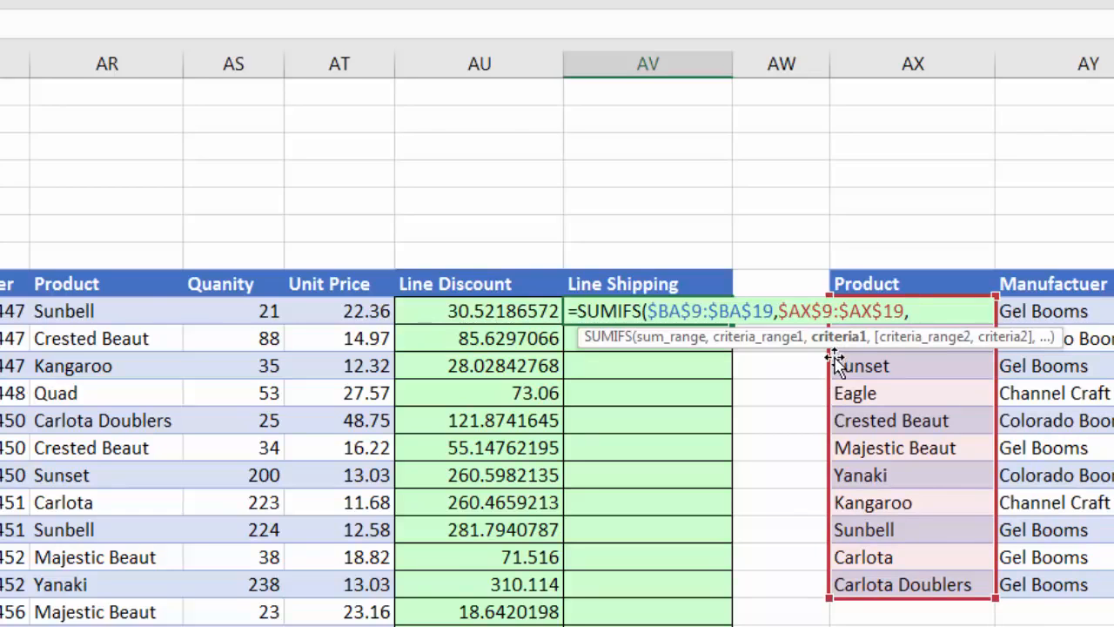
- Set the SUMIFS criteria to the whole absolute Product column $AR$9:$AR$1780 and close the function
{"action": "left_click", "coordinate": [84, 315]}
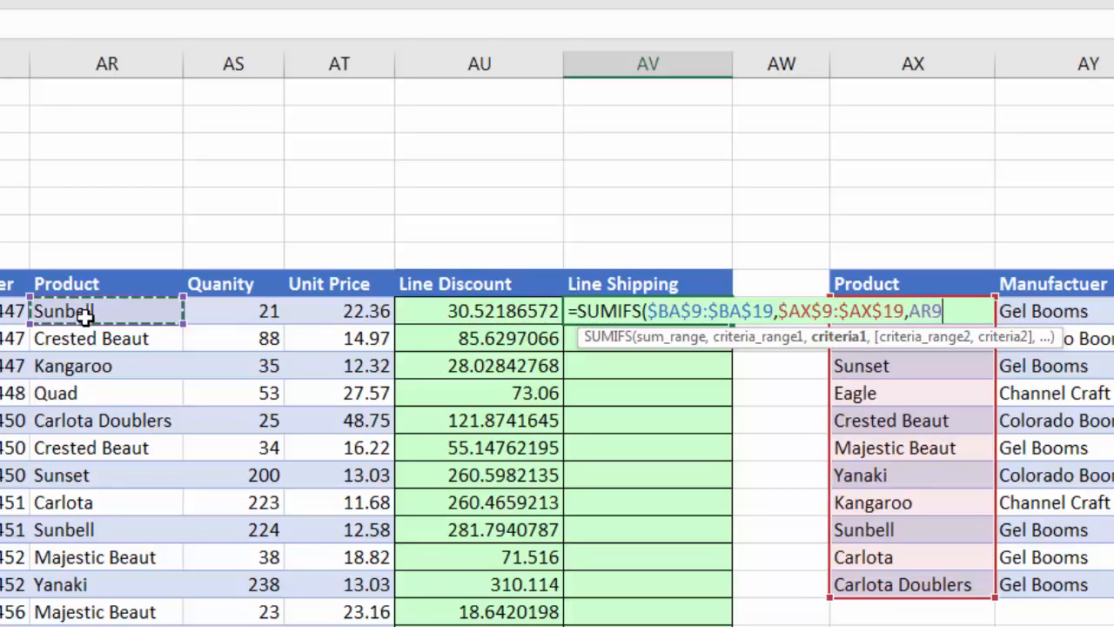
{"action": "key", "text": "ctrl+shift+Down"}
{"action": "key", "text": "F4"}
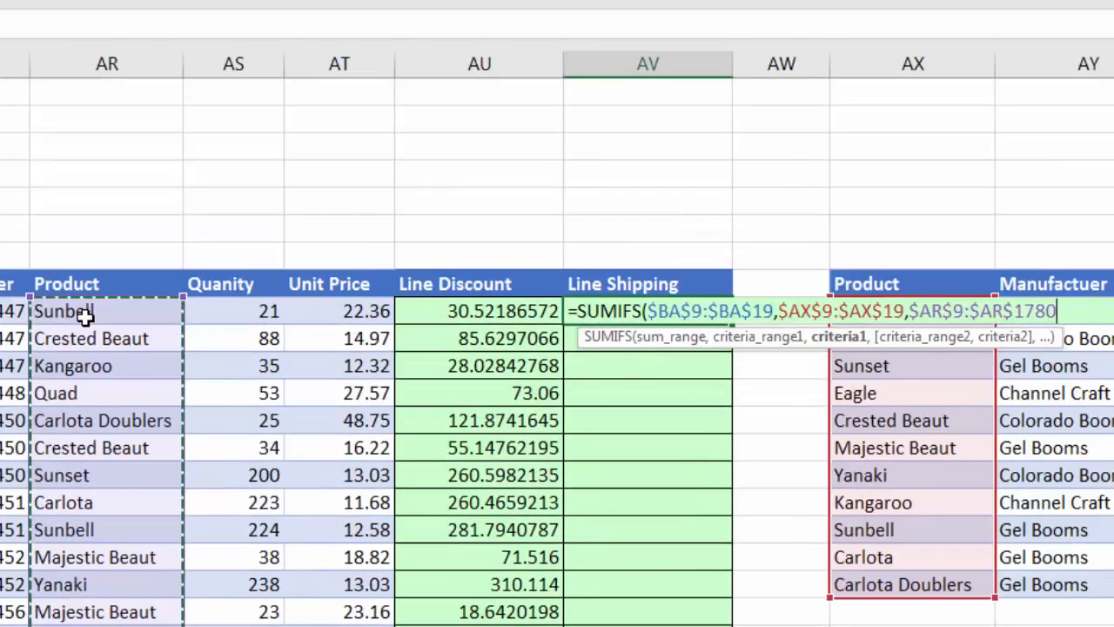
{"action": "left_click", "coordinate": [829, 339]}
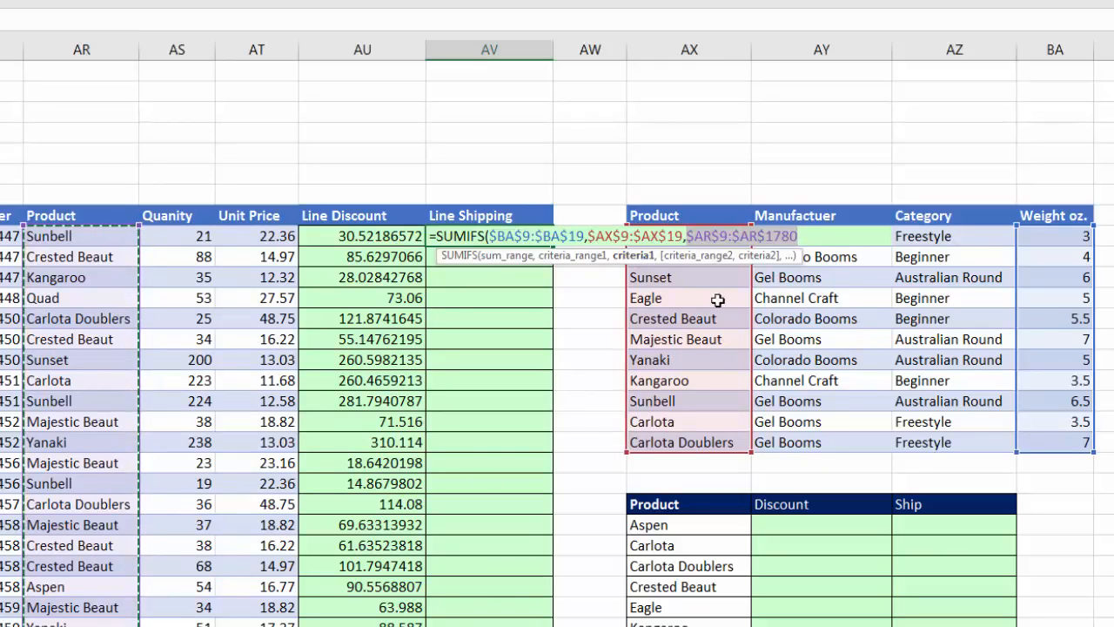
{"action": "left_click", "coordinate": [831, 236]}
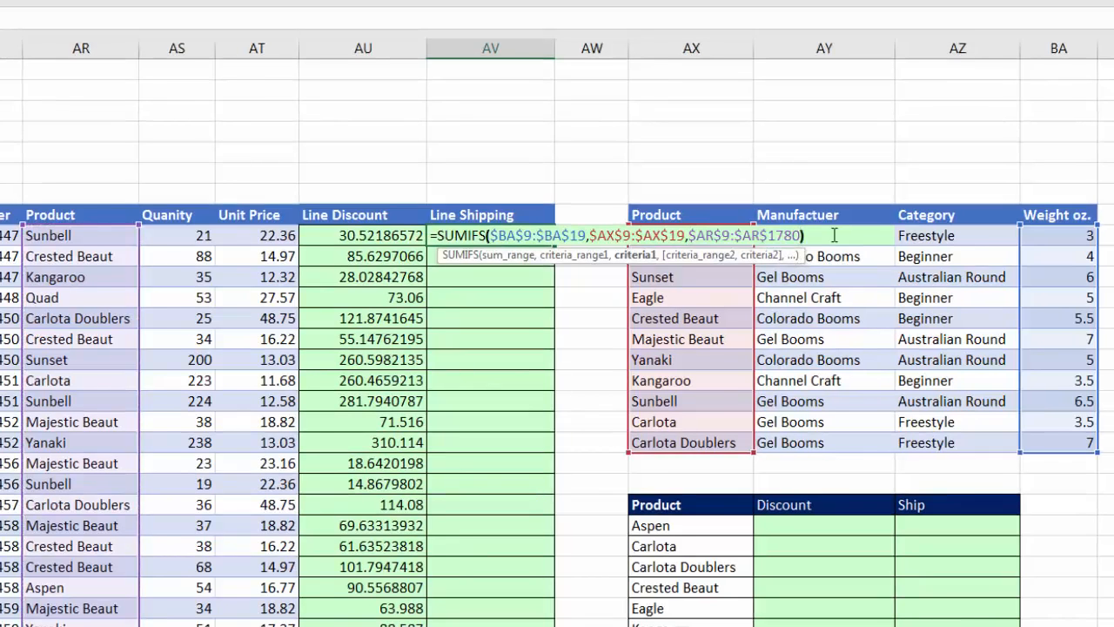
- Evaluate the SUMIFS in place to inspect the array of product weights, and restore the formula
{"action": "key", "text": "Right"}
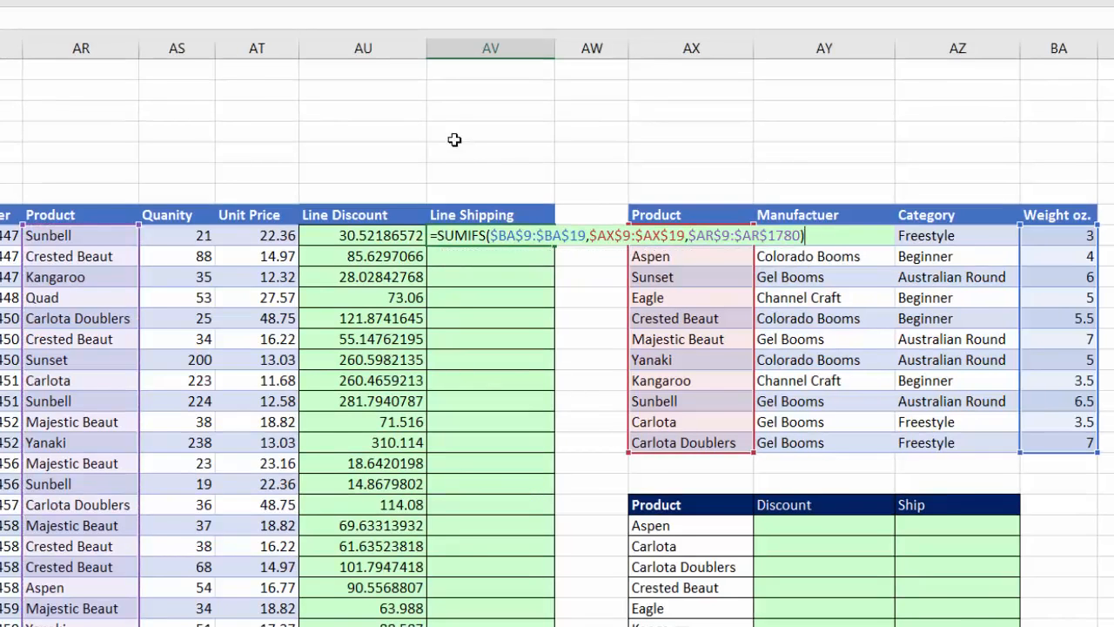
{"action": "key", "text": "F9"}
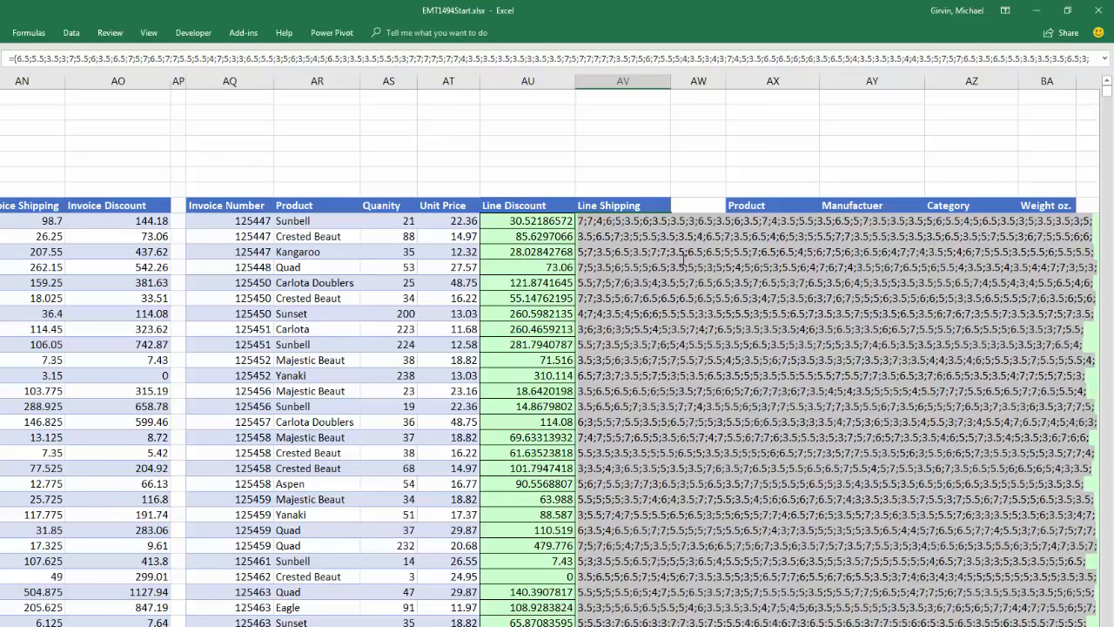
{"action": "key", "text": "ctrl+z"}
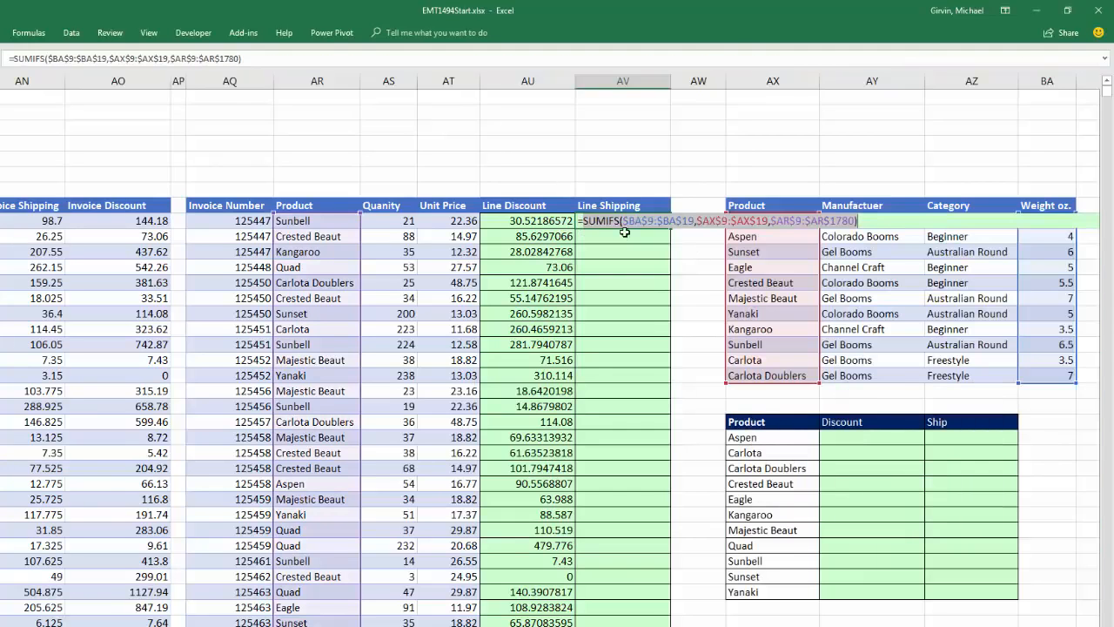
- Nest the SUMIFS inside a SUMPRODUCT function as its first array
{"action": "left_click", "coordinate": [583, 220]}
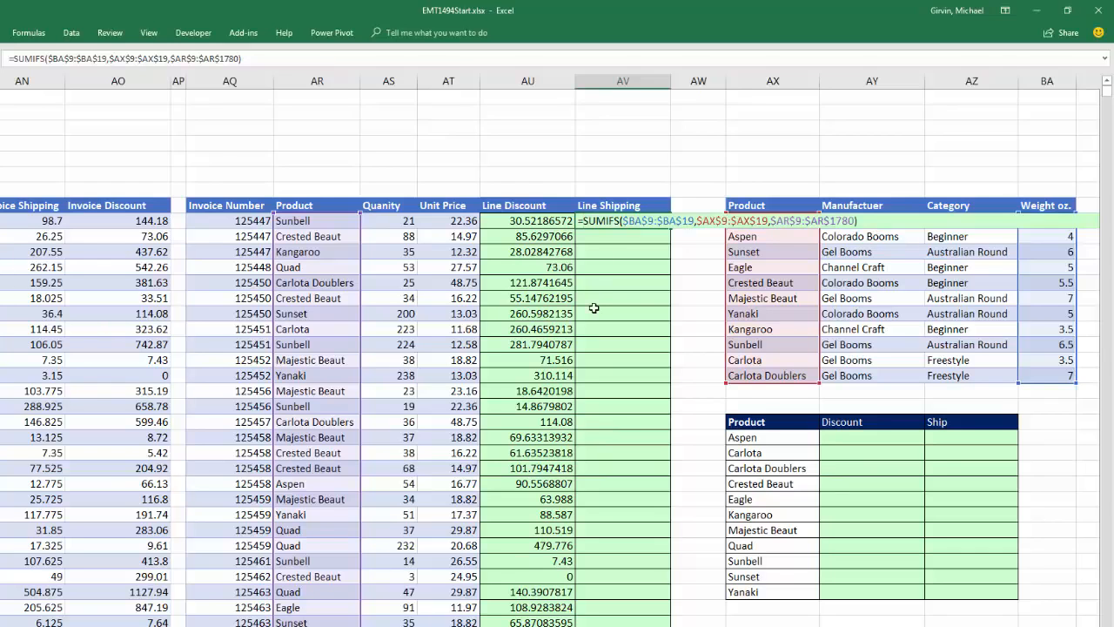
{"action": "type", "text": "SUMP"}
{"action": "key", "text": "Tab"}
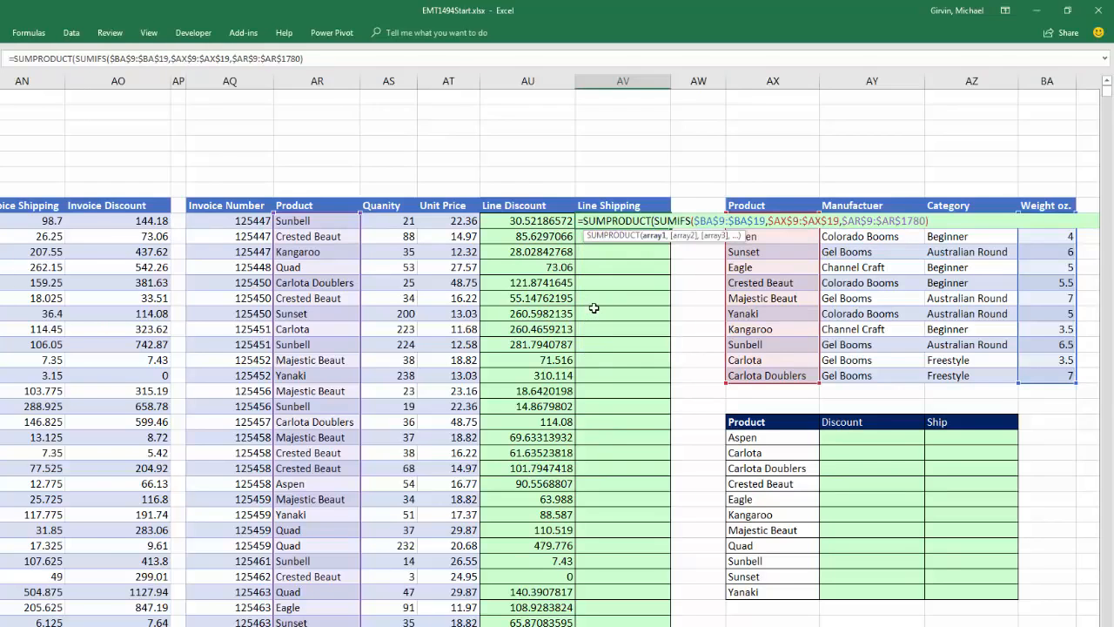
{"action": "left_click", "coordinate": [654, 235]}
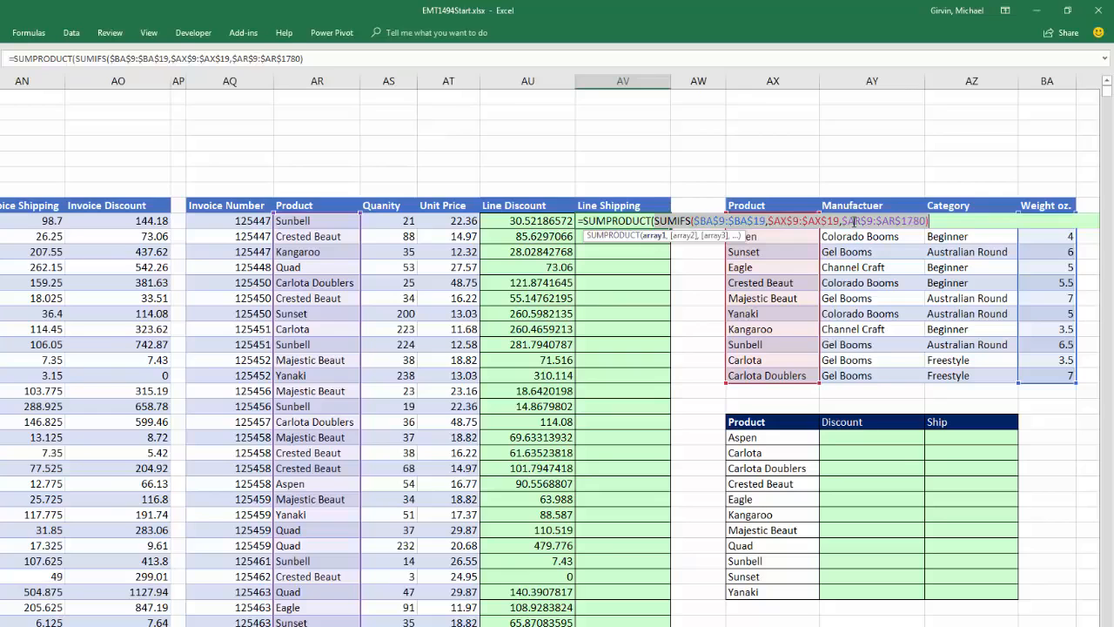
{"action": "left_click", "coordinate": [955, 221]}
{"action": "type", "text": ","}
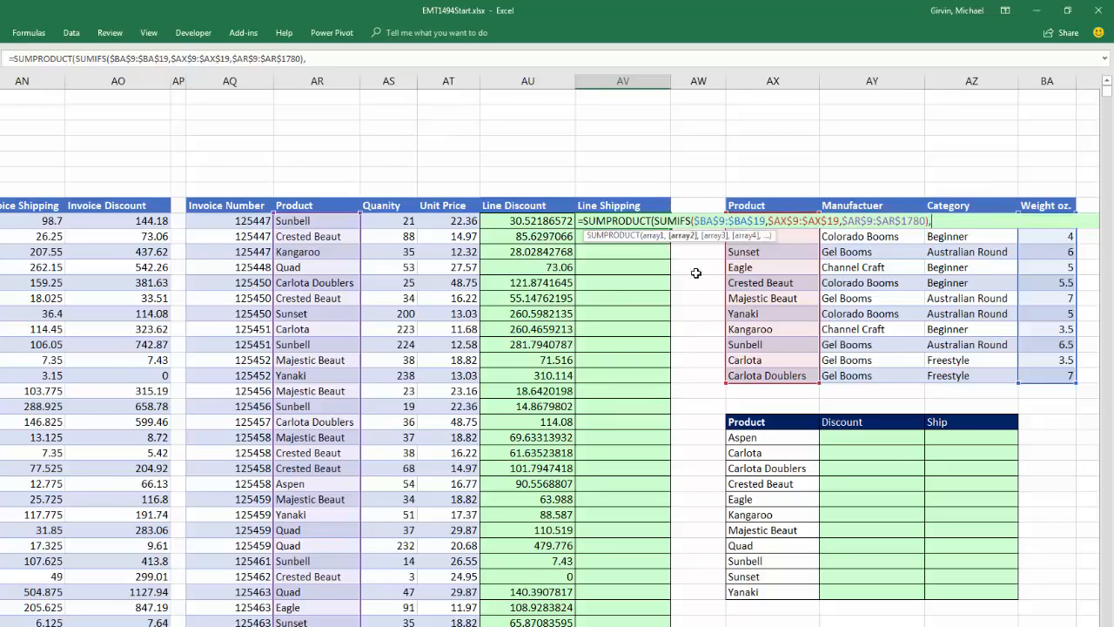
- Add the absolute quantity range $AS$9:$AS$1780 as the second SUMPRODUCT array and close the function
{"action": "left_click", "coordinate": [391, 220]}
{"action": "key", "text": "ctrl+shift+Down"}
{"action": "key", "text": "ctrl+BackSpace"}
{"action": "key", "text": "F4"}
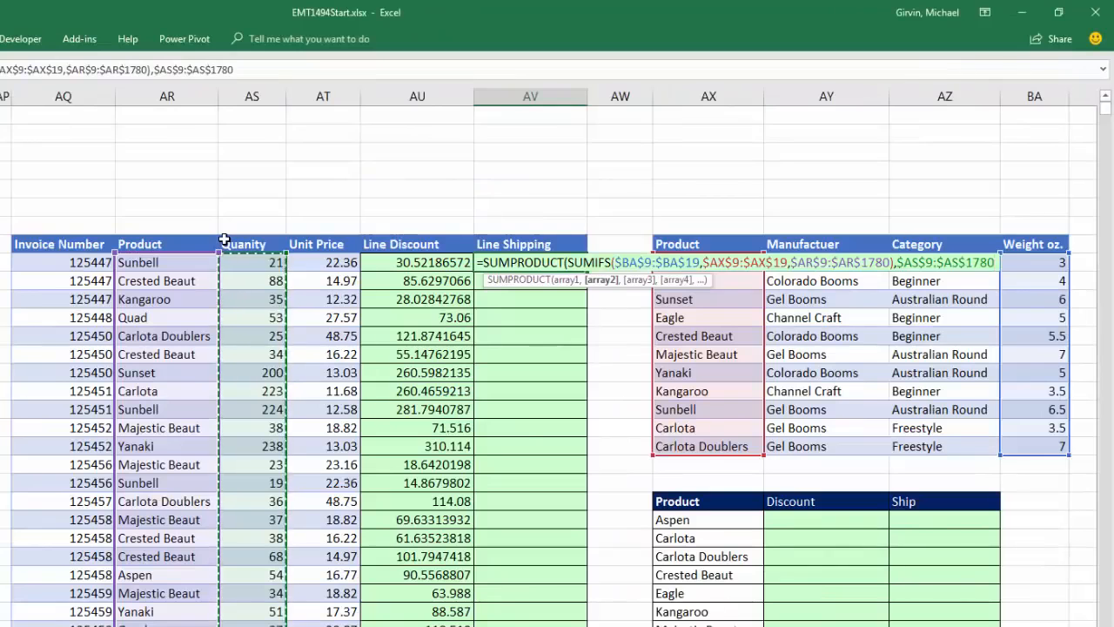
{"action": "type", "text": ")"}
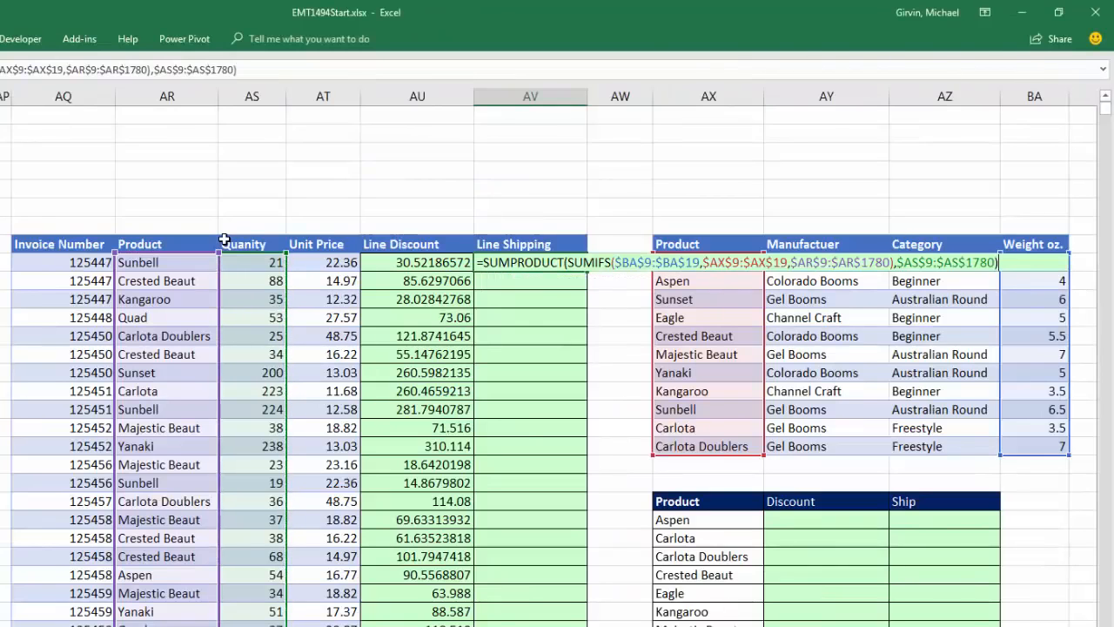
- Add --($AQ$9:$AQ$1780=AQ9) as the third SUMPRODUCT array so that only the matching invoice number is counted
{"action": "left_click", "coordinate": [611, 255]}
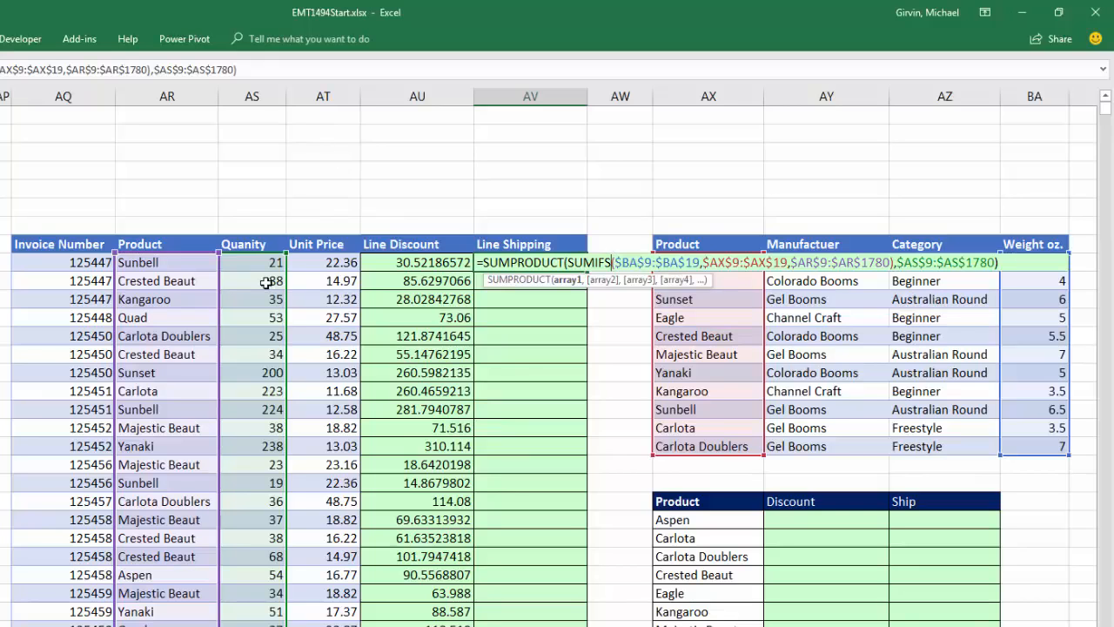
{"action": "left_click", "coordinate": [997, 262]}
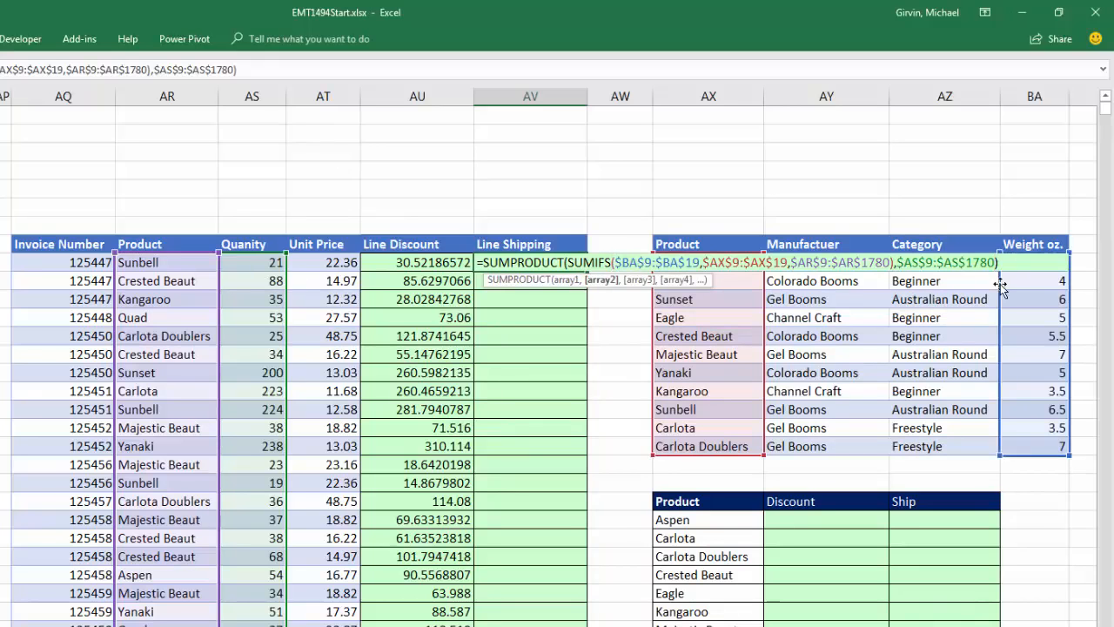
{"action": "type", "text": ","}
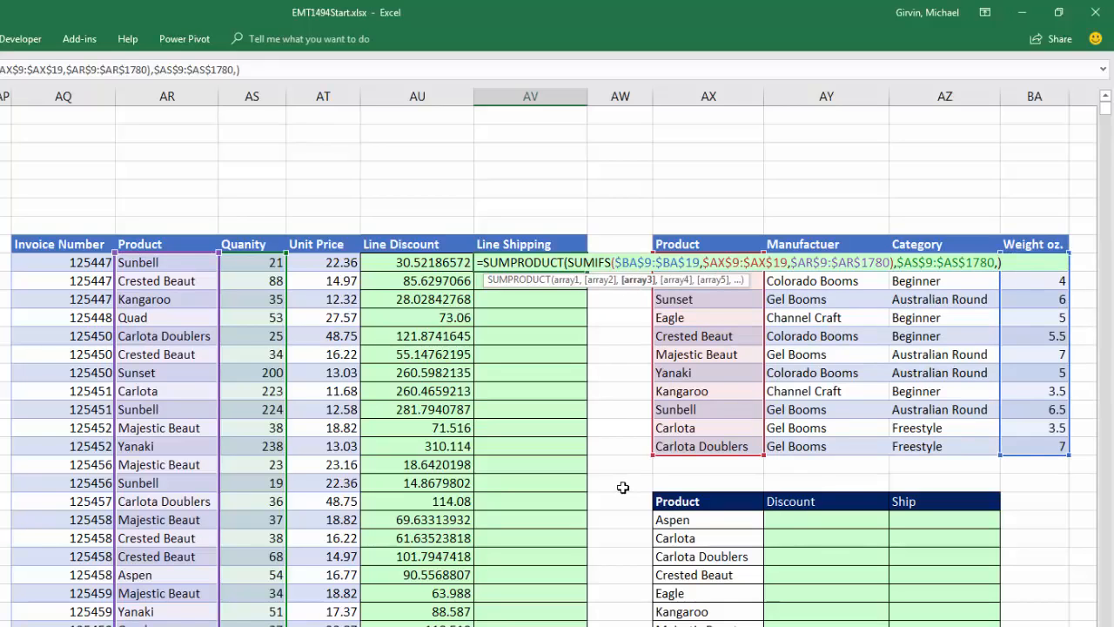
{"action": "type", "text": "--("}
{"action": "left_click", "coordinate": [79, 262]}
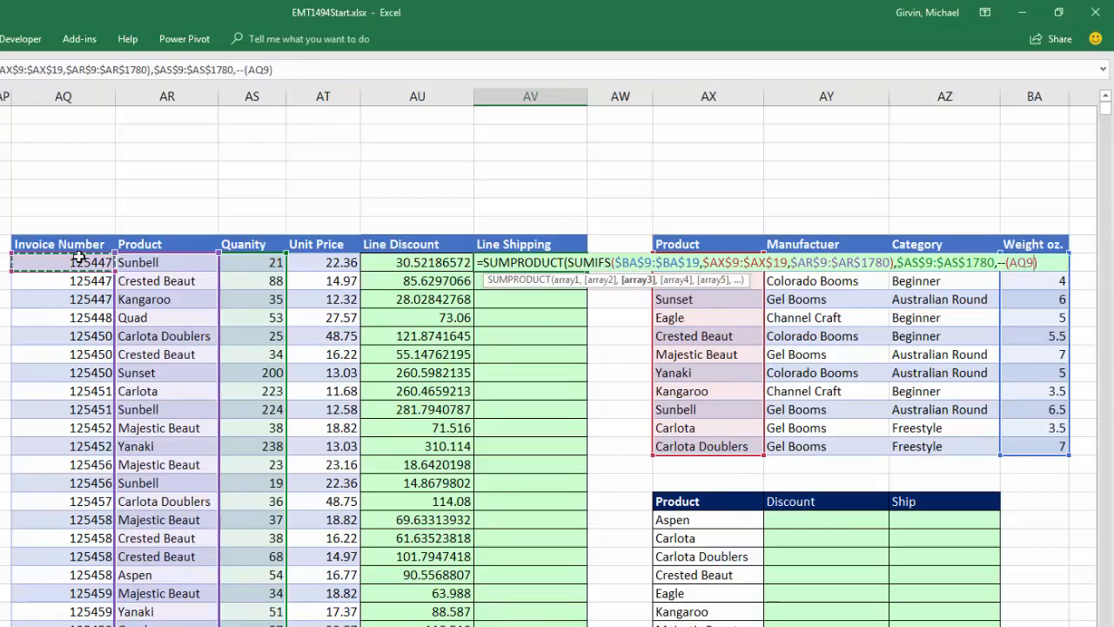
{"action": "key", "text": "ctrl+shift+Down"}
{"action": "key", "text": "F4"}
{"action": "key", "text": "ctrl+BackSpace"}
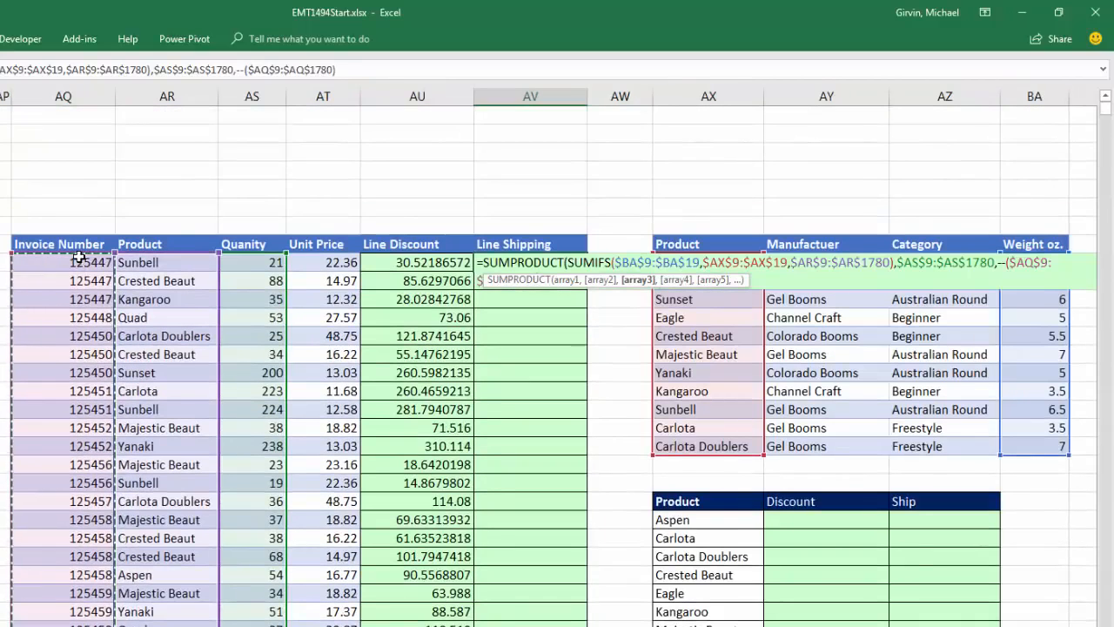
{"action": "left_click_drag", "start_coordinate": [743, 283], "coordinate": [583, 319]}
{"action": "type", "text": "="}
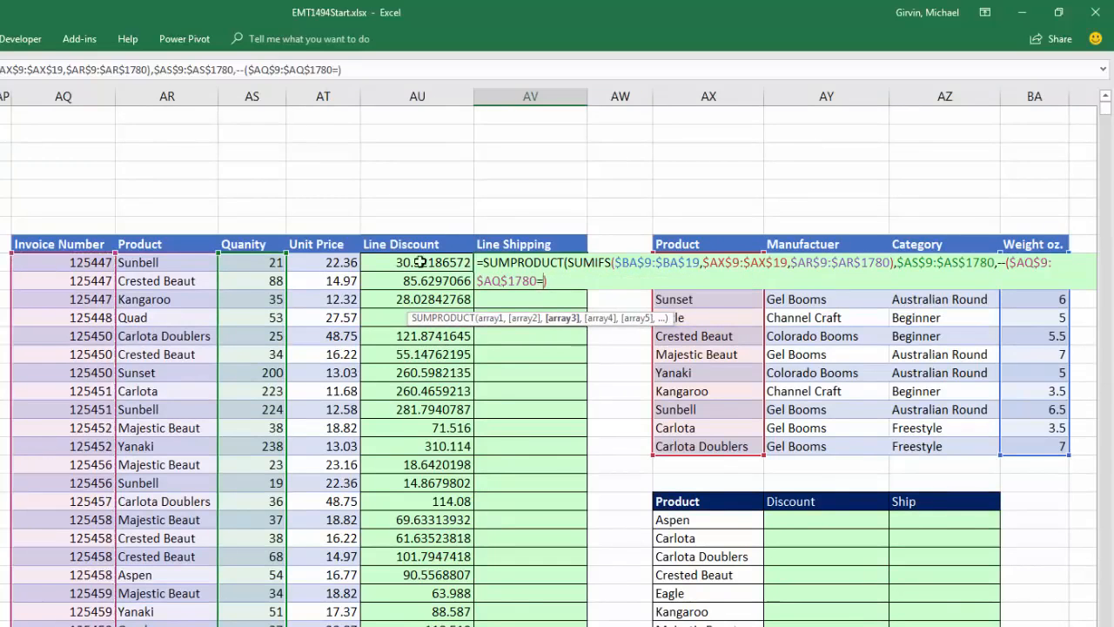
{"action": "left_click", "coordinate": [98, 262]}
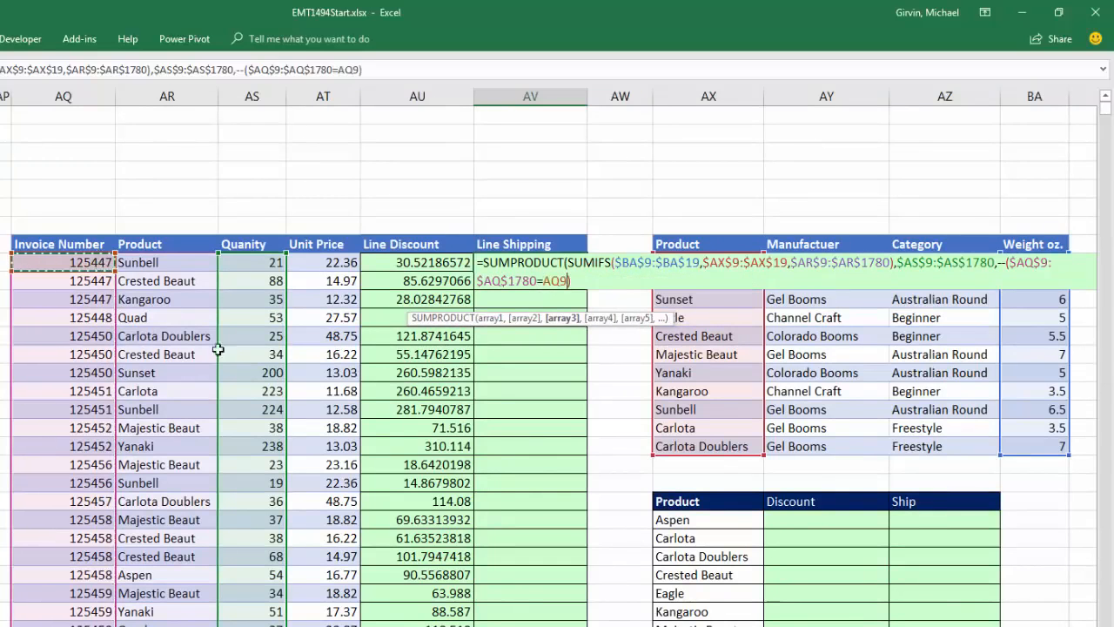
{"action": "type", "text": "))"}
- Check the three SUMPRODUCT arrays, and enter the formula down the whole Line Shipping column
{"action": "left_click", "coordinate": [560, 318]}
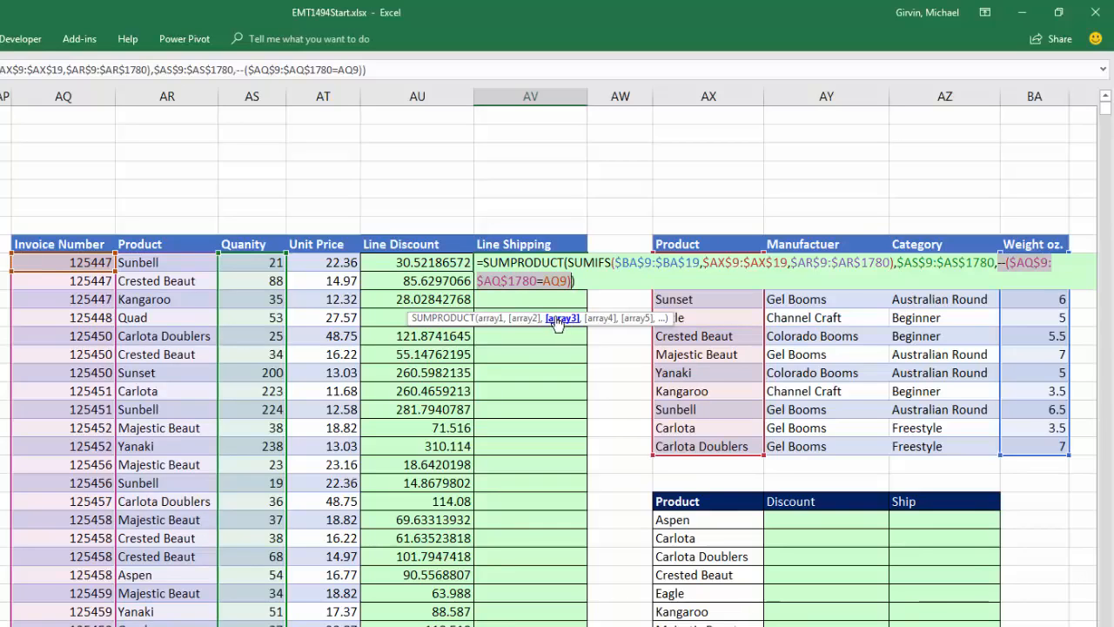
{"action": "left_click", "coordinate": [526, 318]}
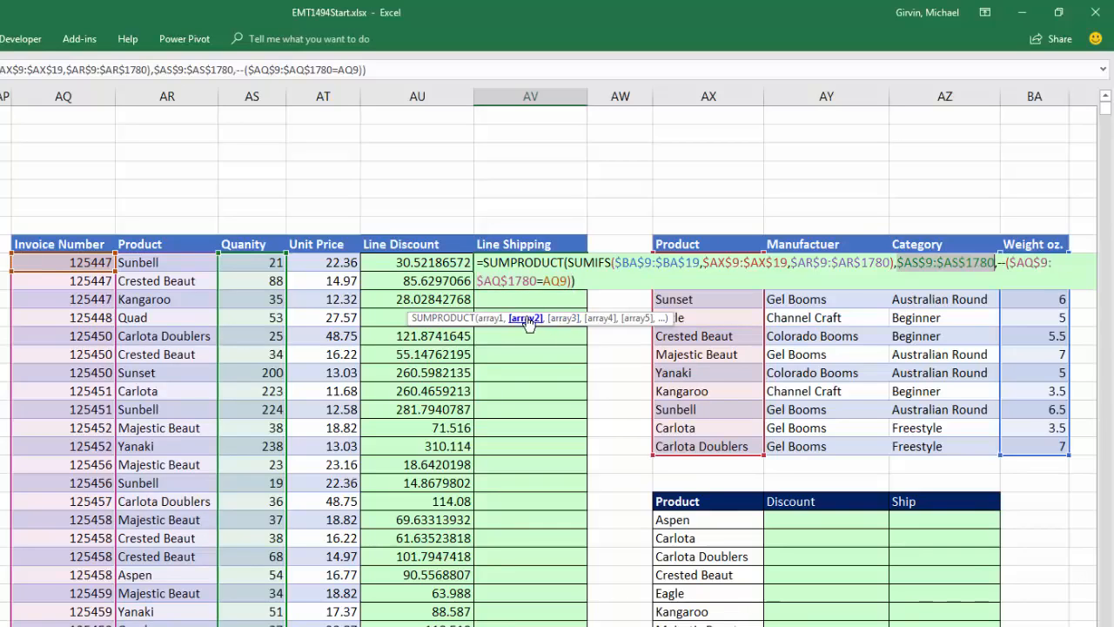
{"action": "left_click", "coordinate": [488, 320]}
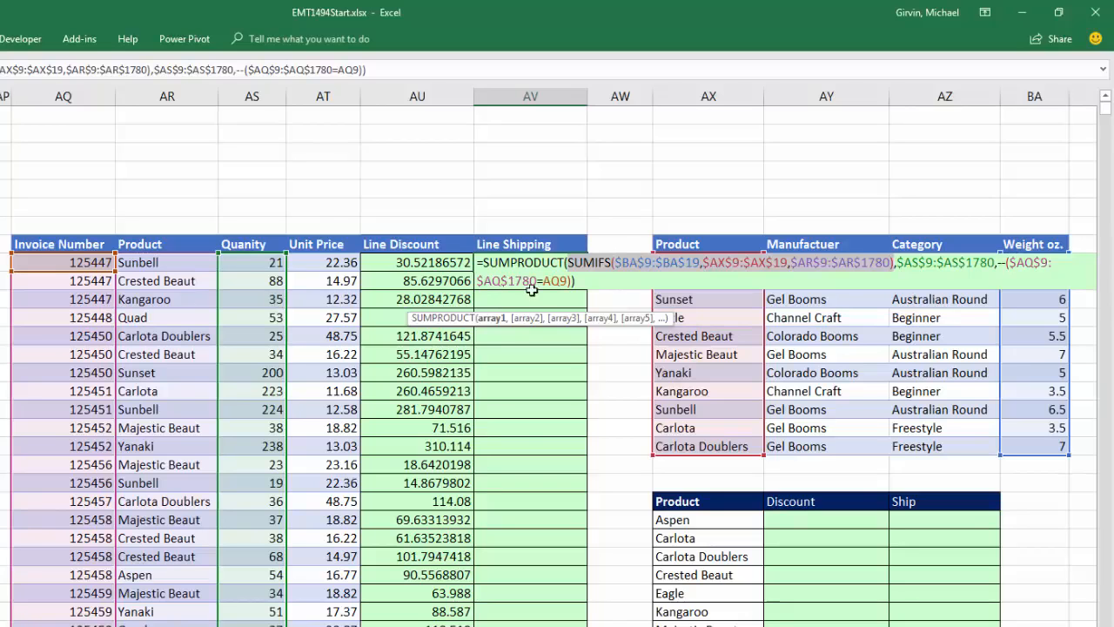
{"action": "left_click", "coordinate": [590, 283]}
{"action": "key", "text": "ctrl+Return"}
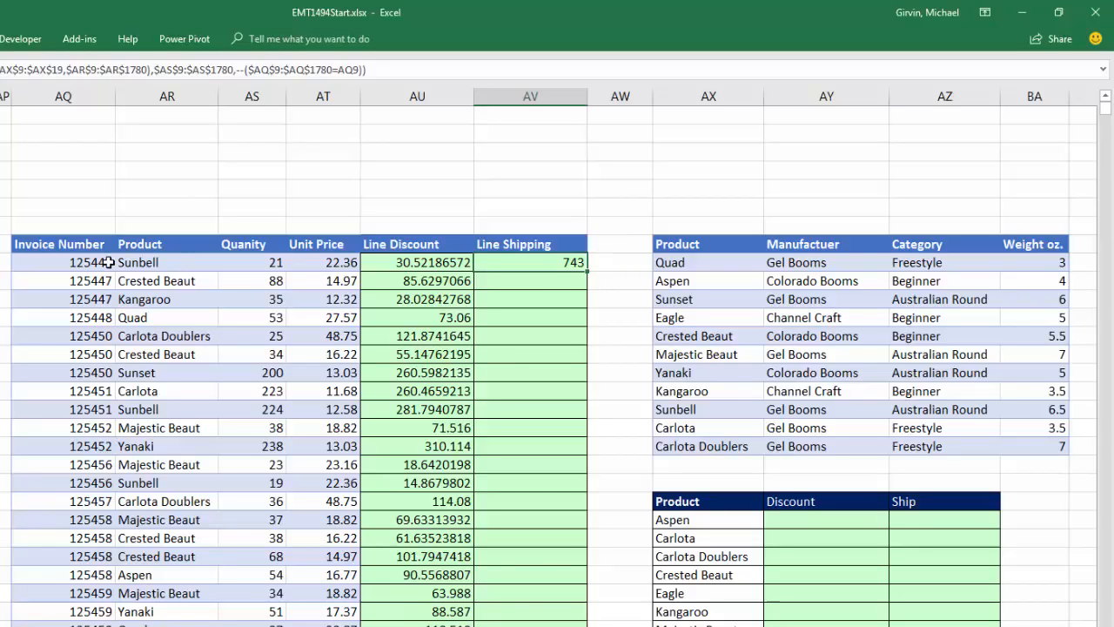
{"action": "double_click", "coordinate": [588, 272]}
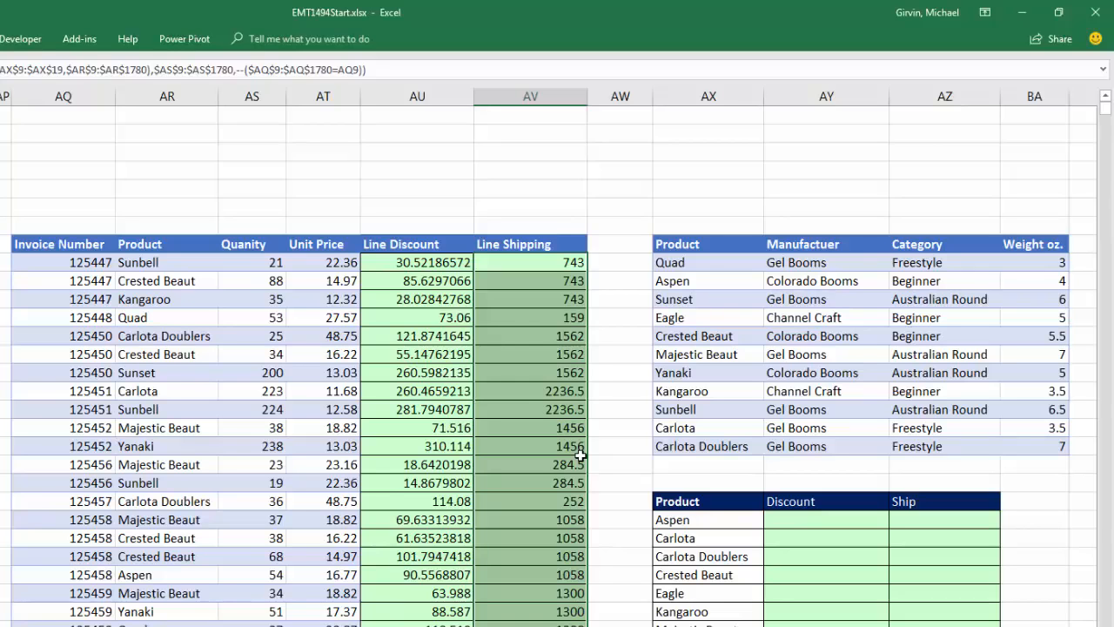
- Check the cell references of the copied formula in AV11, and return to the first Line Shipping cell
{"action": "left_click", "coordinate": [535, 302]}
{"action": "key", "text": "F2"}
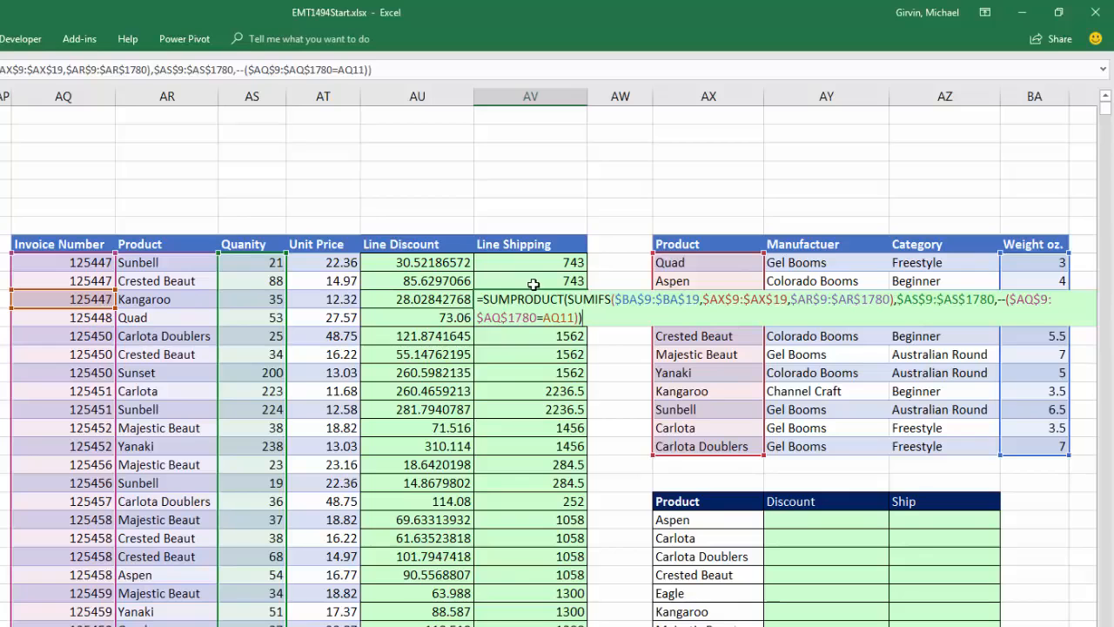
{"action": "key", "text": "ctrl+Return"}
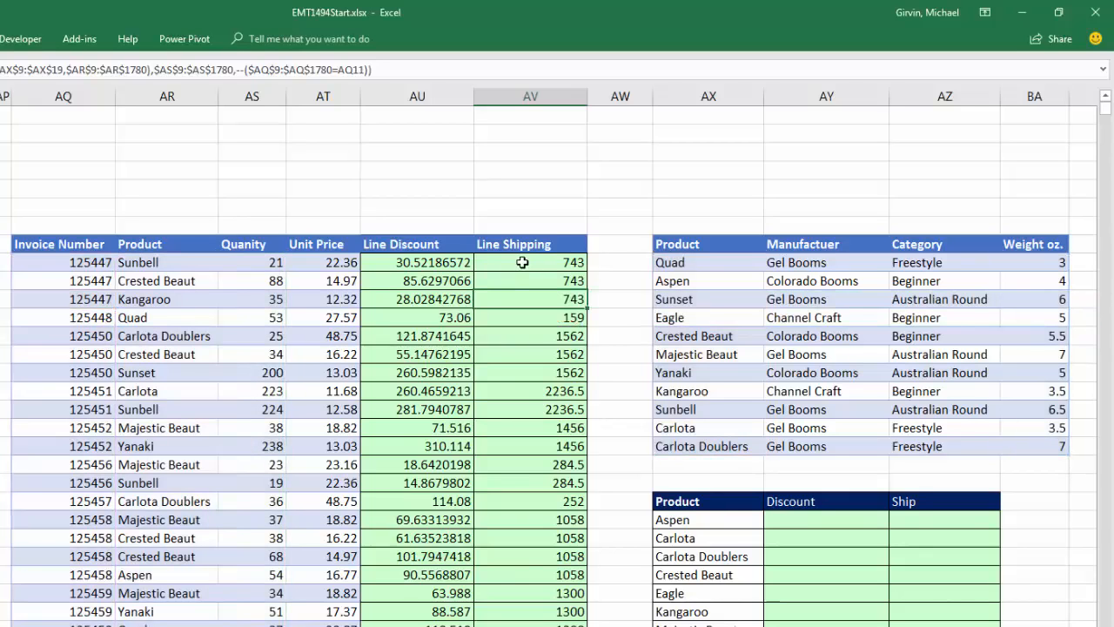
{"action": "left_click", "coordinate": [522, 262]}
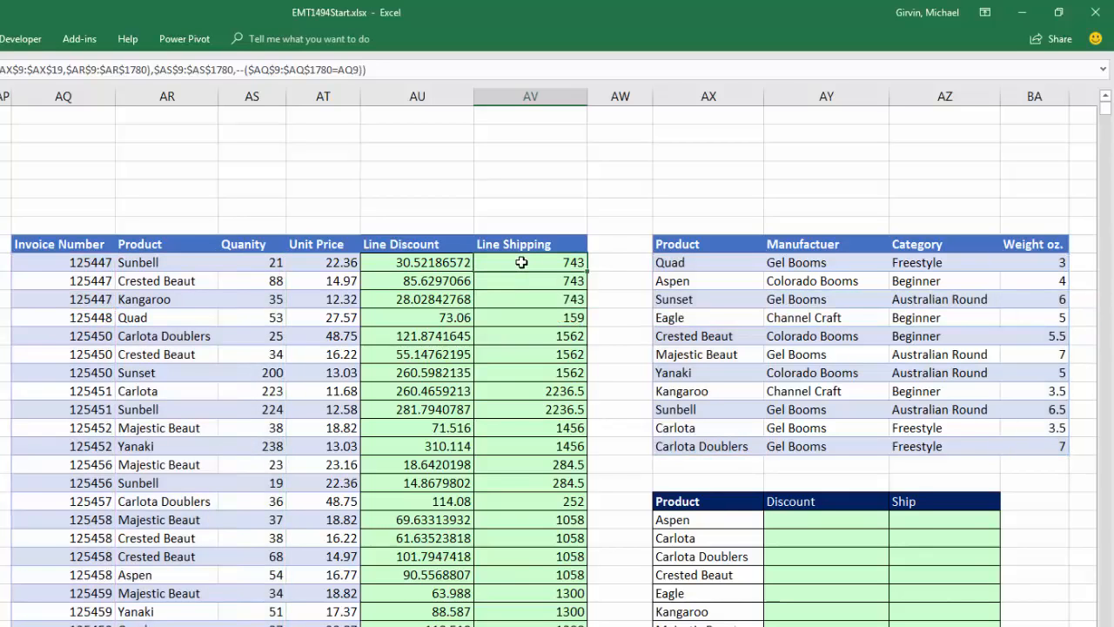
- Start a VLOOKUP in front of SUMPRODUCT in the first Line Shipping formula, with product cell AR9 as the lookup value
{"action": "left_click_drag", "start_coordinate": [521, 262], "coordinate": [526, 298]}
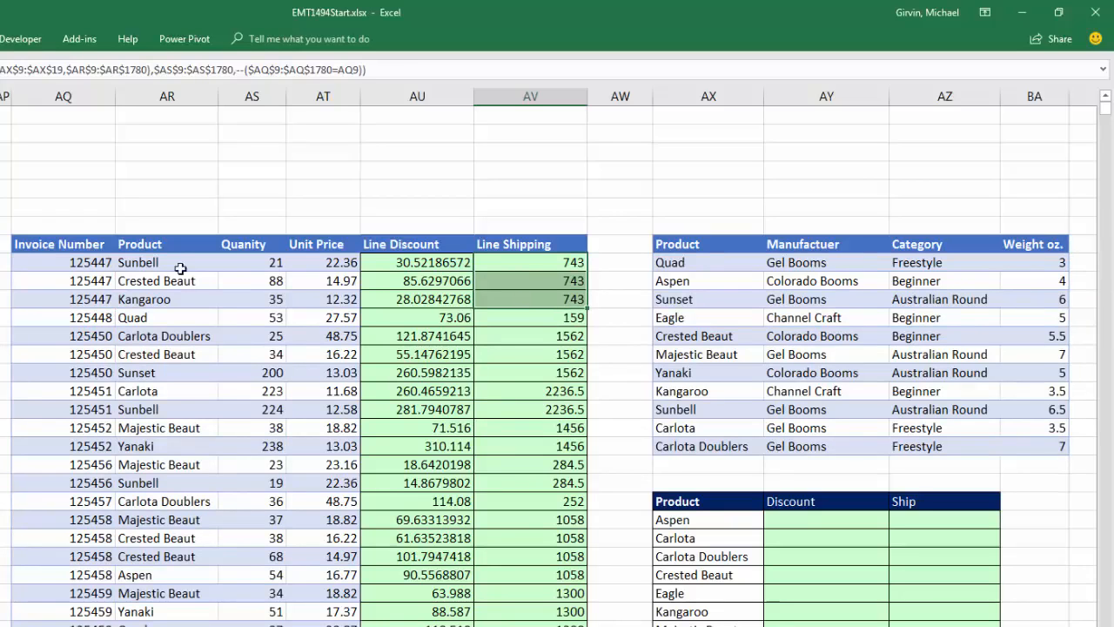
{"action": "left_click", "coordinate": [496, 264]}
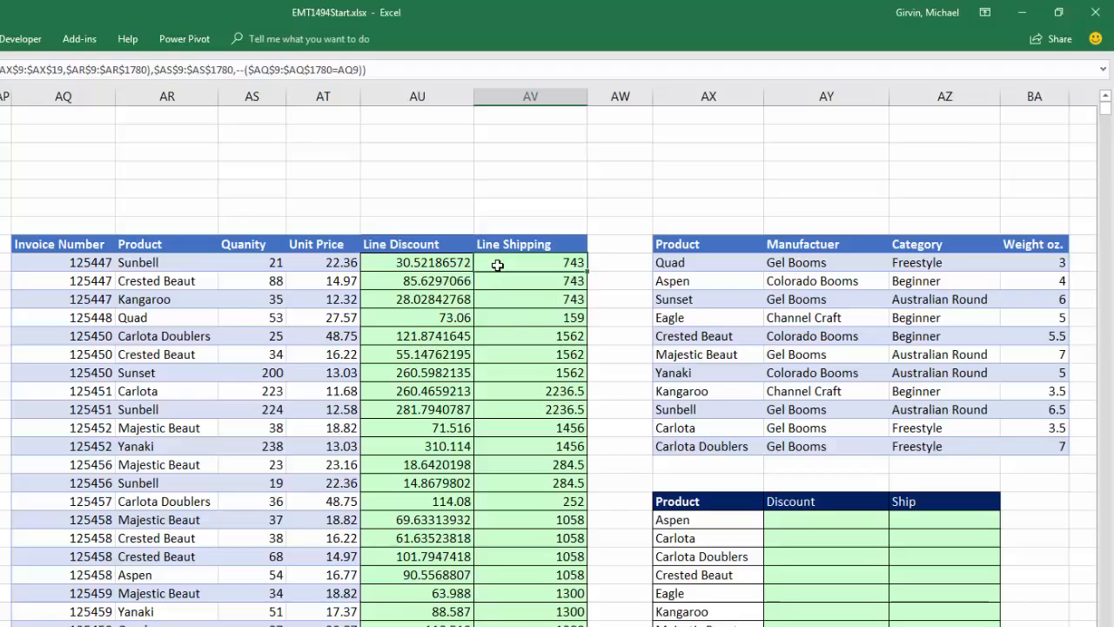
{"action": "double_click", "coordinate": [497, 264]}
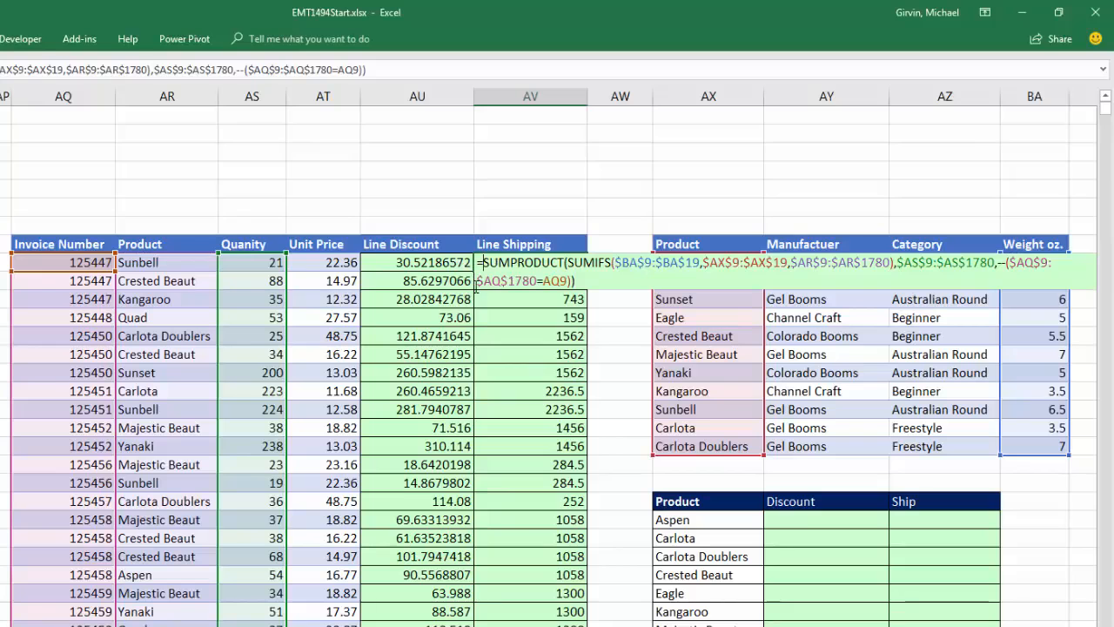
{"action": "type", "text": "vl"}
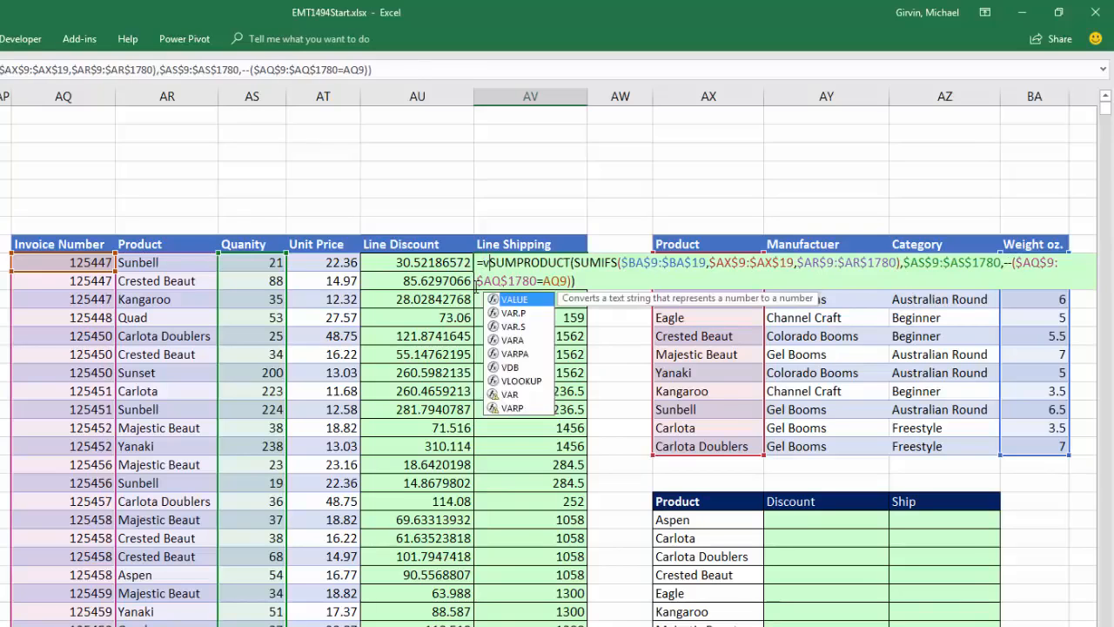
{"action": "key", "text": "Tab"}
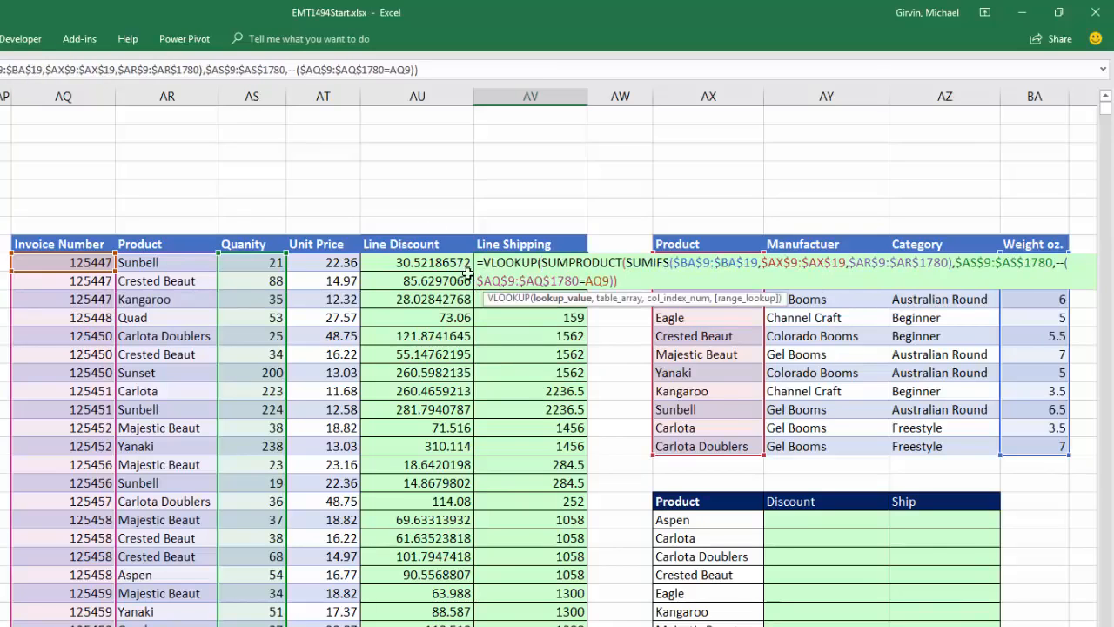
{"action": "left_click", "coordinate": [182, 262]}
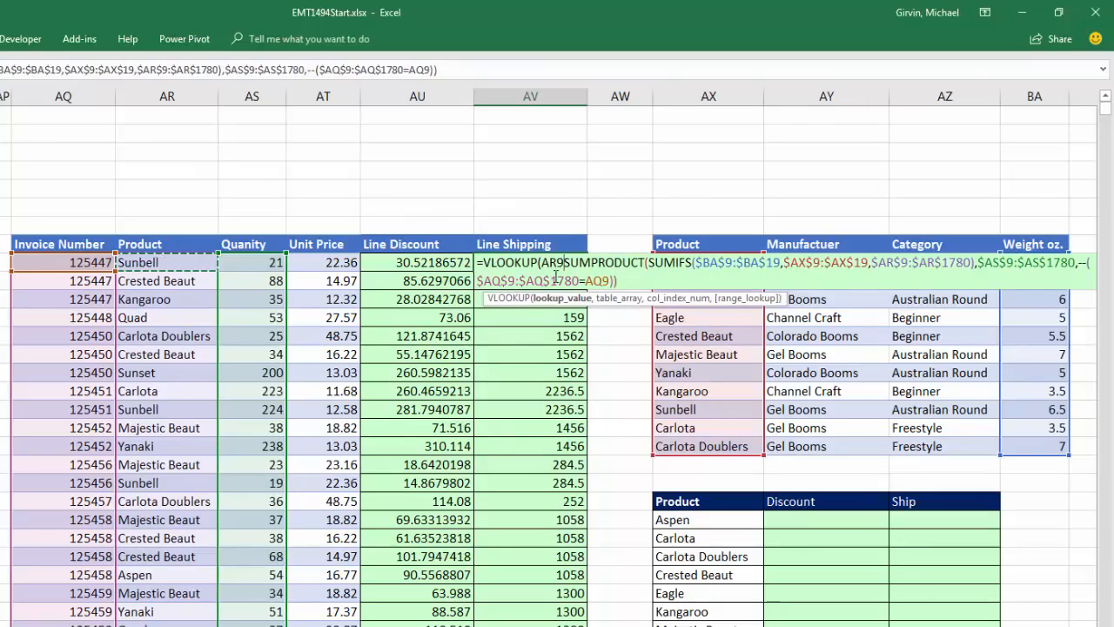
- Complete the product VLOOKUP with the absolute table $AX$9:$BA$19, column 4 and exact match 0 to retrieve the weight
{"action": "type", "text": ","}
{"action": "left_click_drag", "start_coordinate": [687, 449], "coordinate": [1035, 266]}
{"action": "key", "text": "F4"}
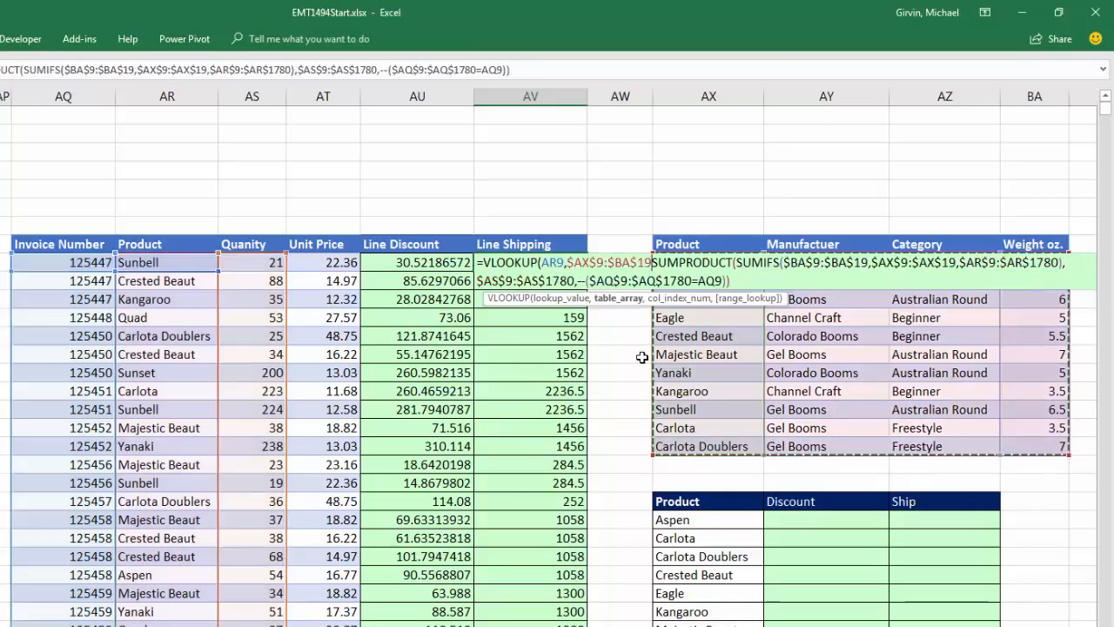
{"action": "type", "text": ","}
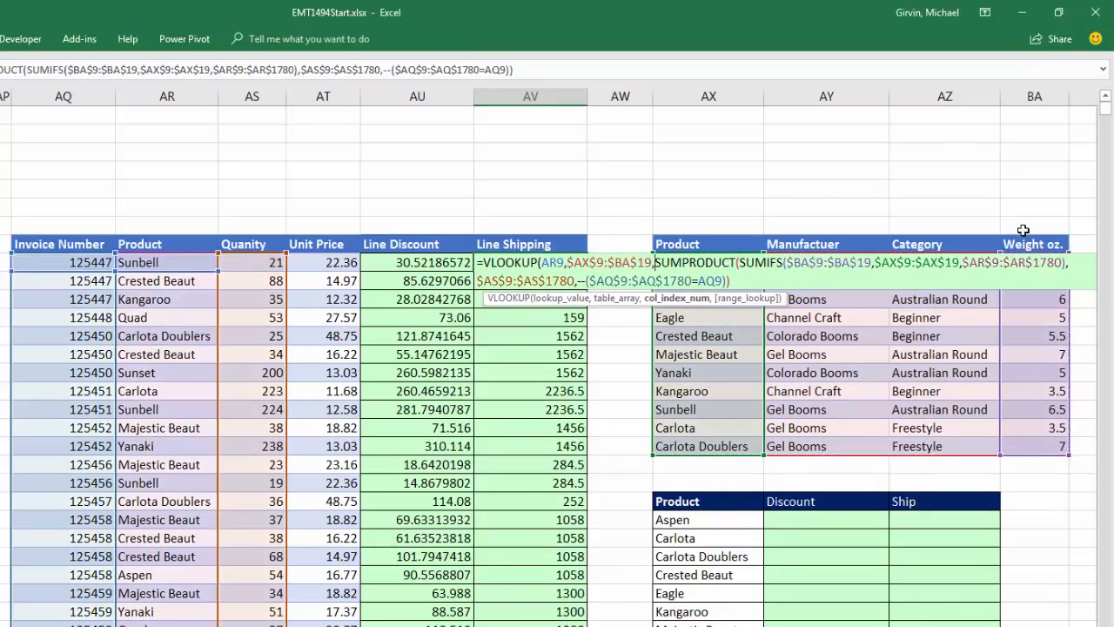
{"action": "type", "text": "4,0"}
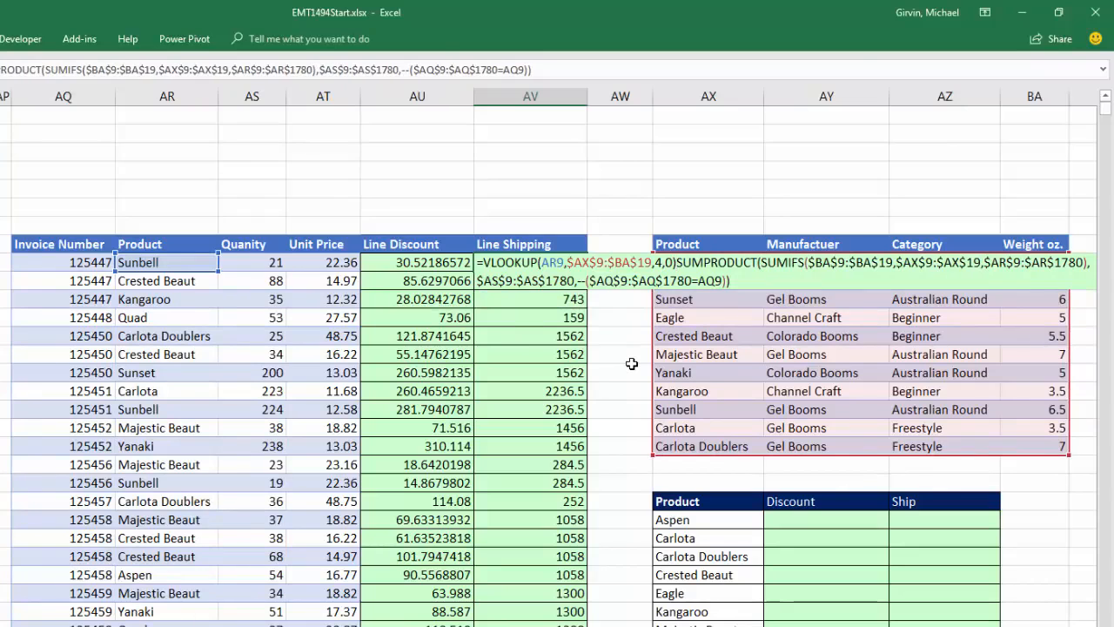
{"action": "left_click_drag", "start_coordinate": [485, 262], "coordinate": [677, 254]}
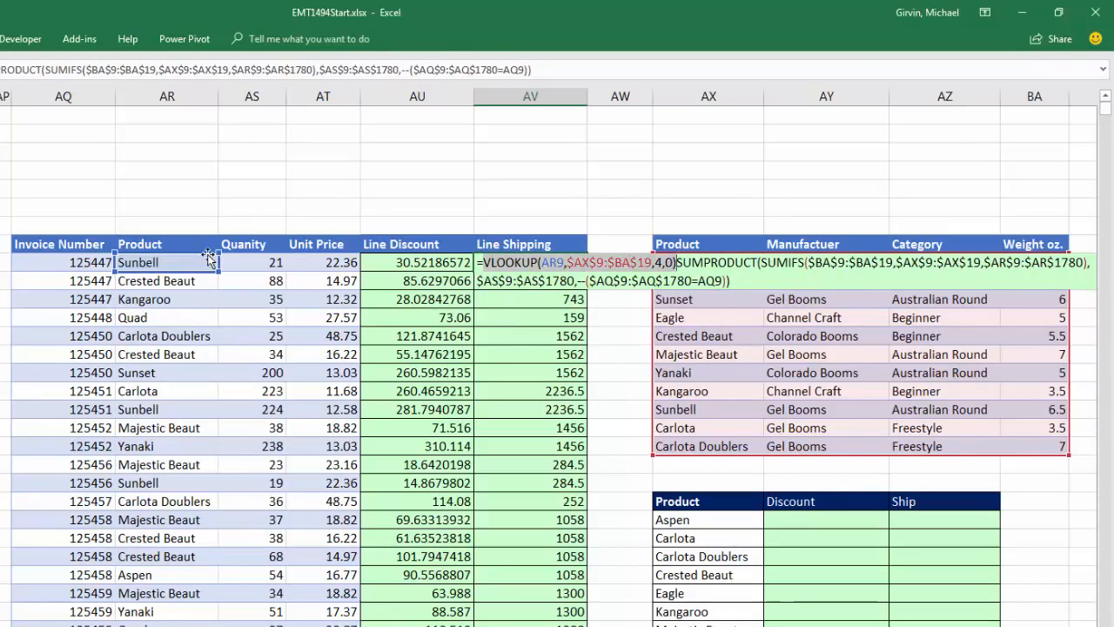
- Multiply the looked-up weight by quantity AS9, enclose the product in parentheses, and divide it by the SUMPRODUCT total
{"action": "left_click", "coordinate": [676, 262]}
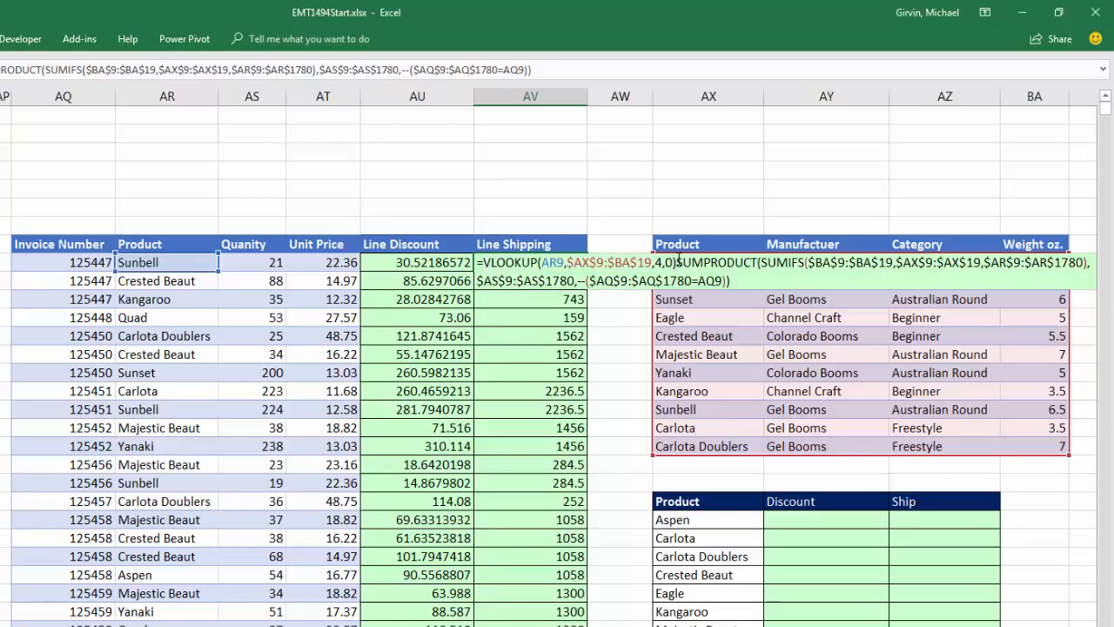
{"action": "type", "text": "*"}
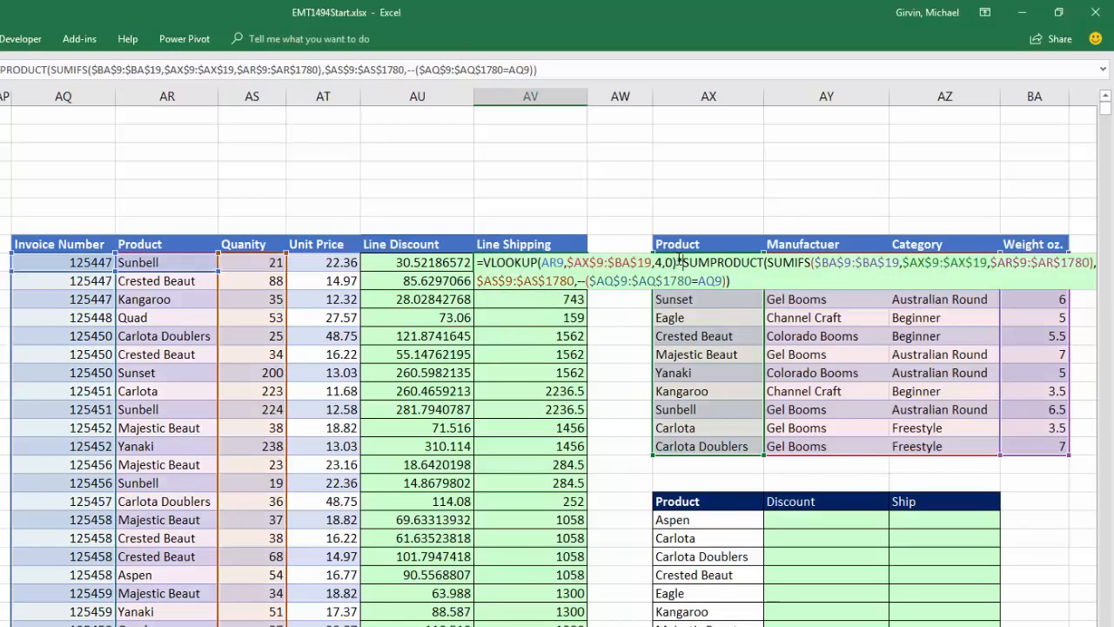
{"action": "left_click", "coordinate": [260, 264]}
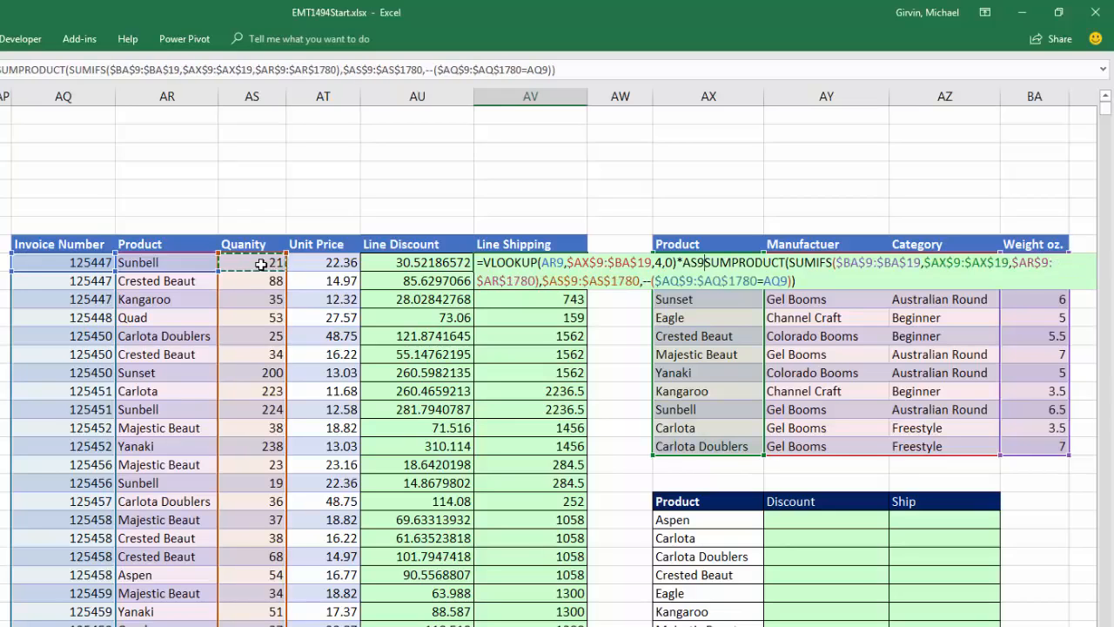
{"action": "type", "text": ")"}
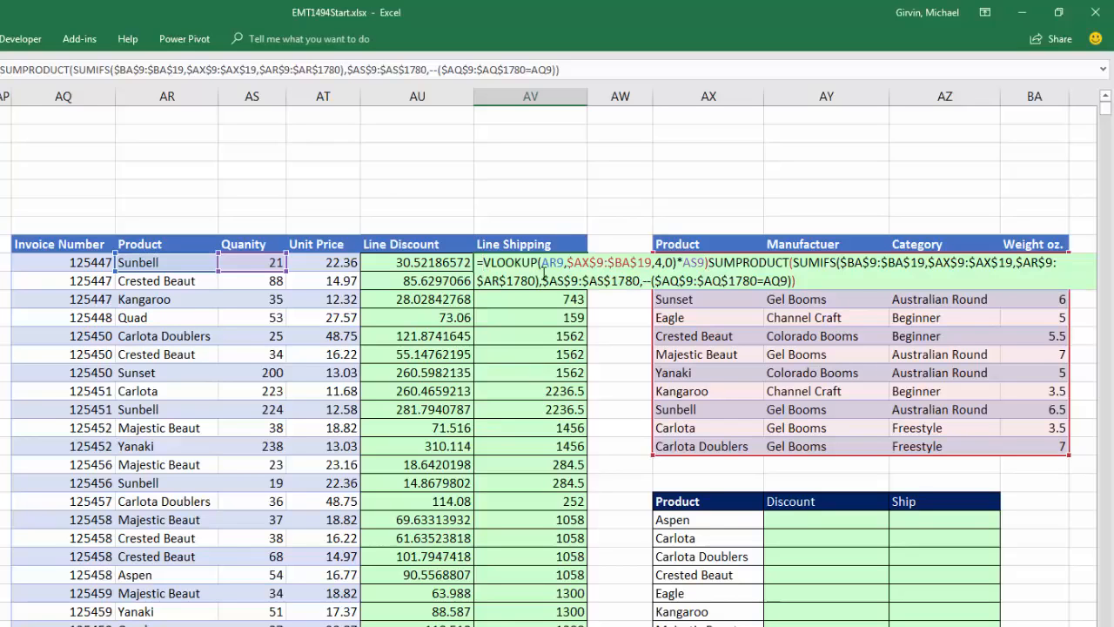
{"action": "type", "text": "("}
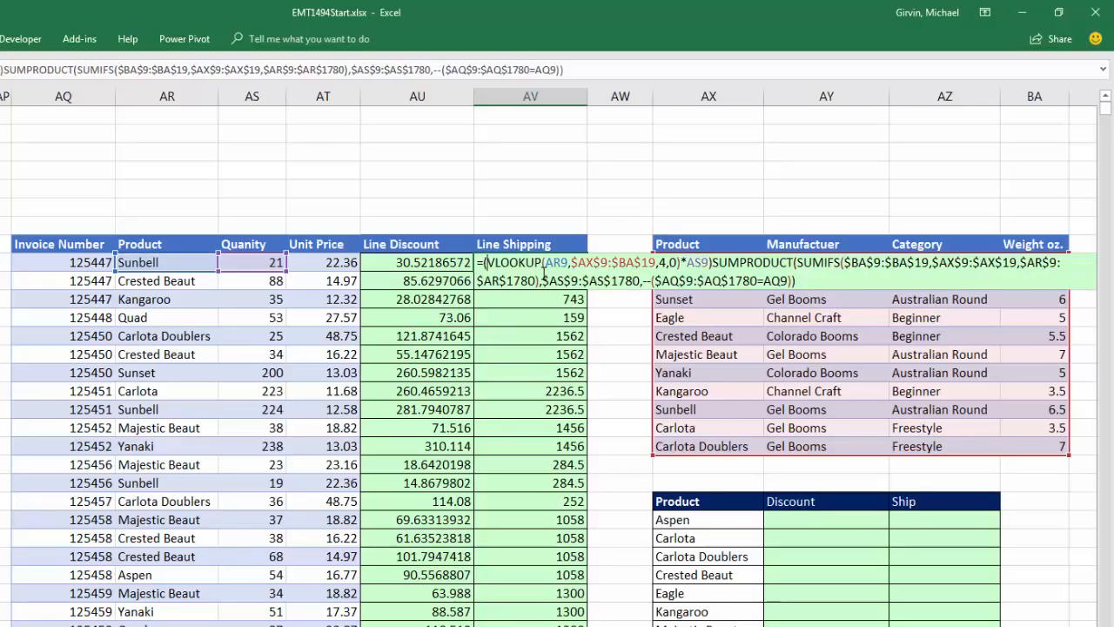
{"action": "left_click", "coordinate": [716, 258]}
{"action": "type", "text": "/"}
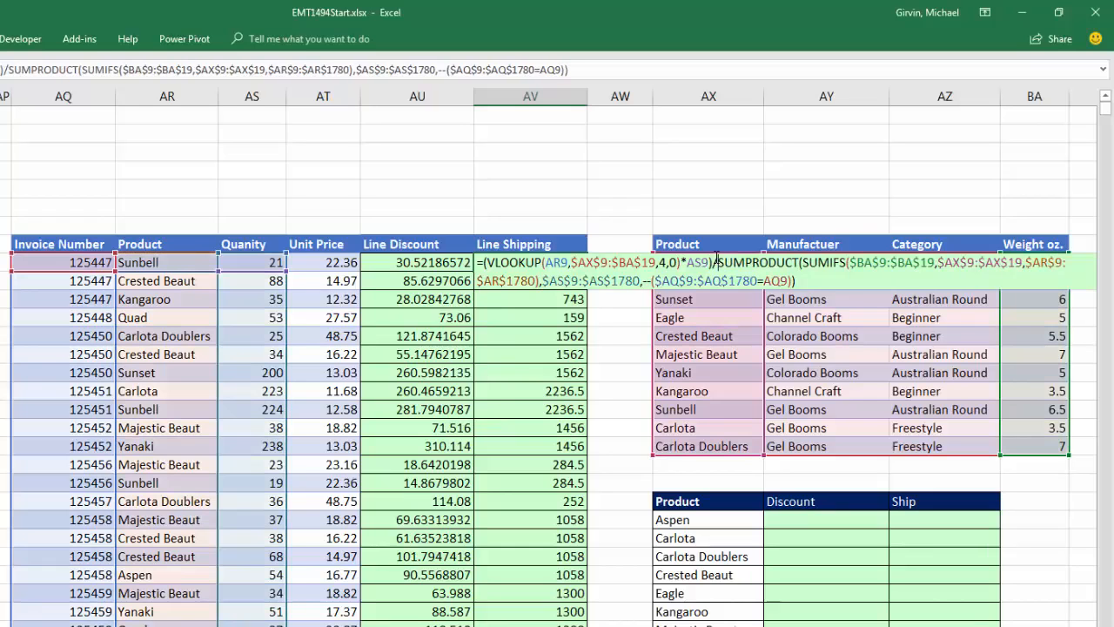
- Enter the weight-ratio formula down the whole Line Shipping column, and check the ratios for the first invoices
{"action": "left_click_drag", "start_coordinate": [485, 261], "coordinate": [825, 312]}
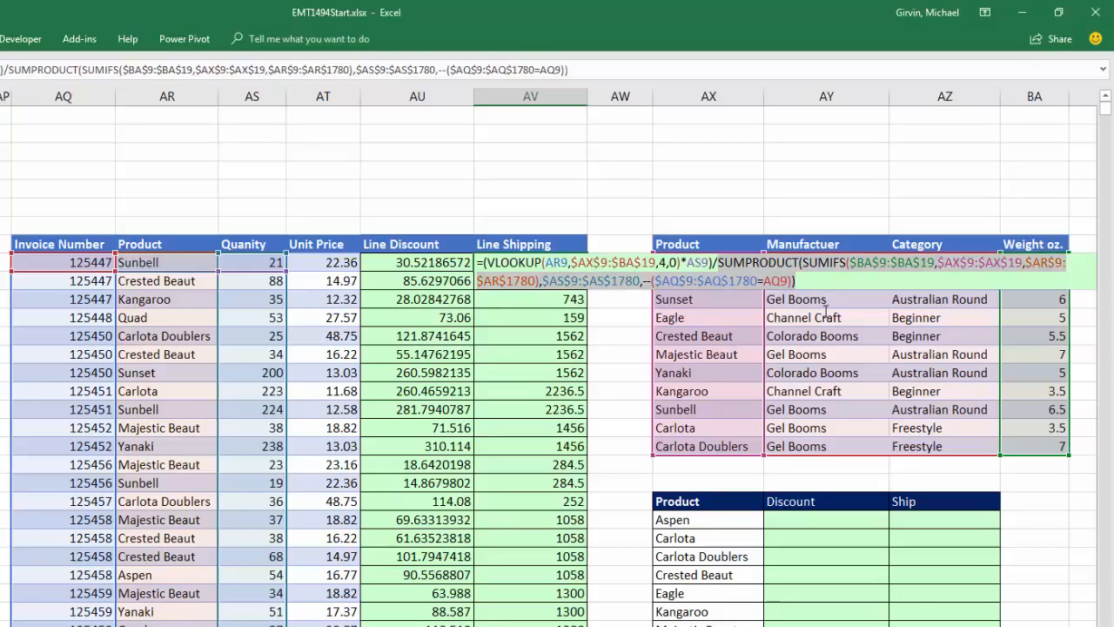
{"action": "key", "text": "ctrl+Return"}
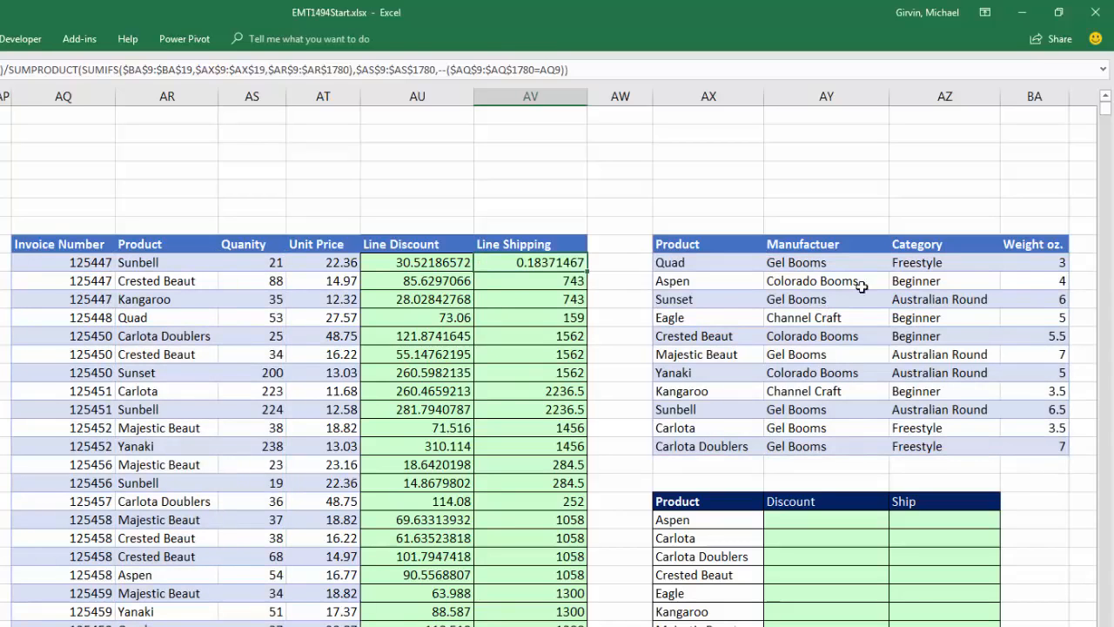
{"action": "double_click", "coordinate": [590, 273]}
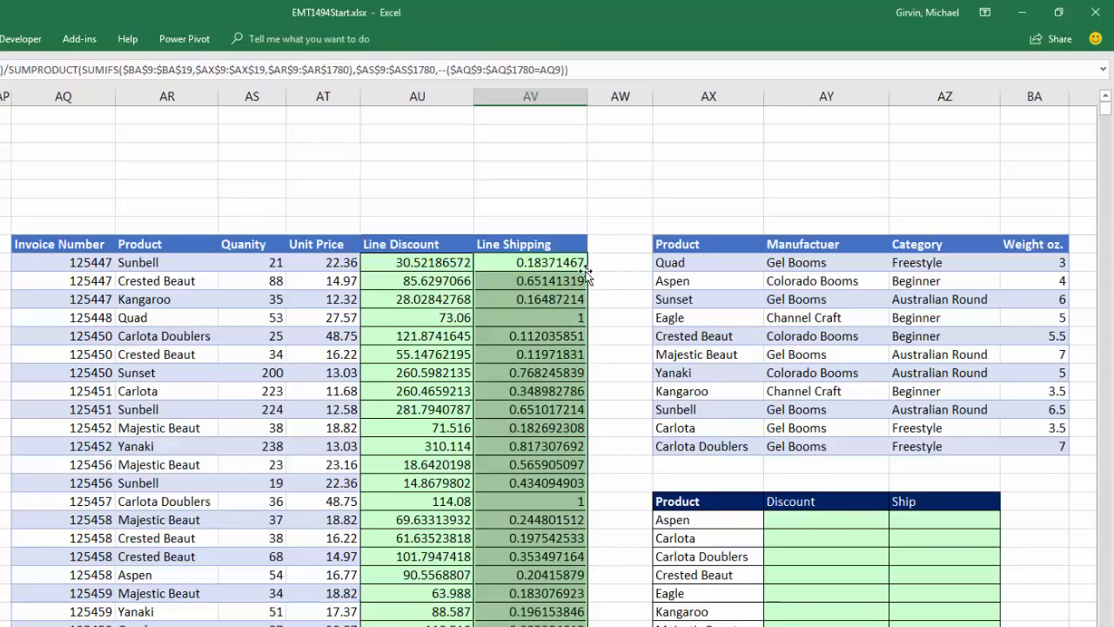
{"action": "left_click_drag", "start_coordinate": [561, 264], "coordinate": [555, 298]}
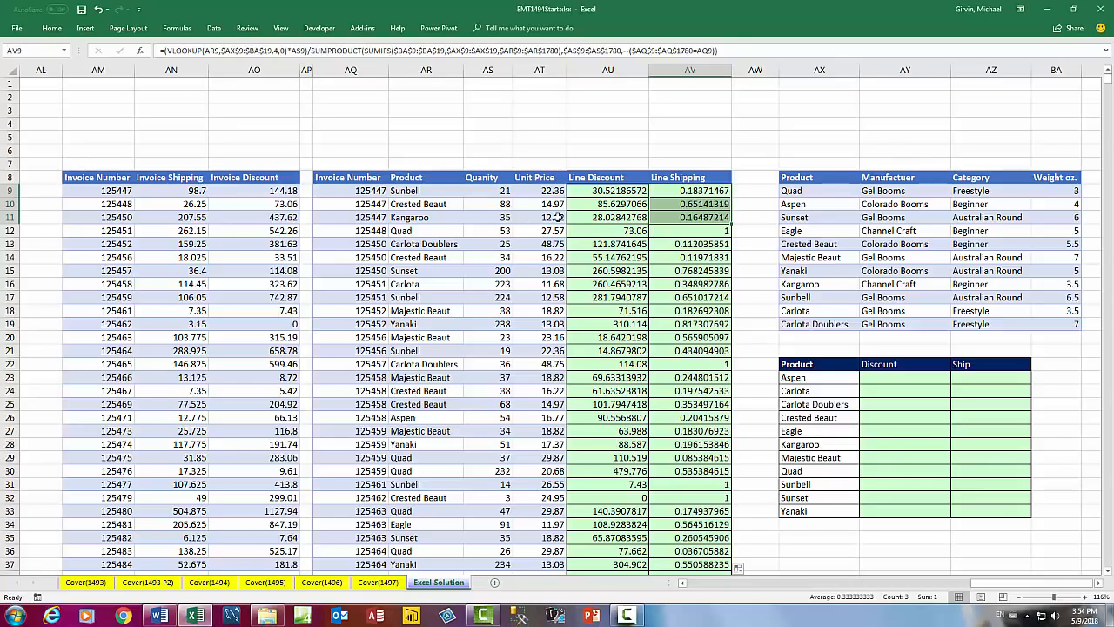
{"action": "left_click_drag", "start_coordinate": [701, 232], "coordinate": [359, 228]}
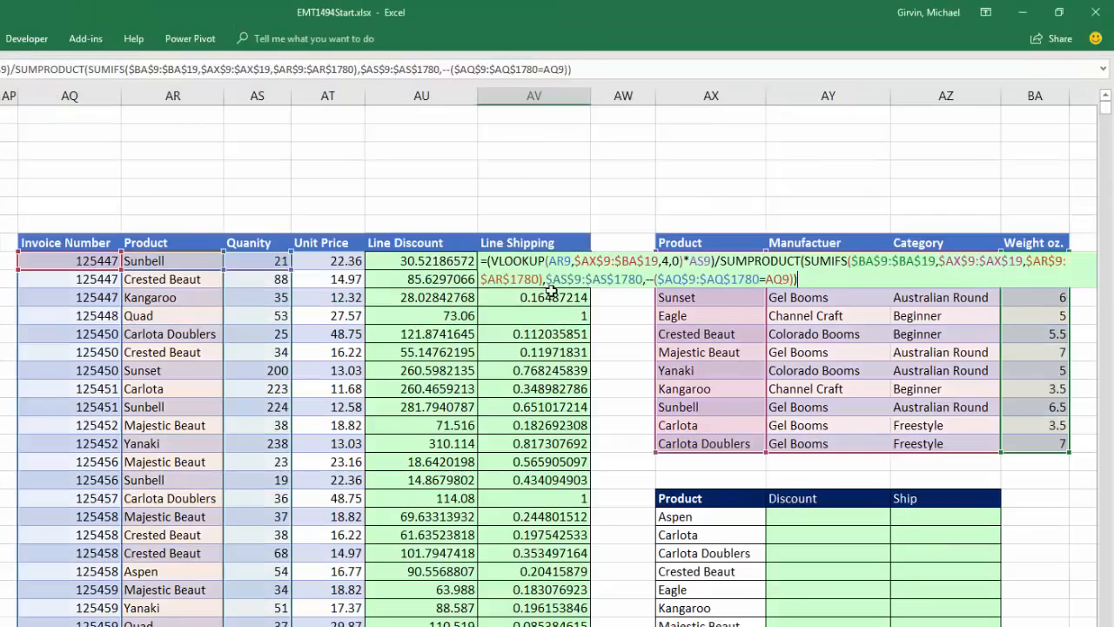
- Multiply the first Line Shipping formula by a new VLOOKUP that uses invoice number AQ9 as the lookup value
{"action": "double_click", "coordinate": [675, 191]}
{"action": "type", "text": "*vl"}
{"action": "key", "text": "Tab"}
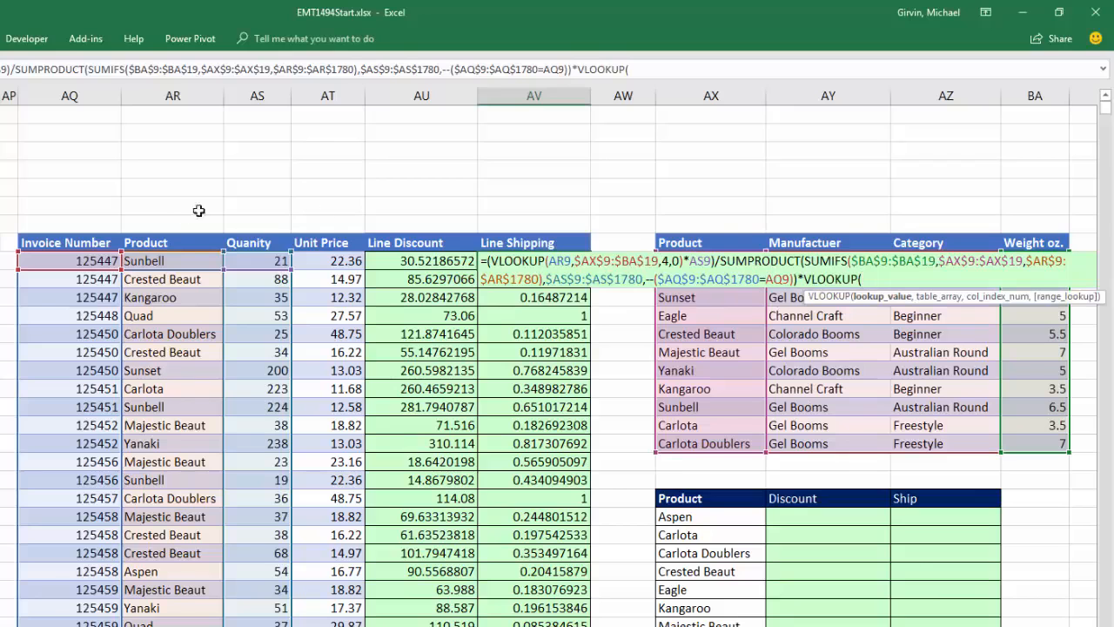
{"action": "left_click", "coordinate": [103, 261]}
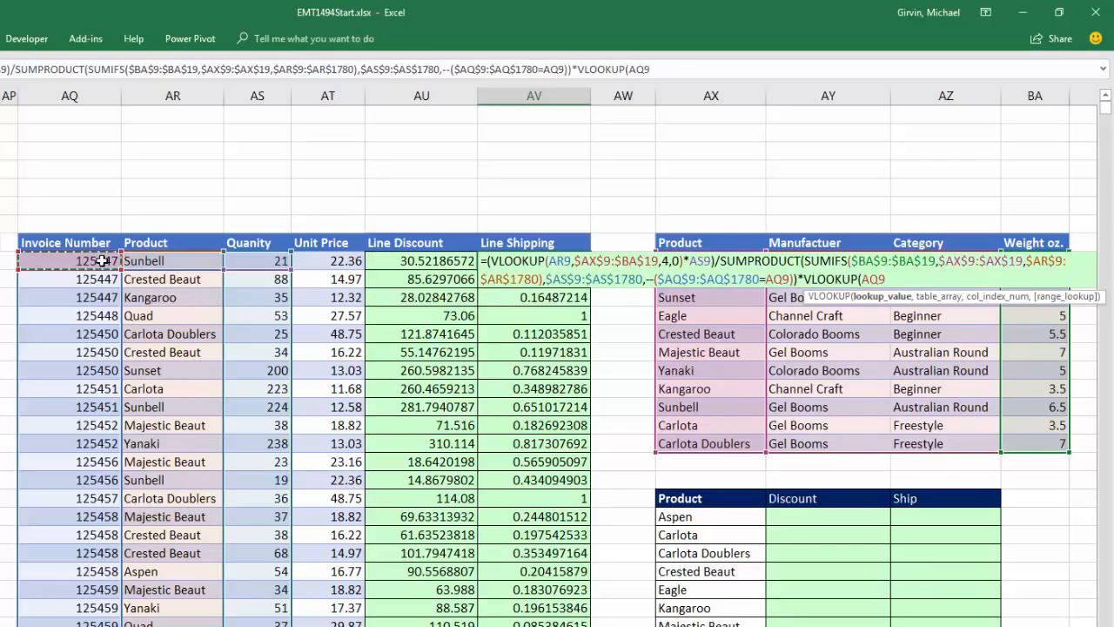
{"action": "type", "text": ","}
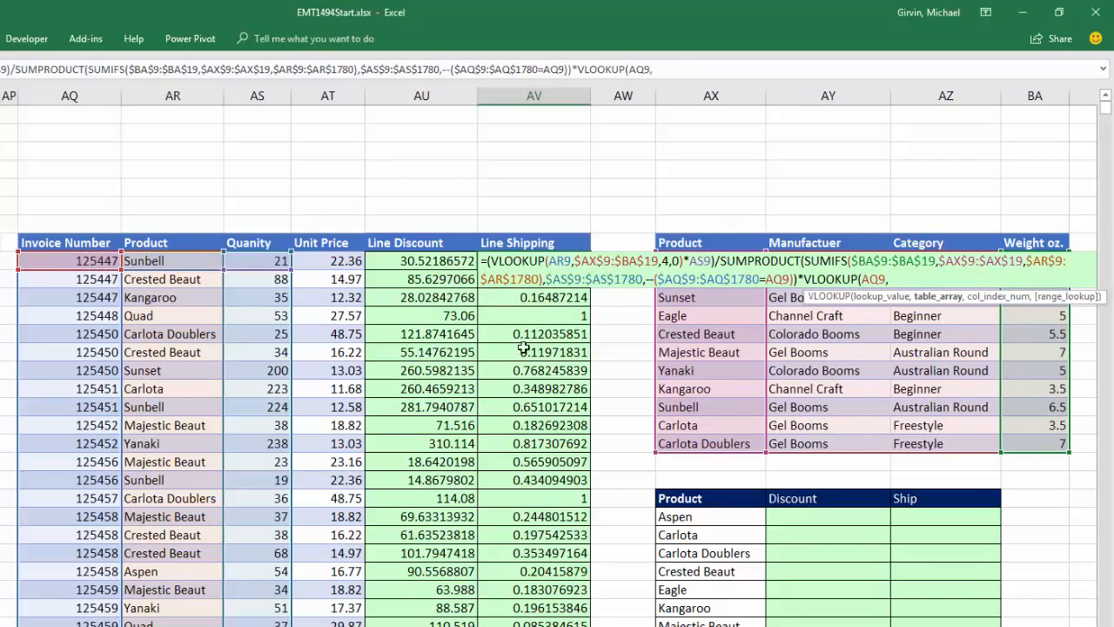
- Complete the invoice VLOOKUP with the absolute table $AM$9:$AO$872, column 2 and exact match 0 to retrieve the invoice shipping
{"action": "left_click_drag", "start_coordinate": [94, 191], "coordinate": [254, 194]}
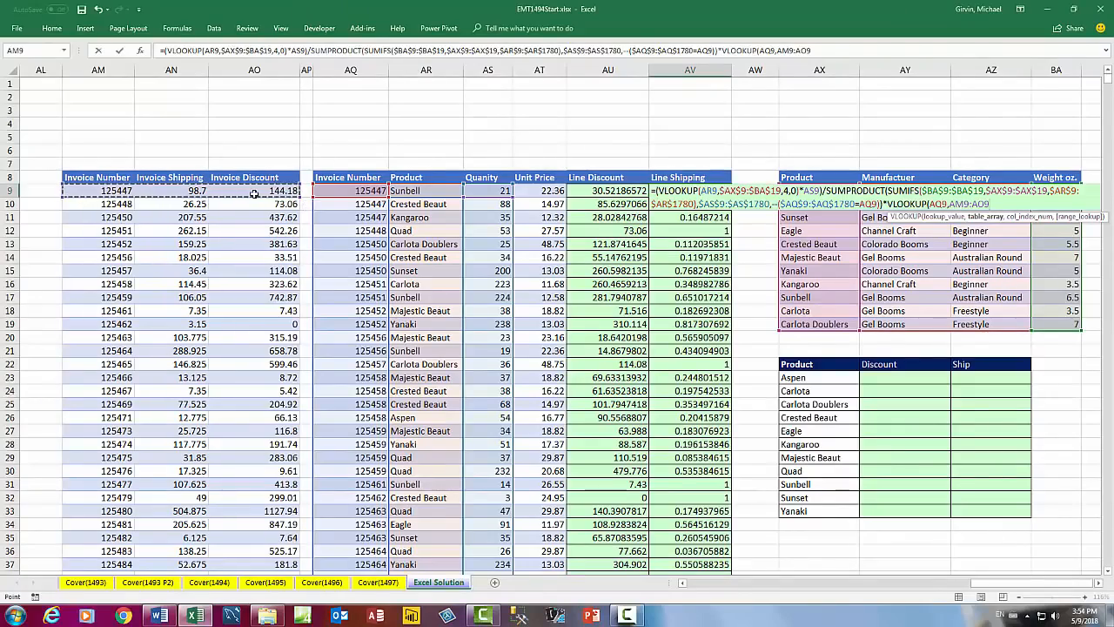
{"action": "key", "text": "ctrl+shift+Down"}
{"action": "key", "text": "ctrl+BackSpace"}
{"action": "key", "text": "F4"}
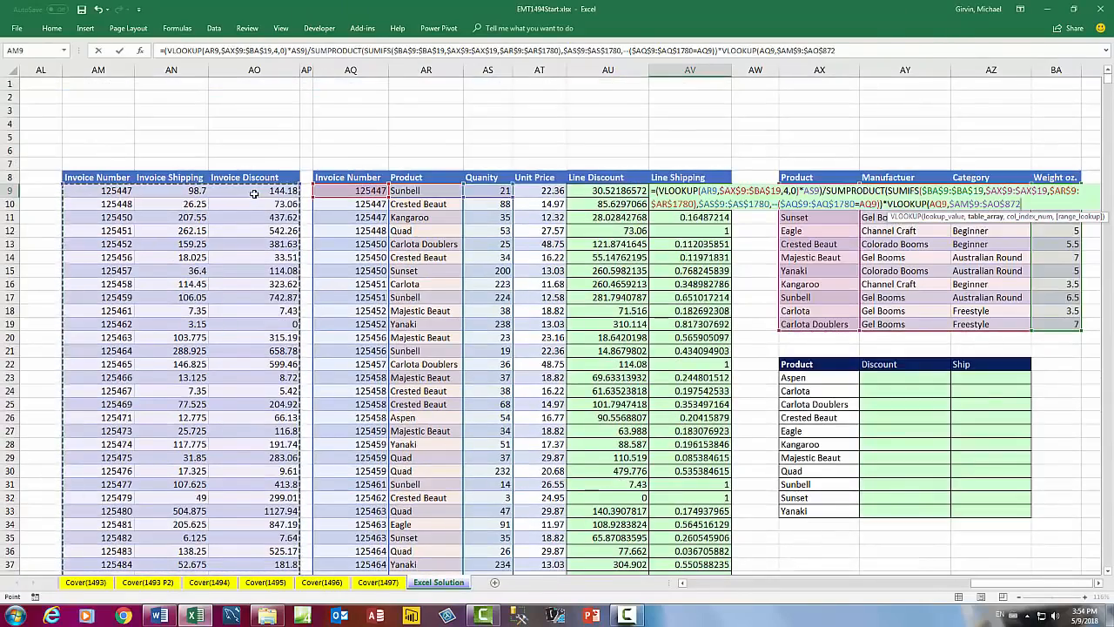
{"action": "type", "text": ","}
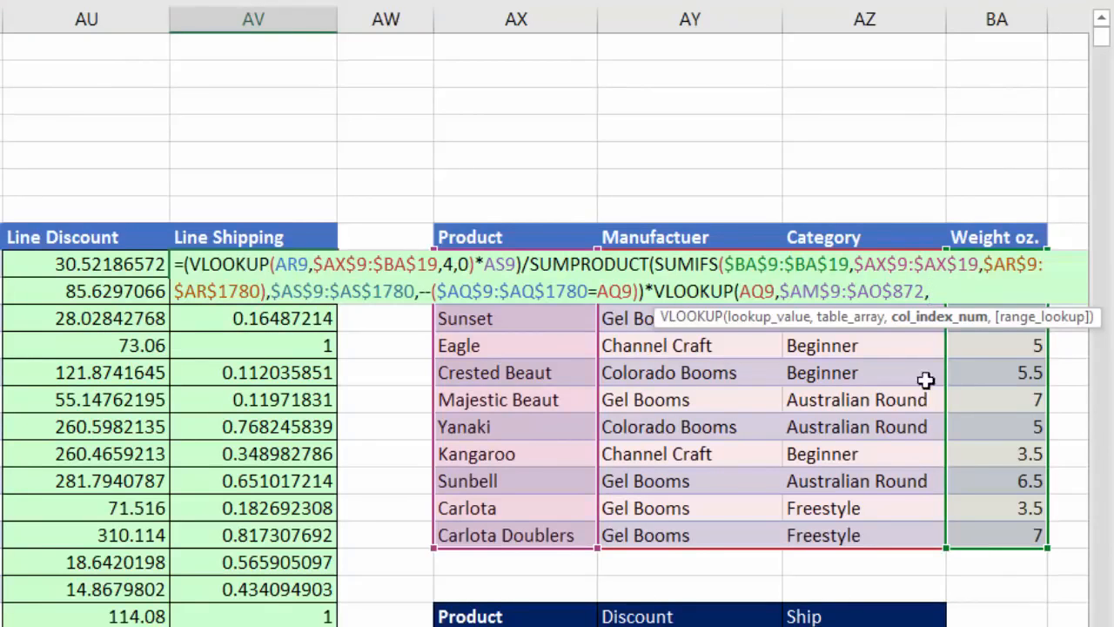
{"action": "type", "text": "2,0)"}
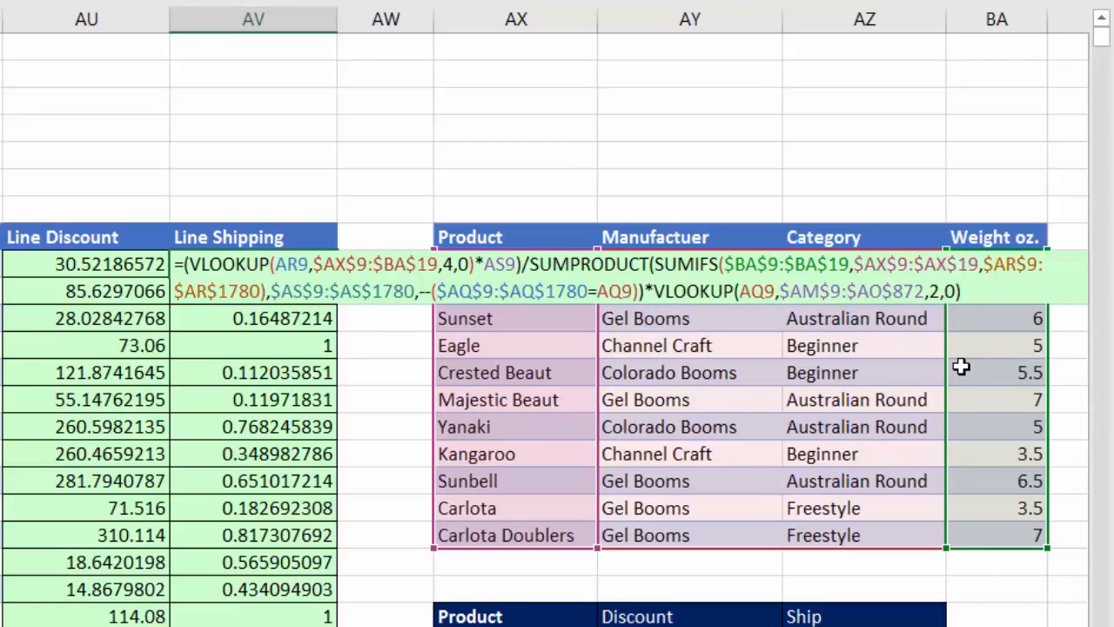
- Review the parts of the finished Line Shipping formula, and enter it down the whole column
{"action": "left_click_drag", "start_coordinate": [653, 292], "coordinate": [1090, 296]}
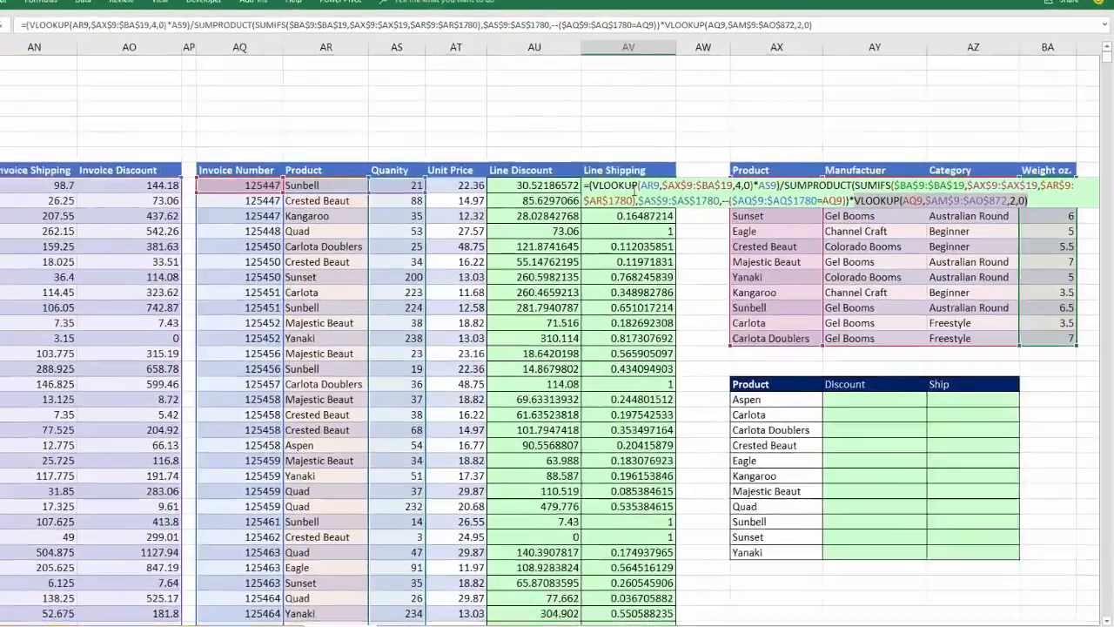
{"action": "type", "text": "("}
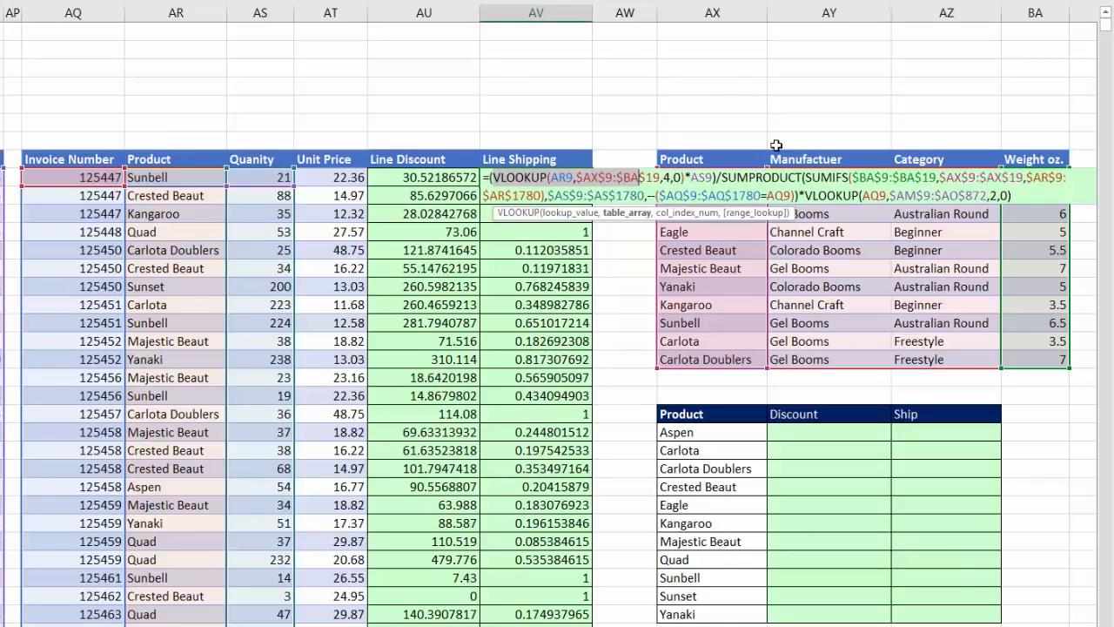
{"action": "left_click", "coordinate": [1043, 203]}
{"action": "key", "text": "ctrl+Return"}
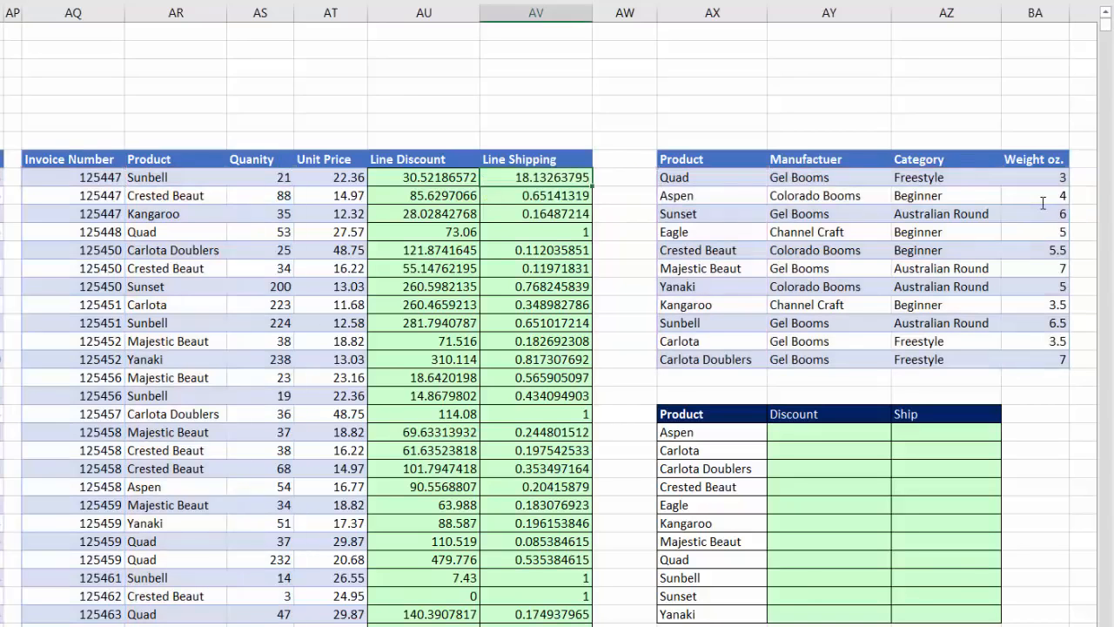
{"action": "double_click", "coordinate": [592, 185]}
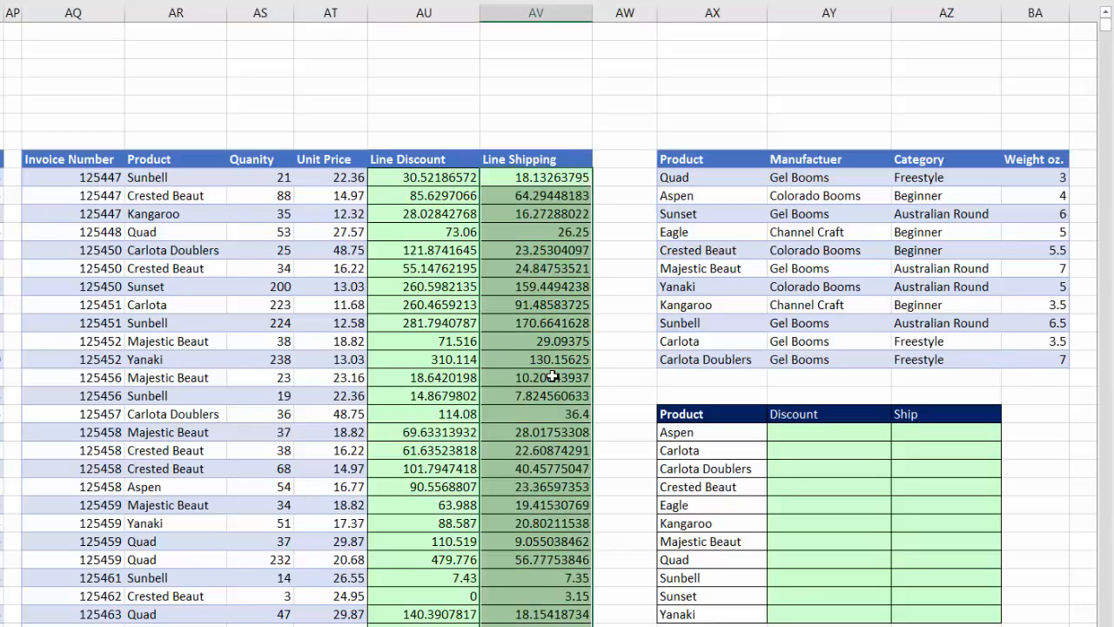
- Check the first invoice's line shipping and line discount amounts against its invoice totals, and review its first line item row
{"action": "left_click", "coordinate": [553, 178]}
{"action": "left_click_drag", "start_coordinate": [536, 195], "coordinate": [535, 213]}
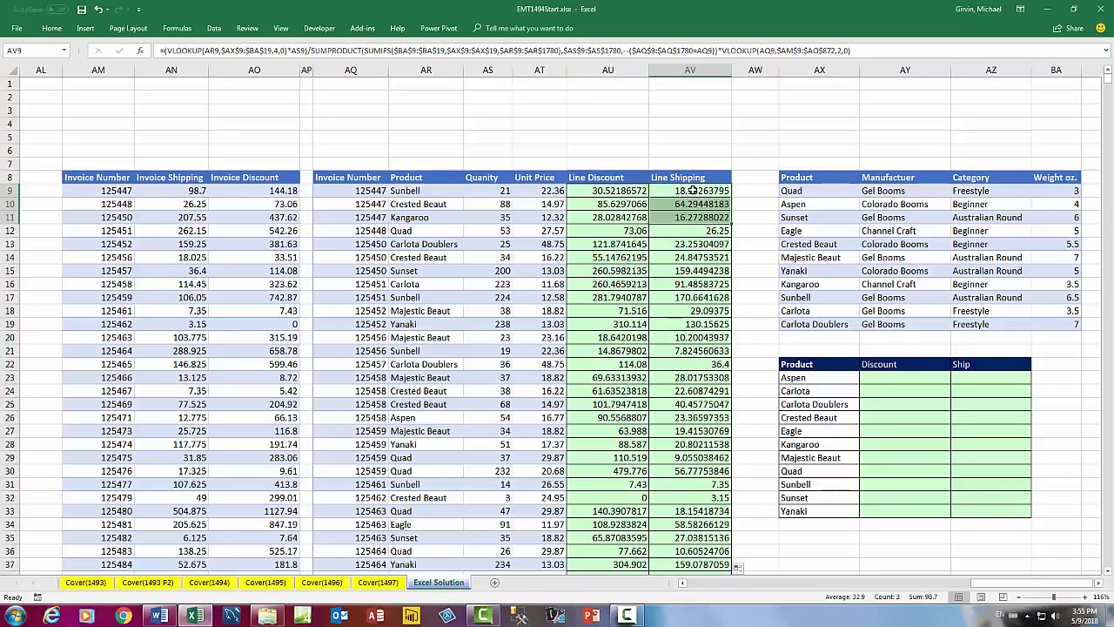
{"action": "left_click_drag", "start_coordinate": [692, 190], "coordinate": [609, 215]}
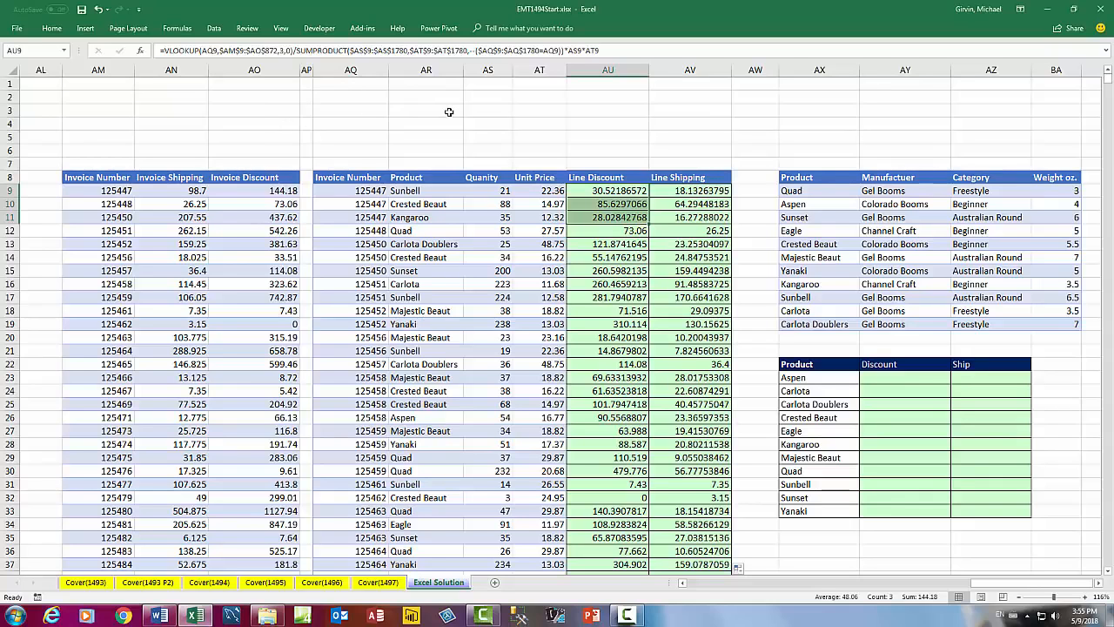
{"action": "left_click_drag", "start_coordinate": [348, 193], "coordinate": [680, 192]}
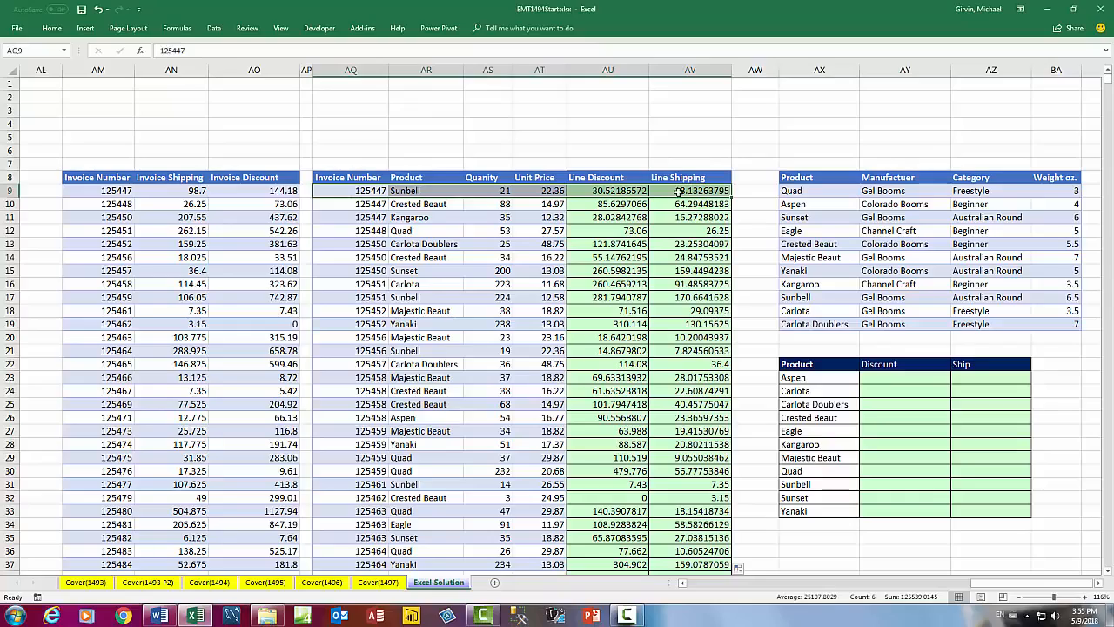
- Start a SUMIFS formula in Aspen's Discount cell with the Line Discount column, row-locked as AU$9:AU$1780, as the sum range
{"action": "left_click", "coordinate": [874, 381]}
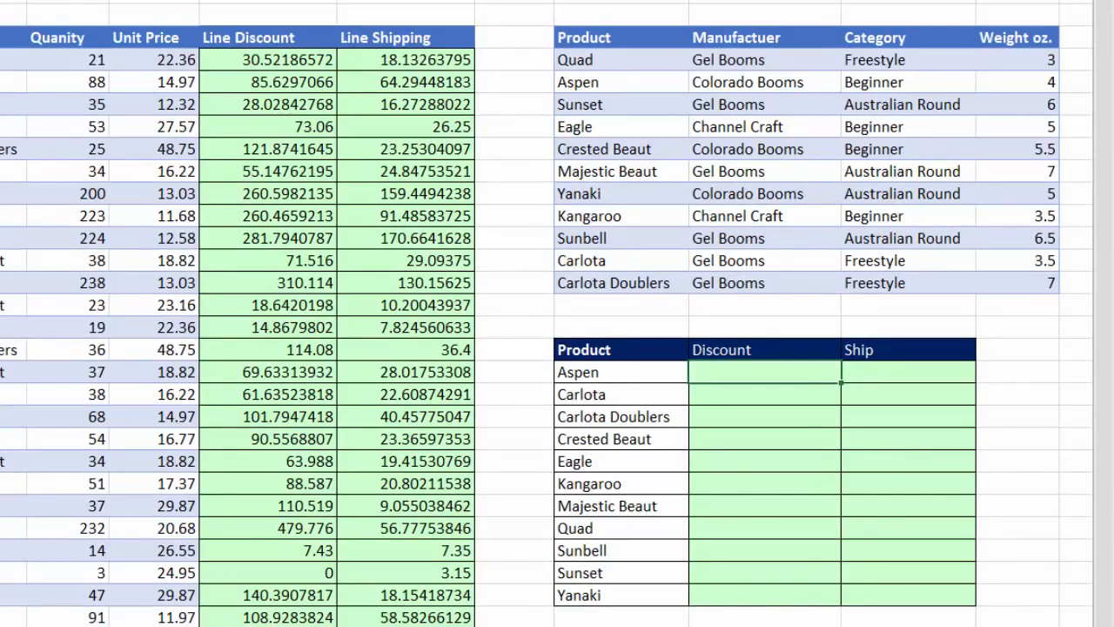
{"action": "type", "text": "=sumifs"}
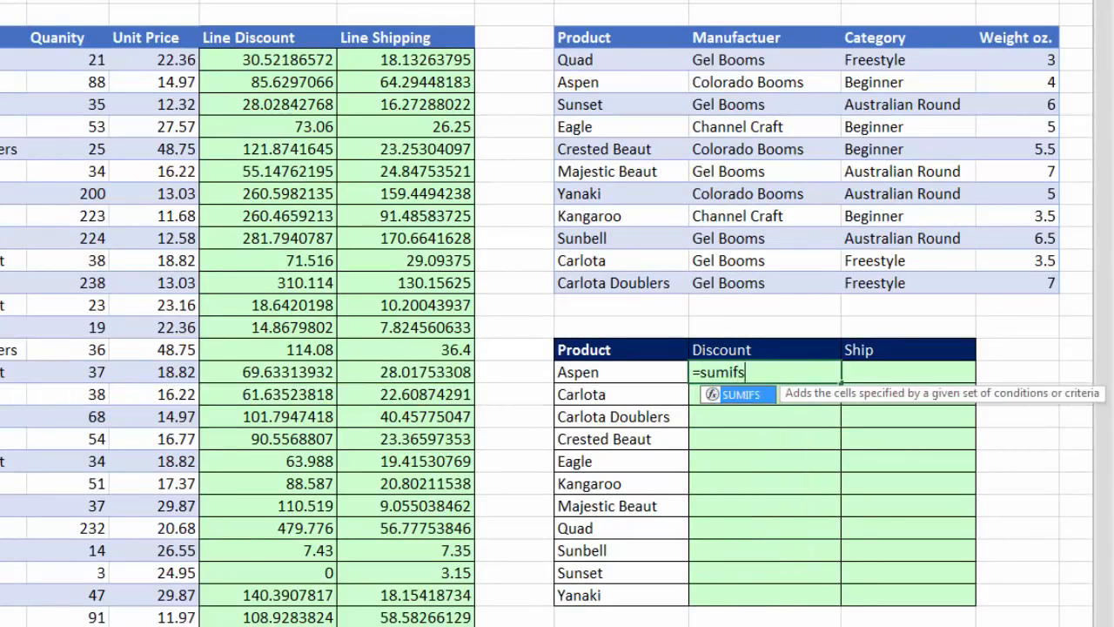
{"action": "key", "text": "Tab"}
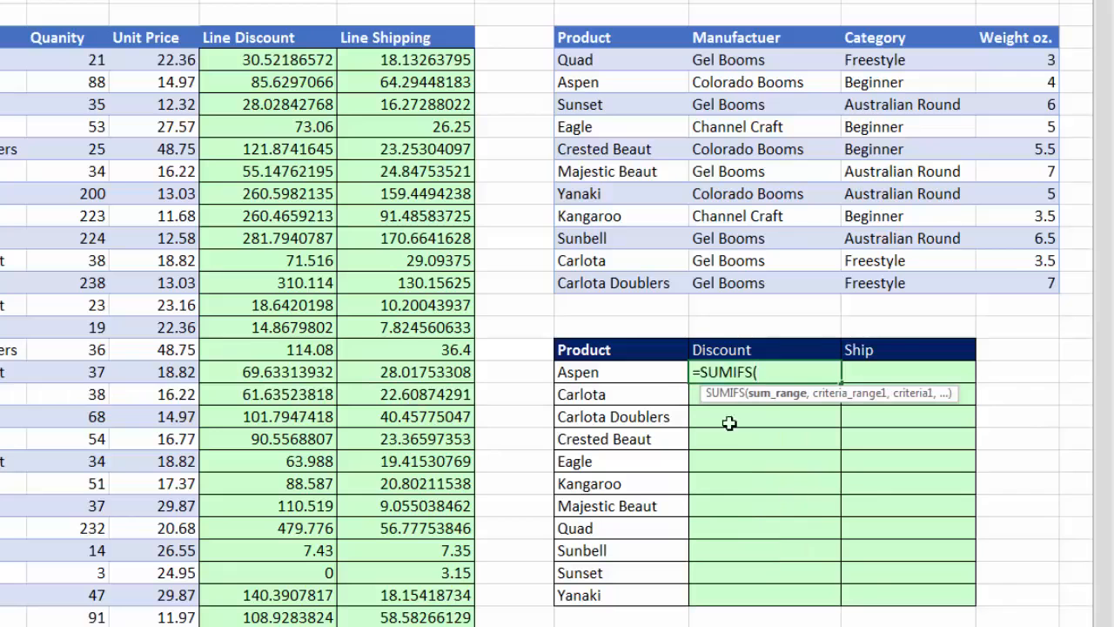
{"action": "left_click", "coordinate": [250, 57]}
{"action": "key", "text": "ctrl+shift+Down"}
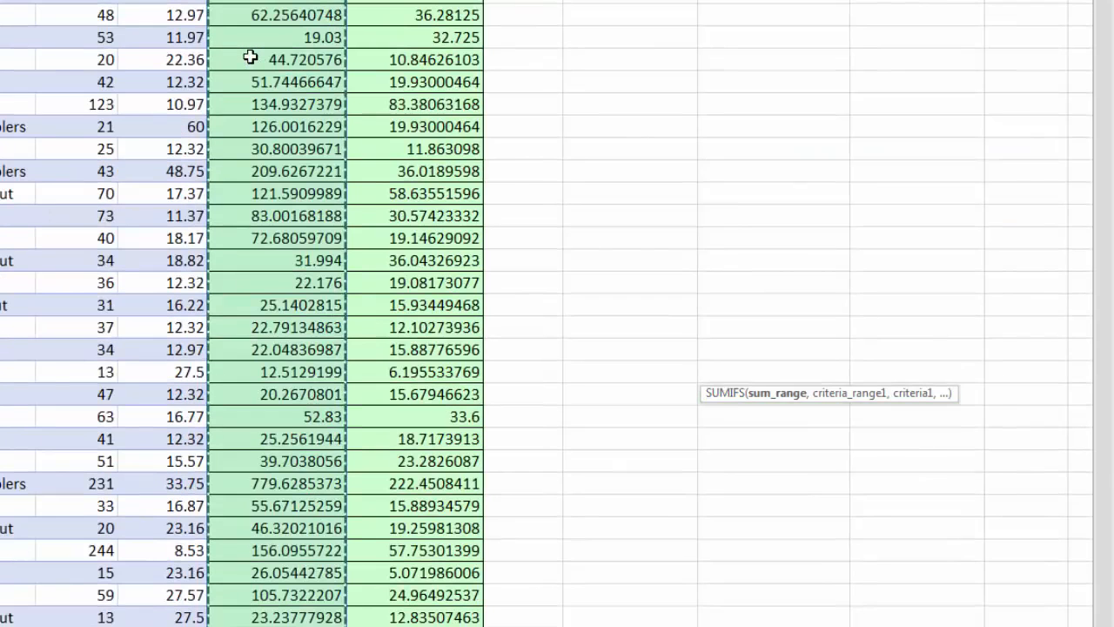
{"action": "key", "text": "F4"}
{"action": "key", "text": "F4"}
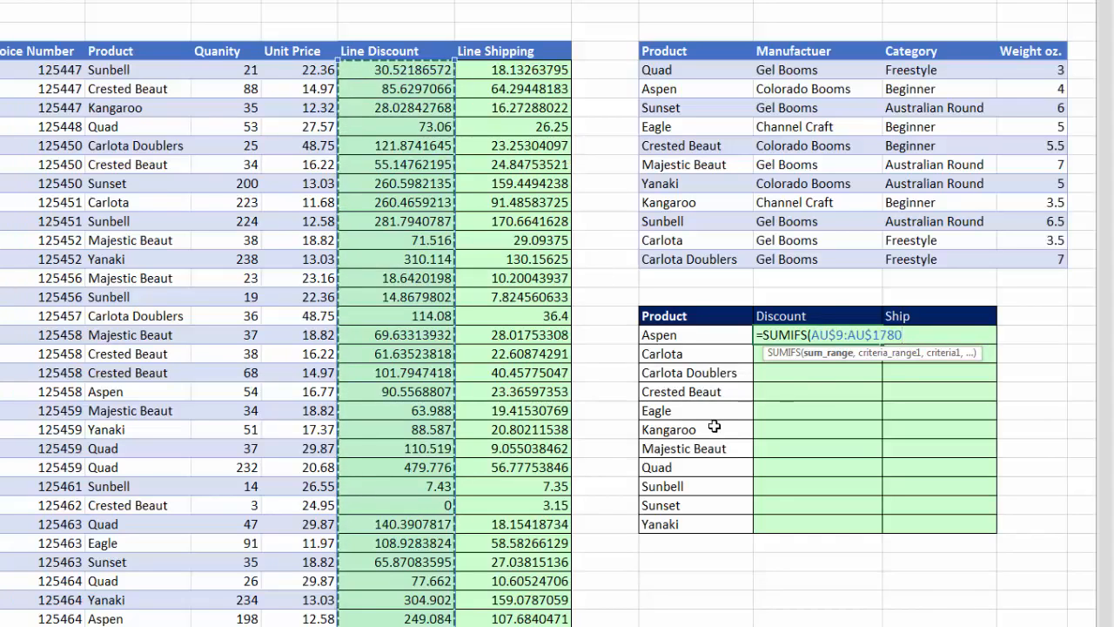
{"action": "type", "text": ","}
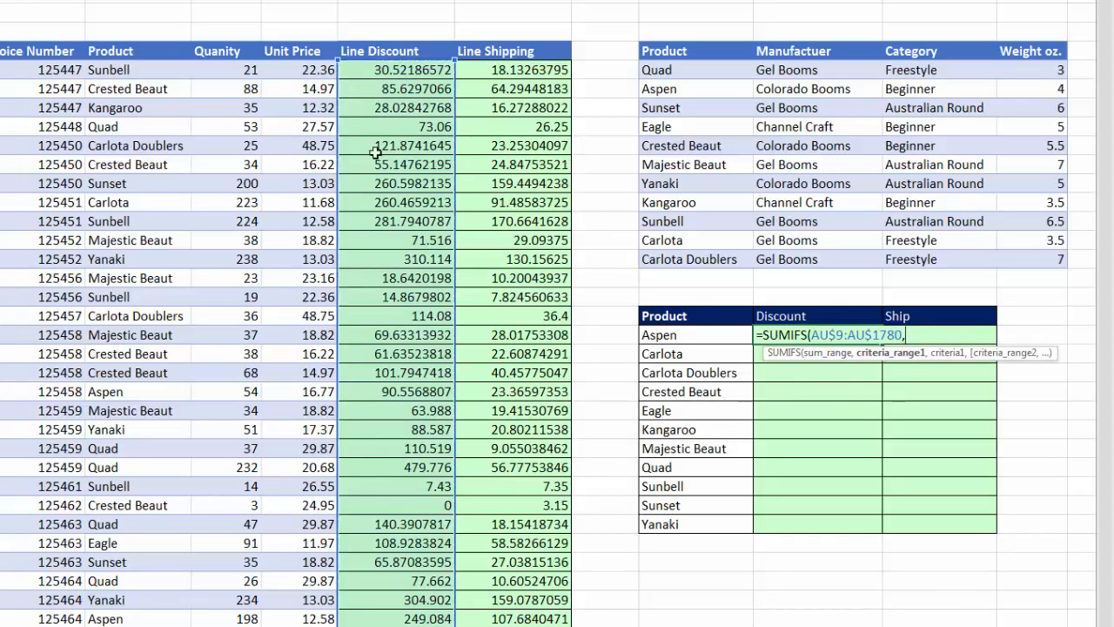
- Add the line item table's Product column as the absolute criteria range $AR$9:$AR$1780
{"action": "left_click", "coordinate": [133, 78]}
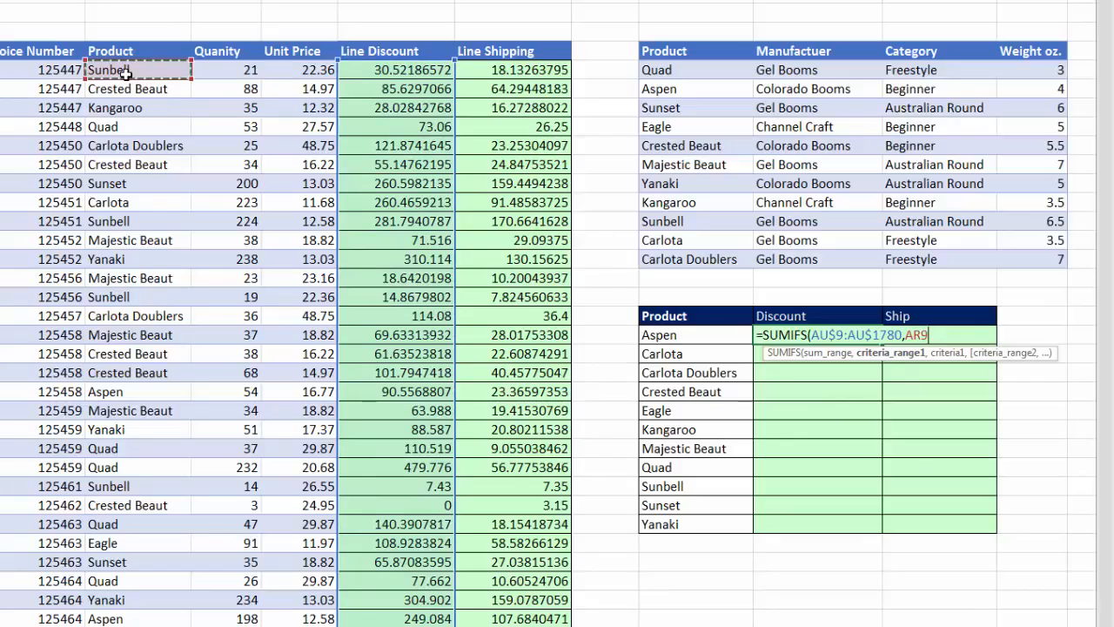
{"action": "key", "text": "ctrl+shift+Down"}
{"action": "key", "text": "F4"}
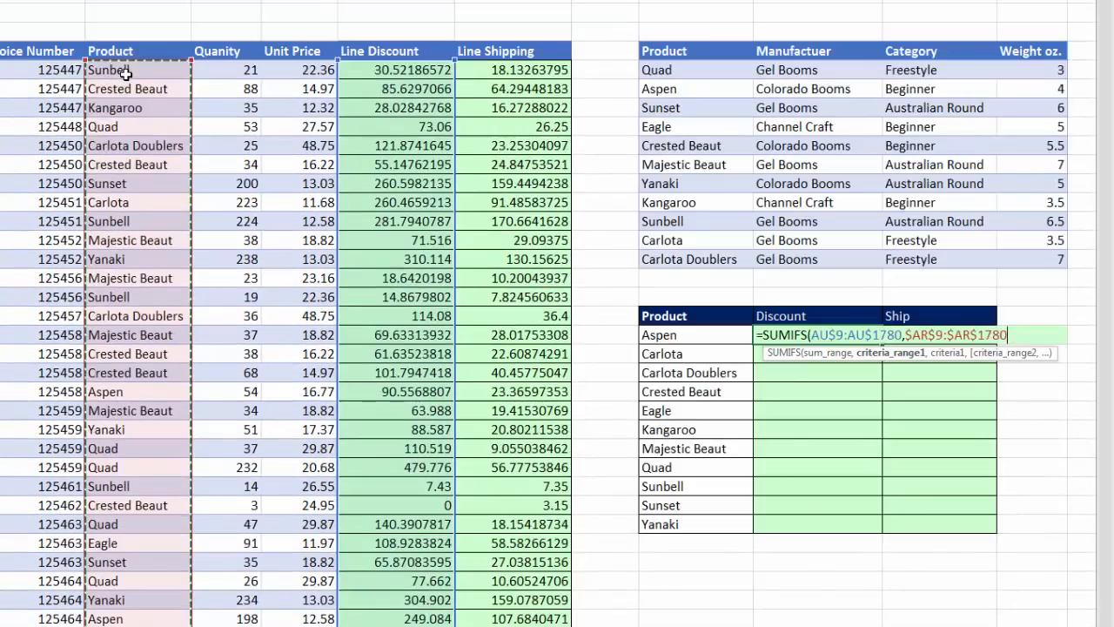
{"action": "type", "text": ","}
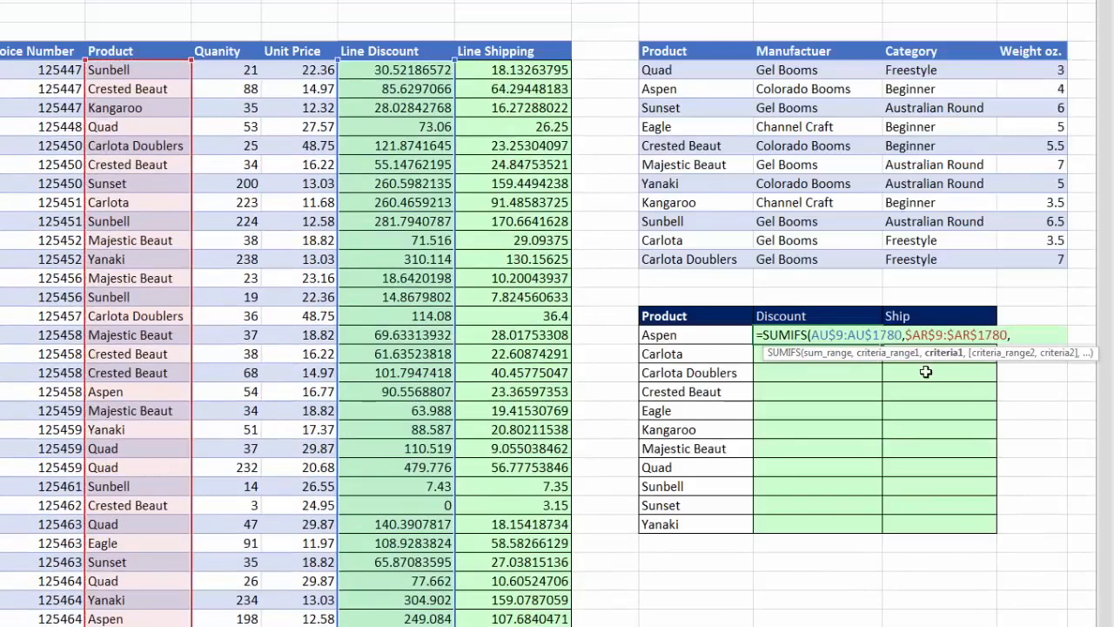
- Use Aspen's product name as the column-locked criterion $AX23, close the SUMIFS formula and enter it
{"action": "left_click", "coordinate": [703, 335]}
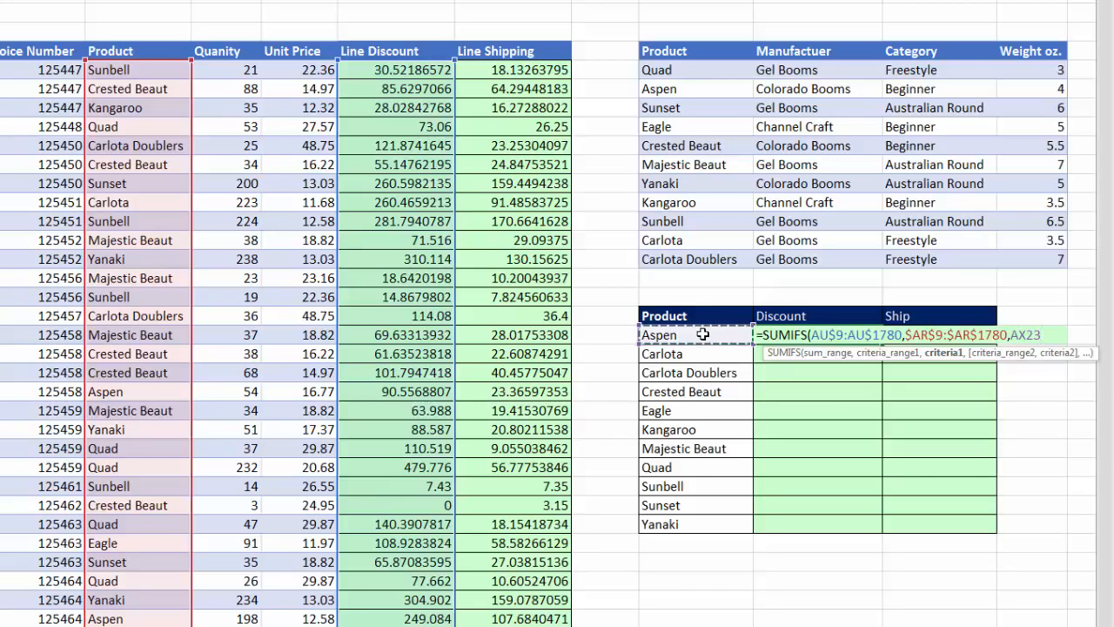
{"action": "key", "text": "F4"}
{"action": "key", "text": "F4"}
{"action": "key", "text": "F4"}
{"action": "type", "text": ")"}
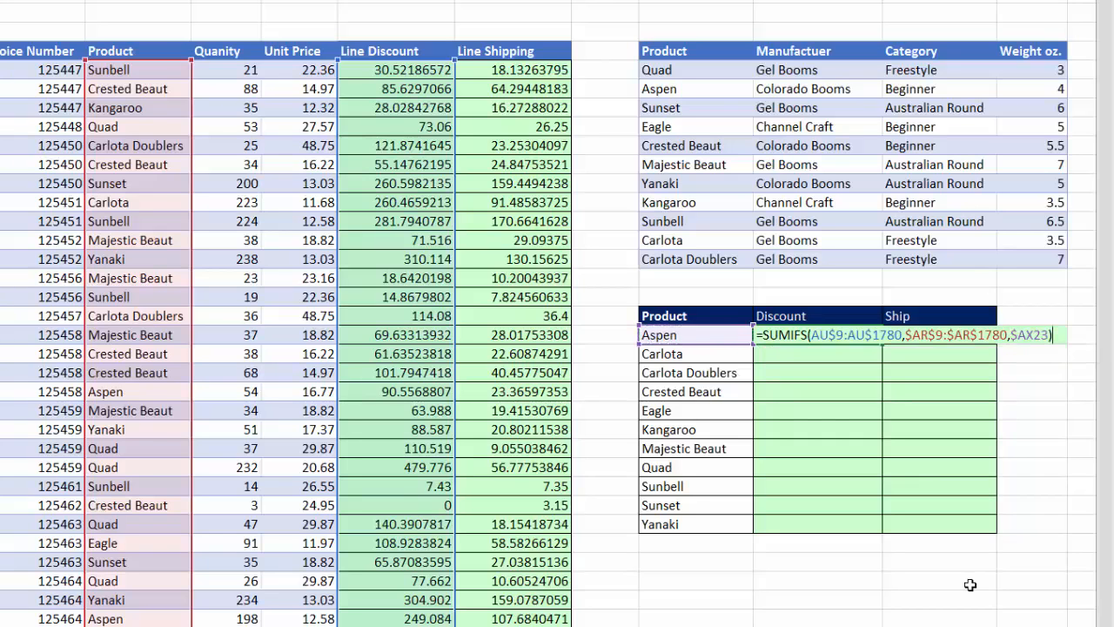
{"action": "key", "text": "ctrl+Return"}
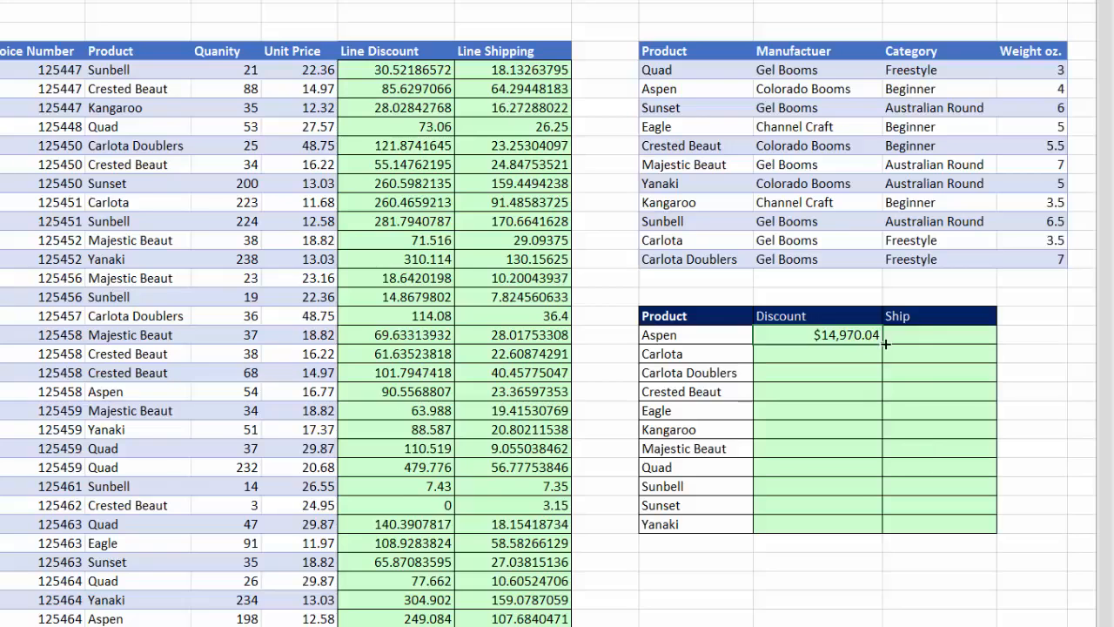
- Copy Aspen's SUMIFS formula across to Ship and down through Yanaki, and check the cell references in Yanaki's Ship formula
{"action": "left_click_drag", "start_coordinate": [929, 345], "coordinate": [974, 346]}
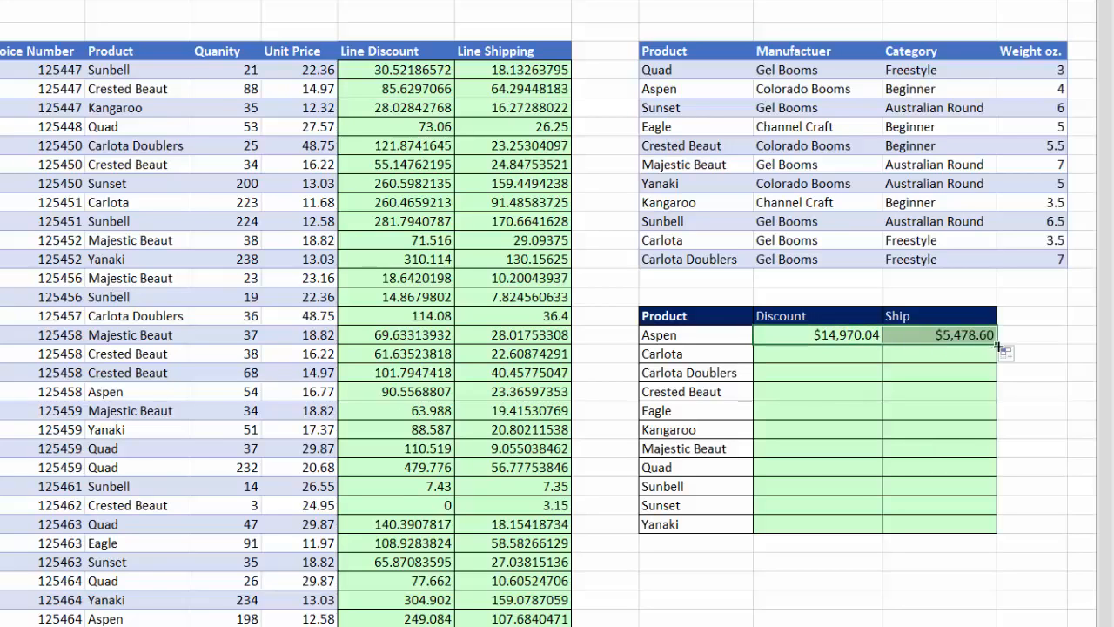
{"action": "double_click", "coordinate": [997, 344]}
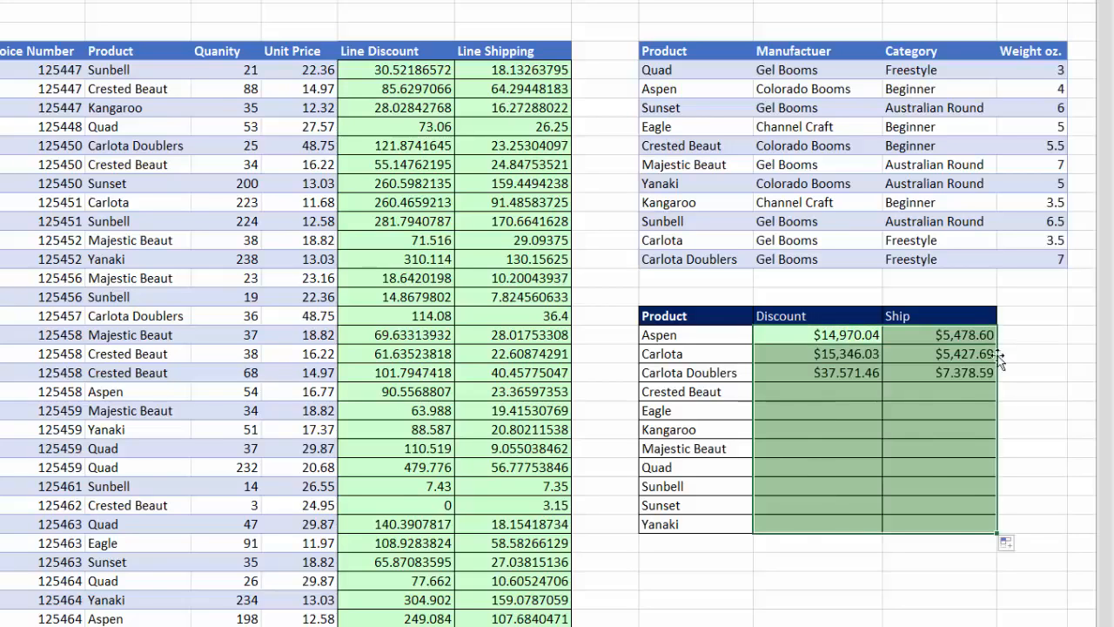
{"action": "left_click", "coordinate": [945, 524]}
{"action": "key", "text": "F2"}
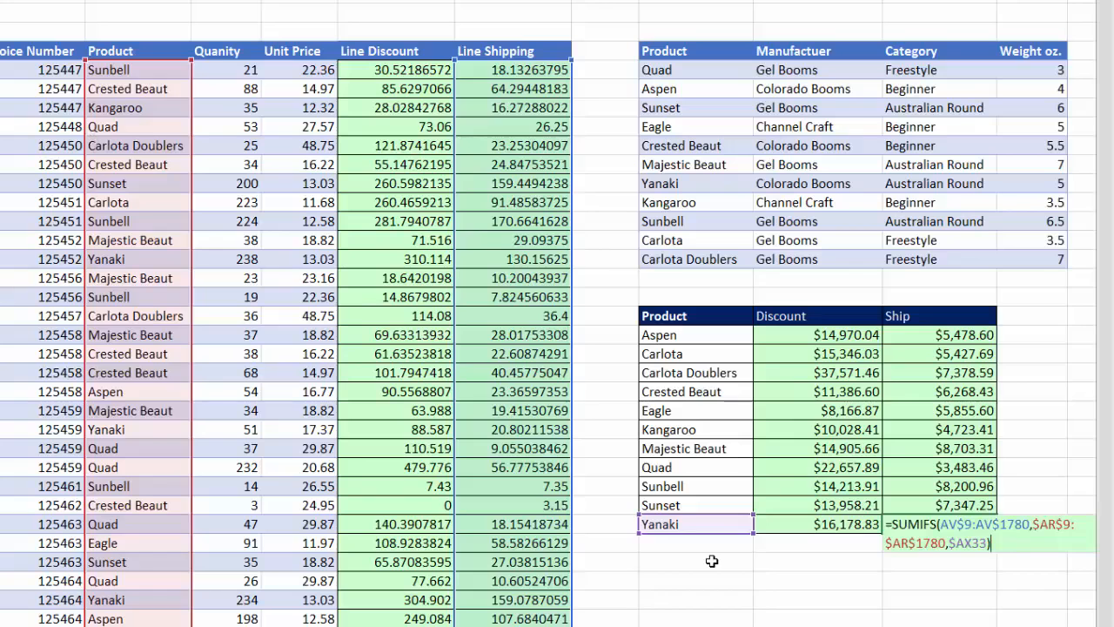
{"action": "key", "text": "Return"}
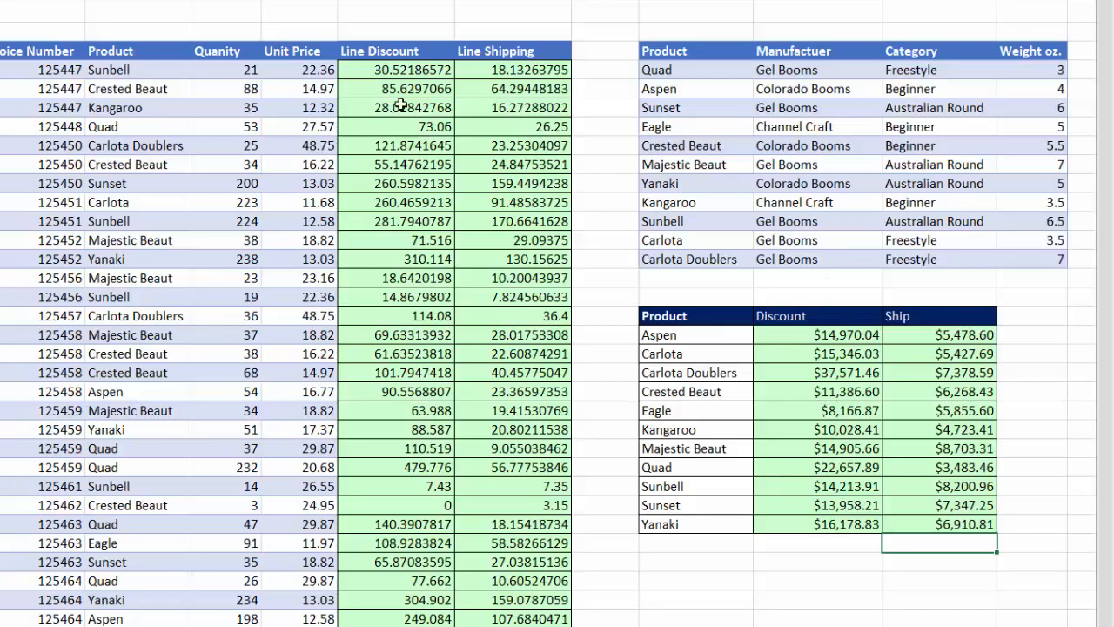
- Review the first Line Discount and Line Shipping formulas, and look over the formula summary and video list on the cover sheet
{"action": "double_click", "coordinate": [392, 72]}
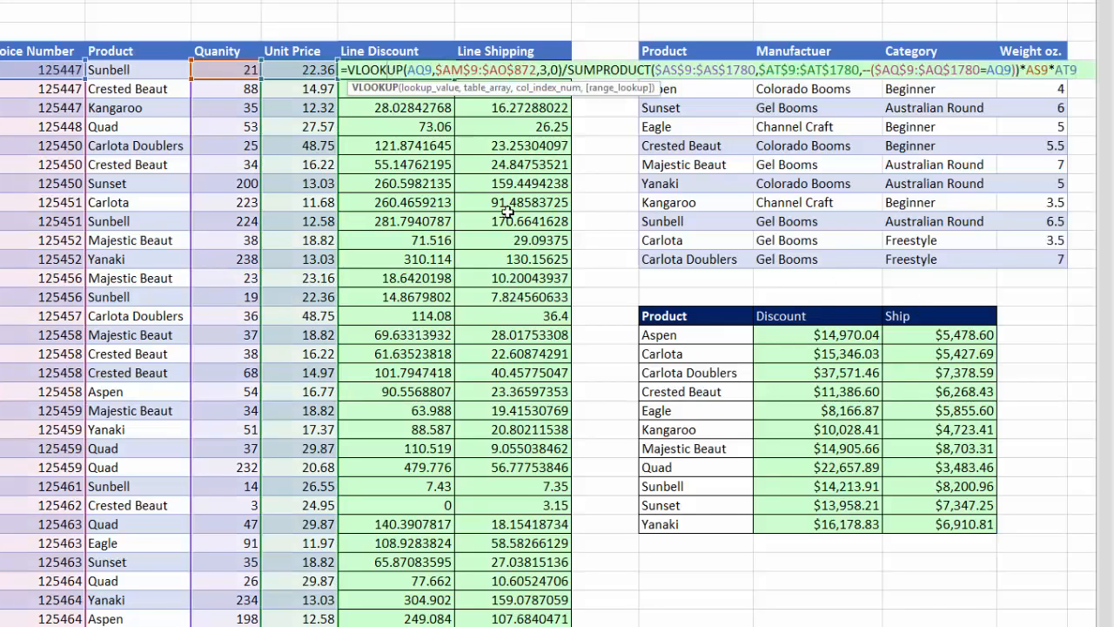
{"action": "key", "text": "Escape"}
{"action": "double_click", "coordinate": [519, 71]}
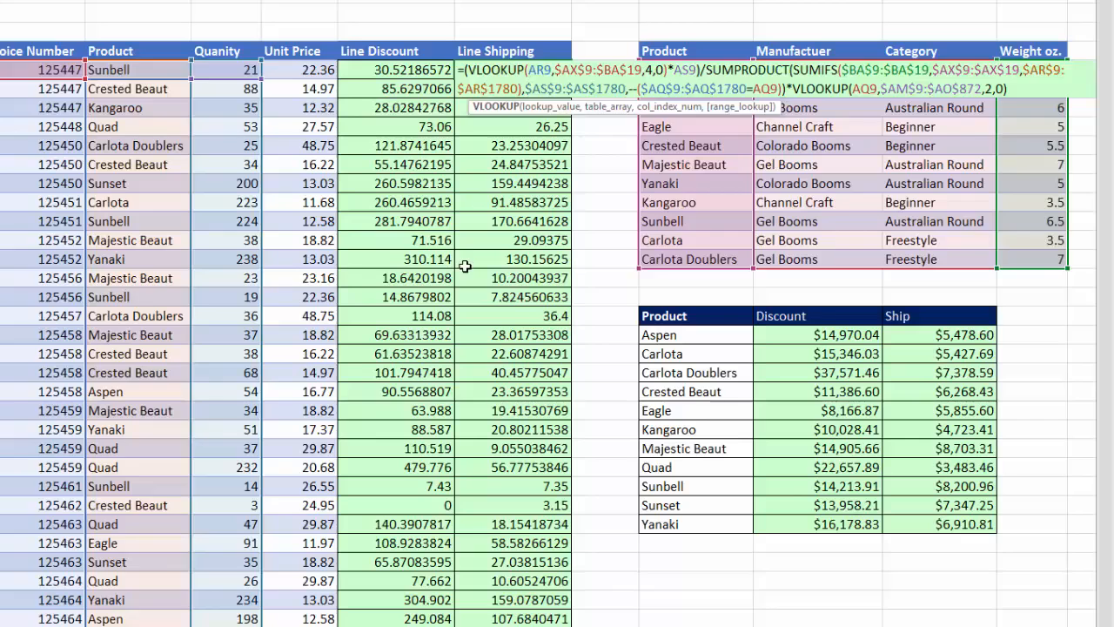
{"action": "key", "text": "Return"}
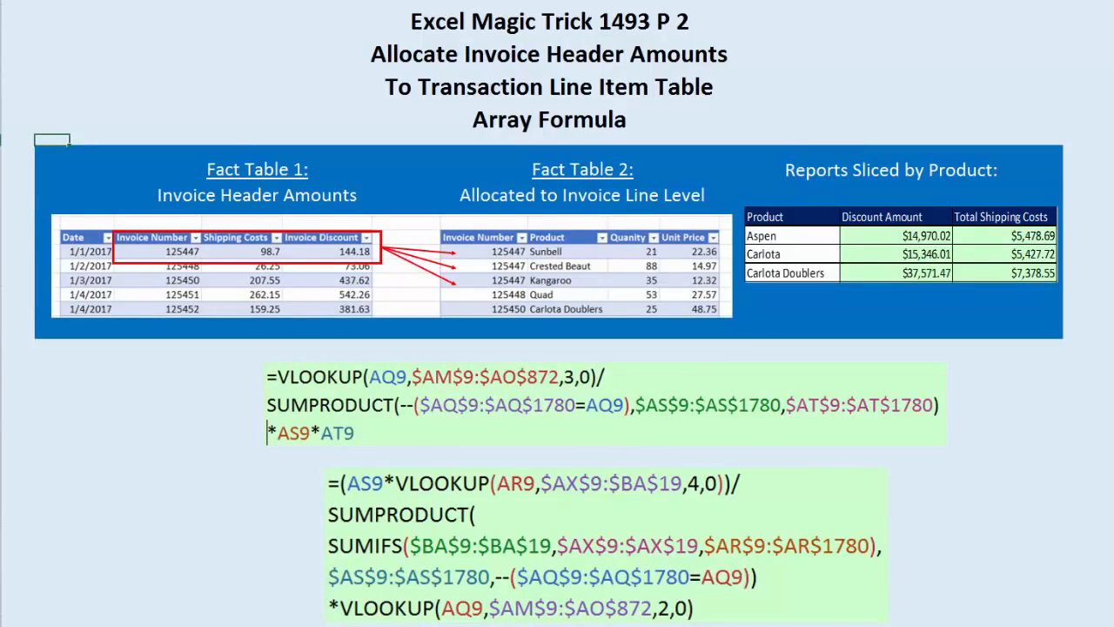
{"action": "scroll", "coordinate": [557, 348], "scroll_direction": "down", "scroll_amount": 5}
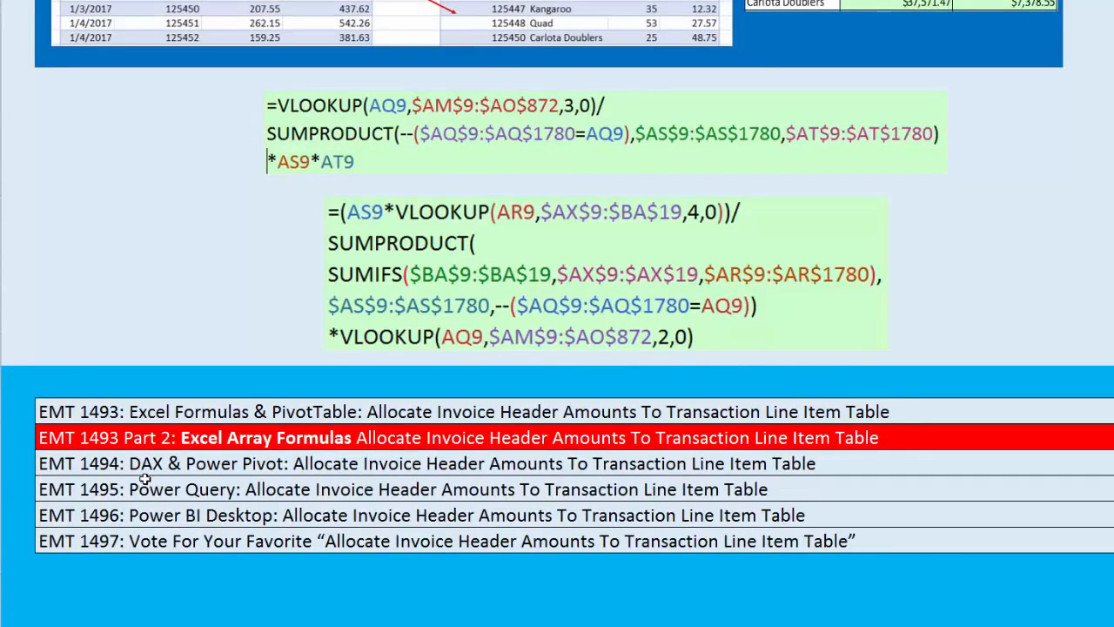